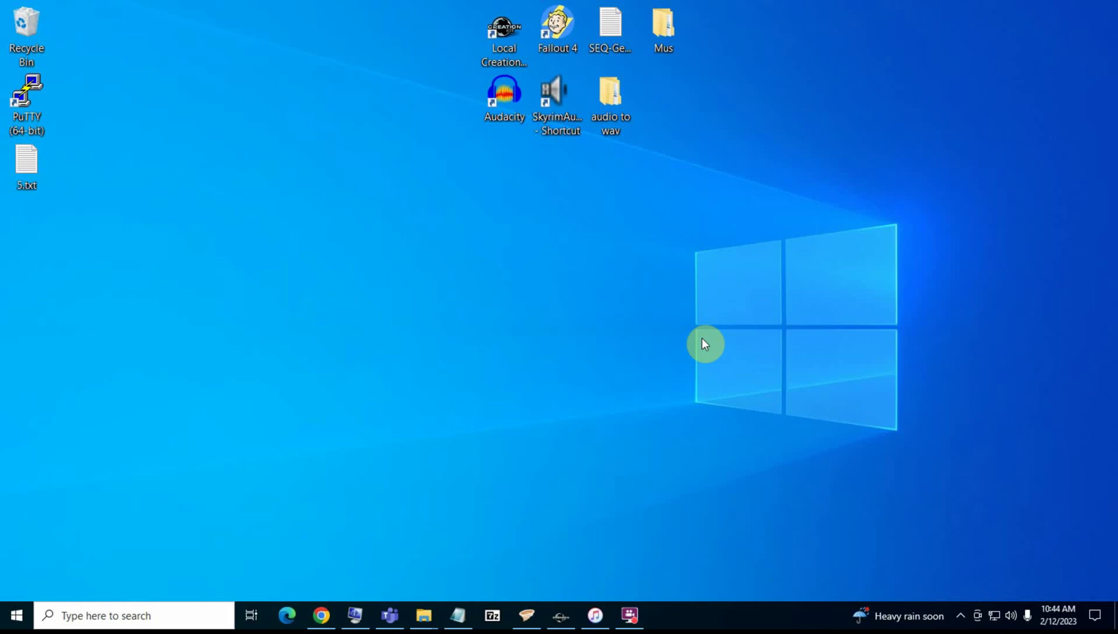
- Open the Original album-tracks folder inside the audio to wav folder
click(548, 118)
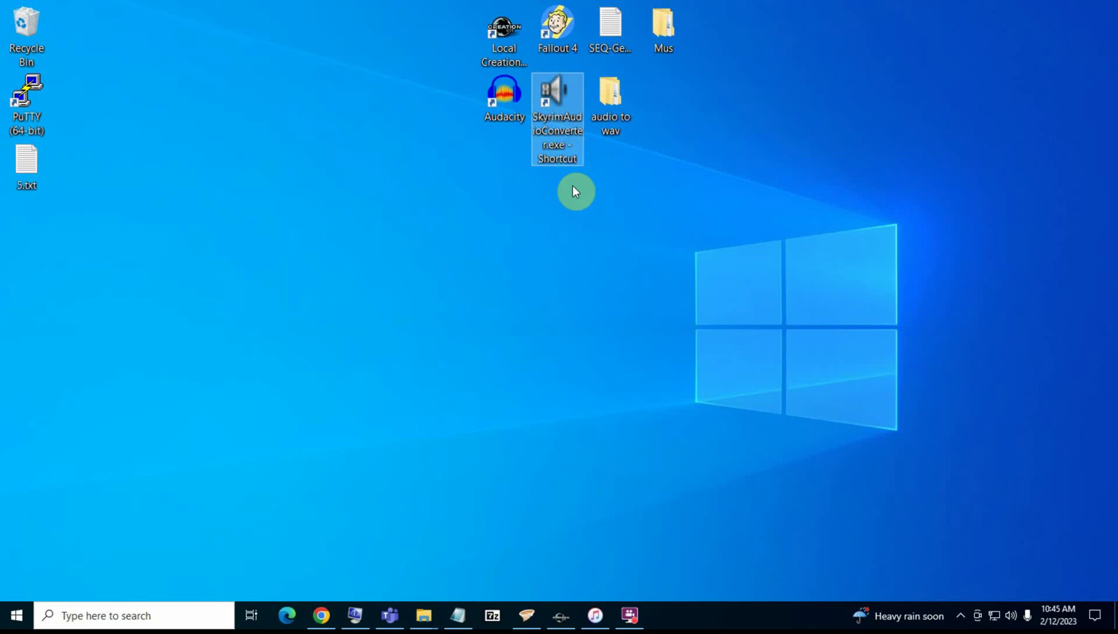
mouse_move(547, 118)
double_click(614, 88)
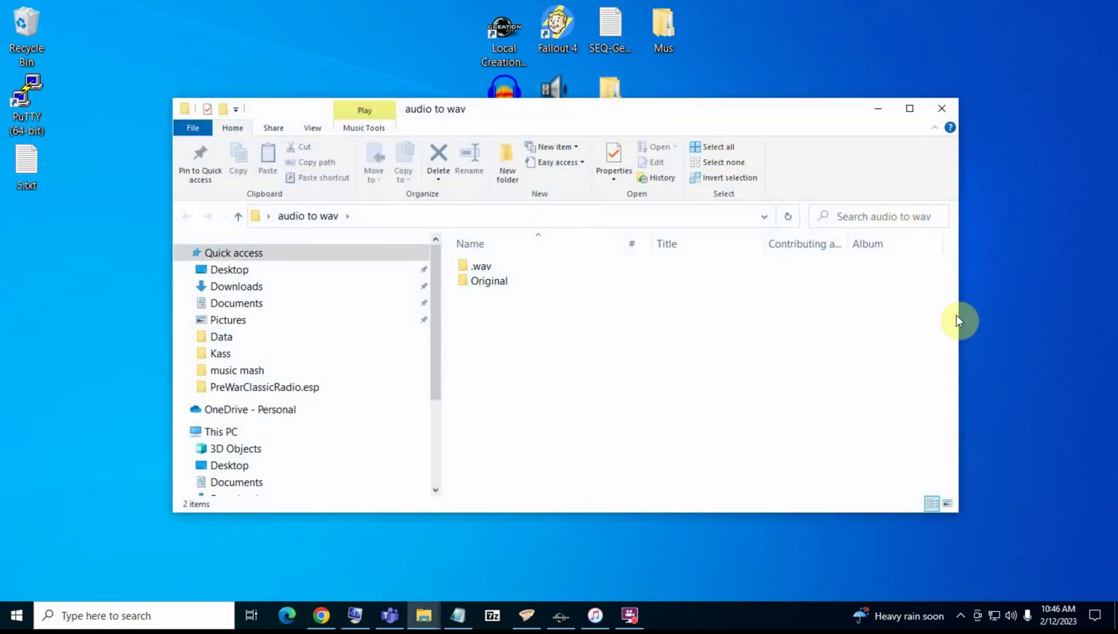
drag(957, 317, 669, 324)
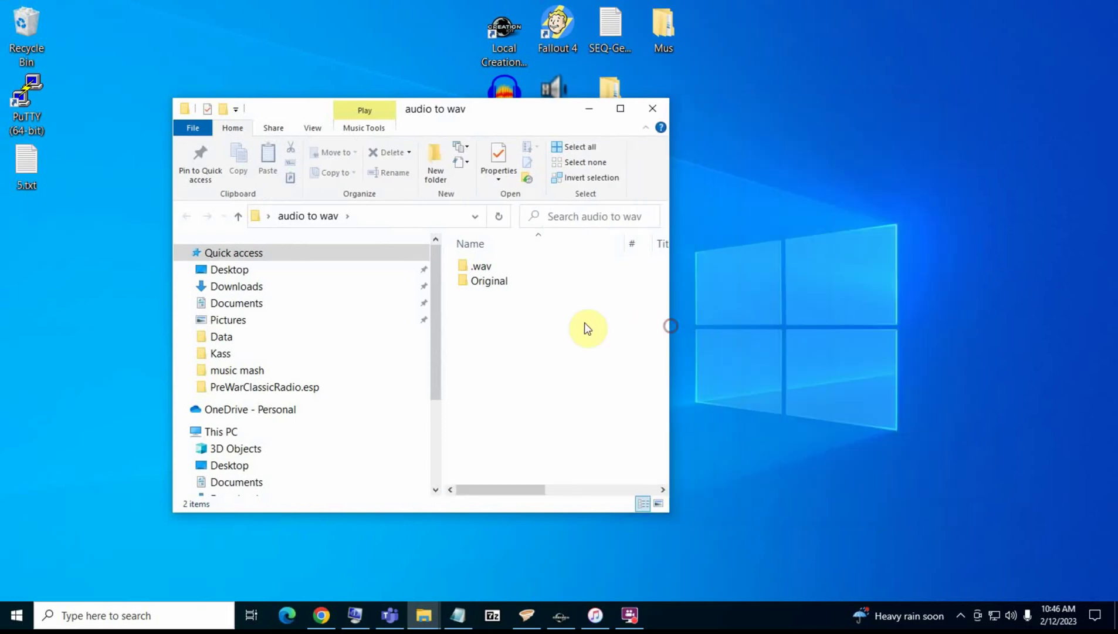
double_click(489, 284)
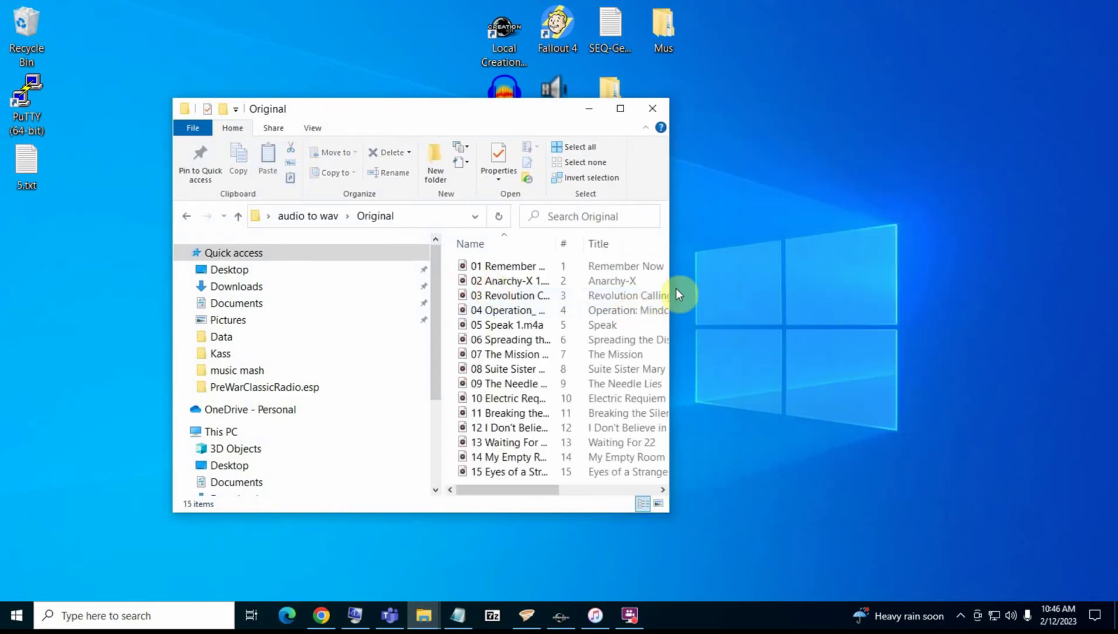
- Widen the window, fit the Name column, and add a Length column beside Name
drag(675, 288, 952, 298)
double_click(558, 237)
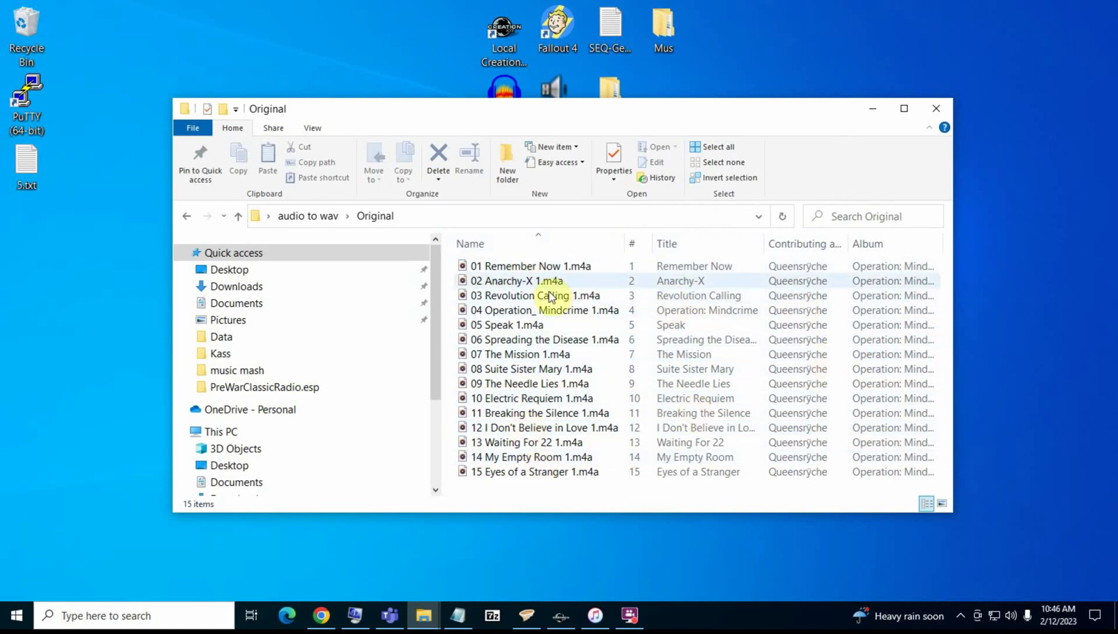
right_click(720, 246)
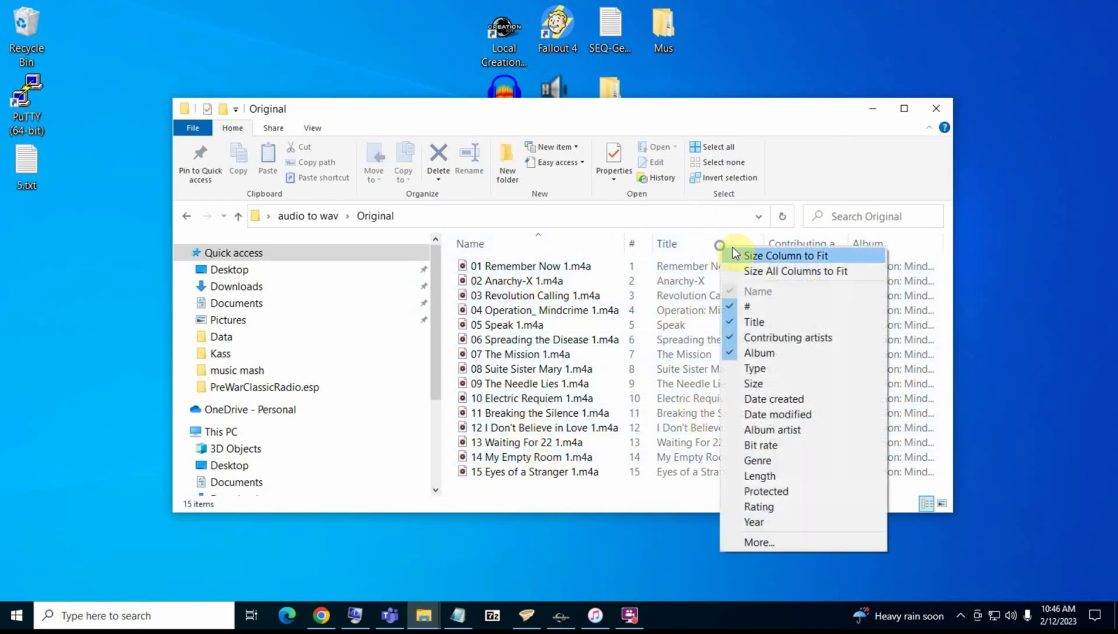
click(771, 460)
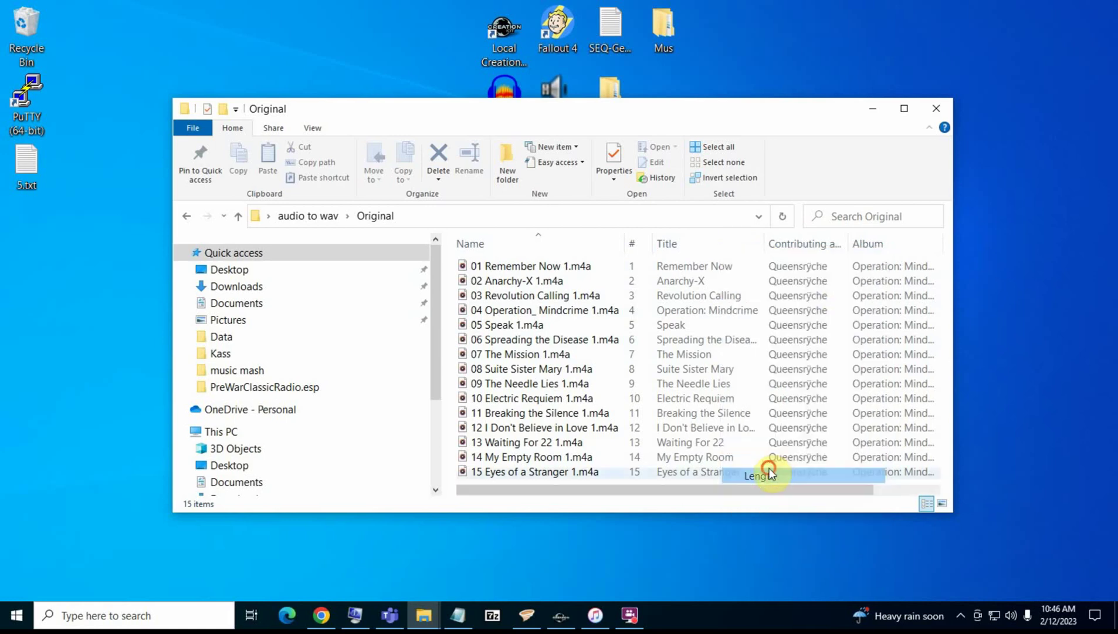
drag(951, 250, 649, 266)
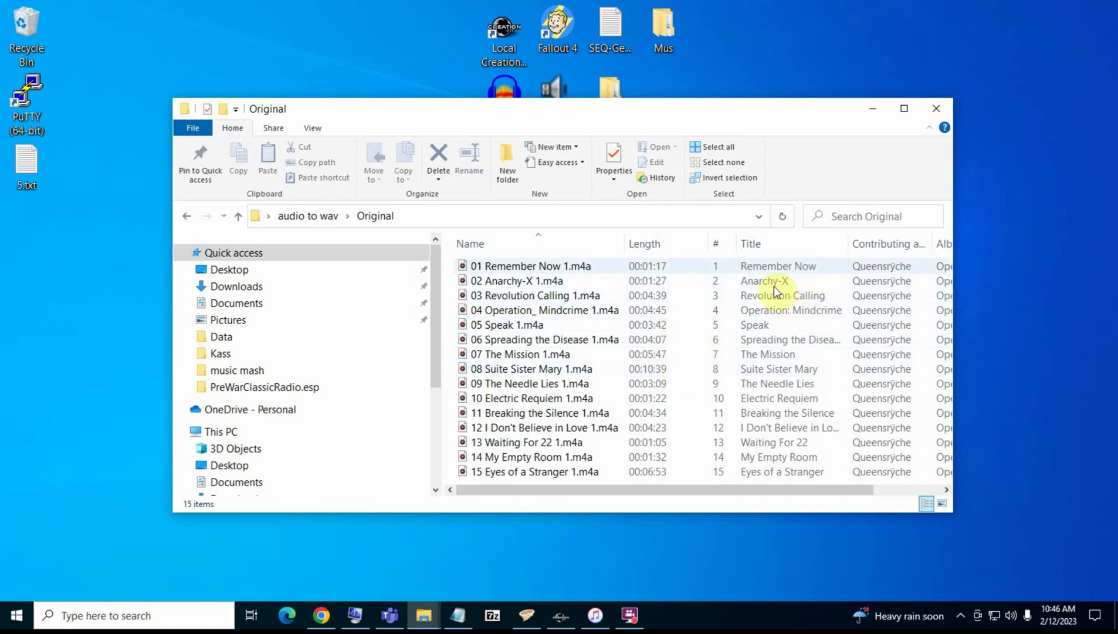
- Narrow the Explorer window showing the Original folder and dock it on the screen's right
drag(779, 112, 808, 163)
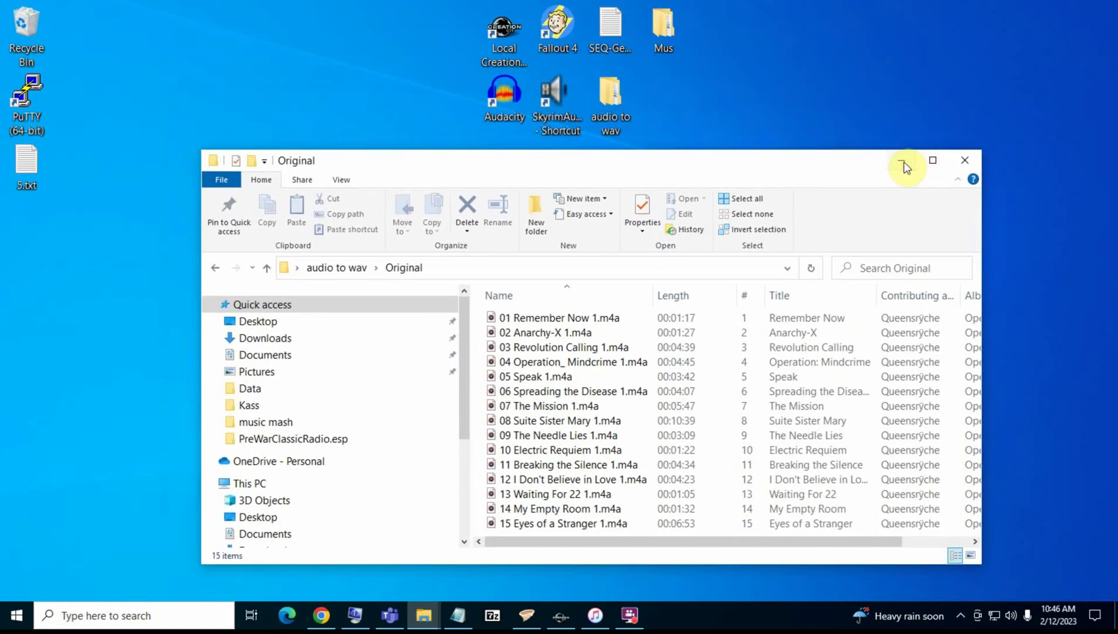
click(266, 269)
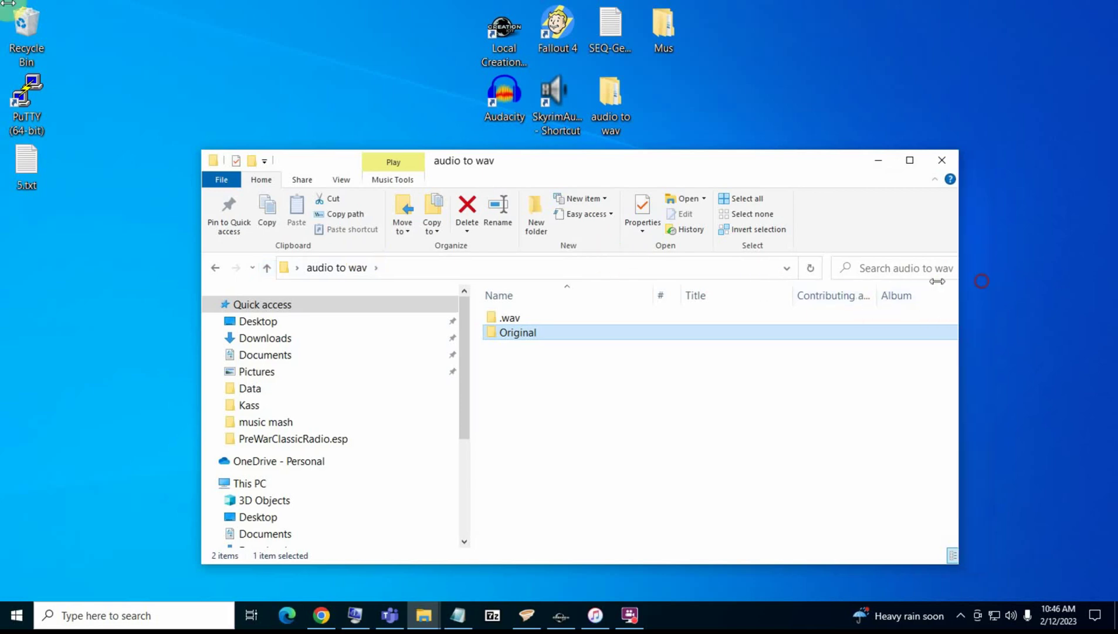
drag(981, 286, 728, 291)
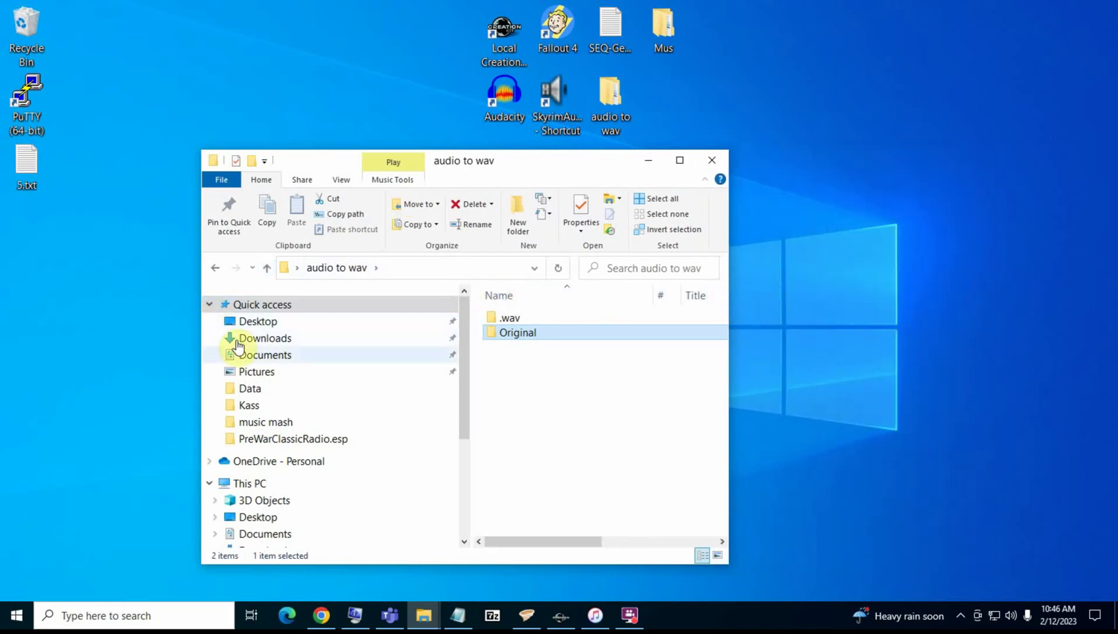
drag(472, 385, 357, 375)
double_click(404, 331)
drag(493, 165, 874, 150)
- Launch Audacity and position and widen its window beside the track list
double_click(504, 101)
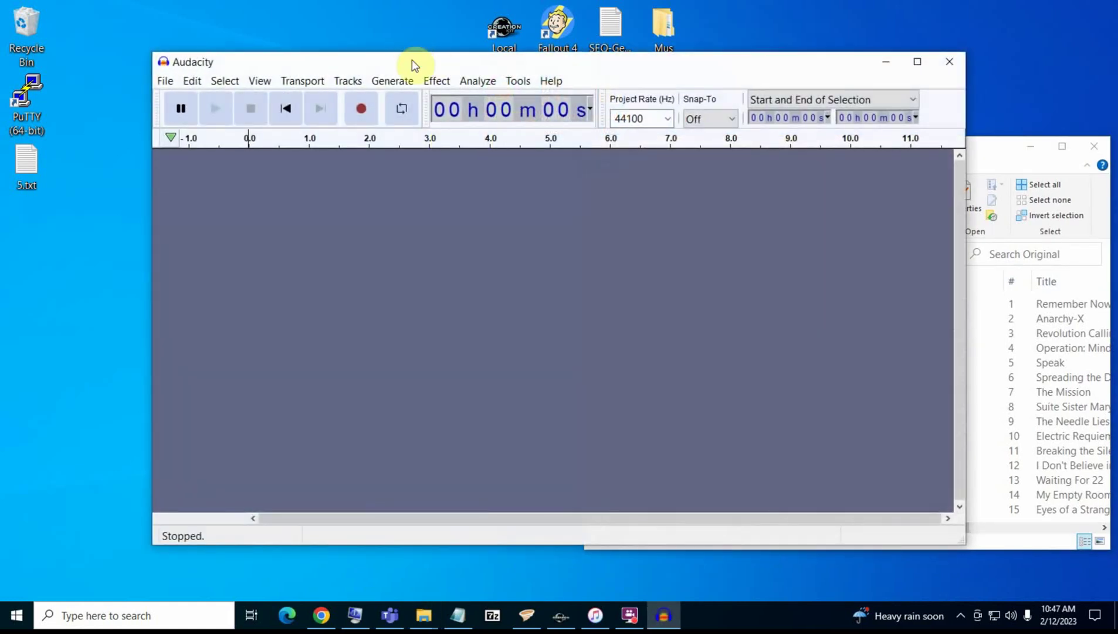
drag(411, 59, 255, 12)
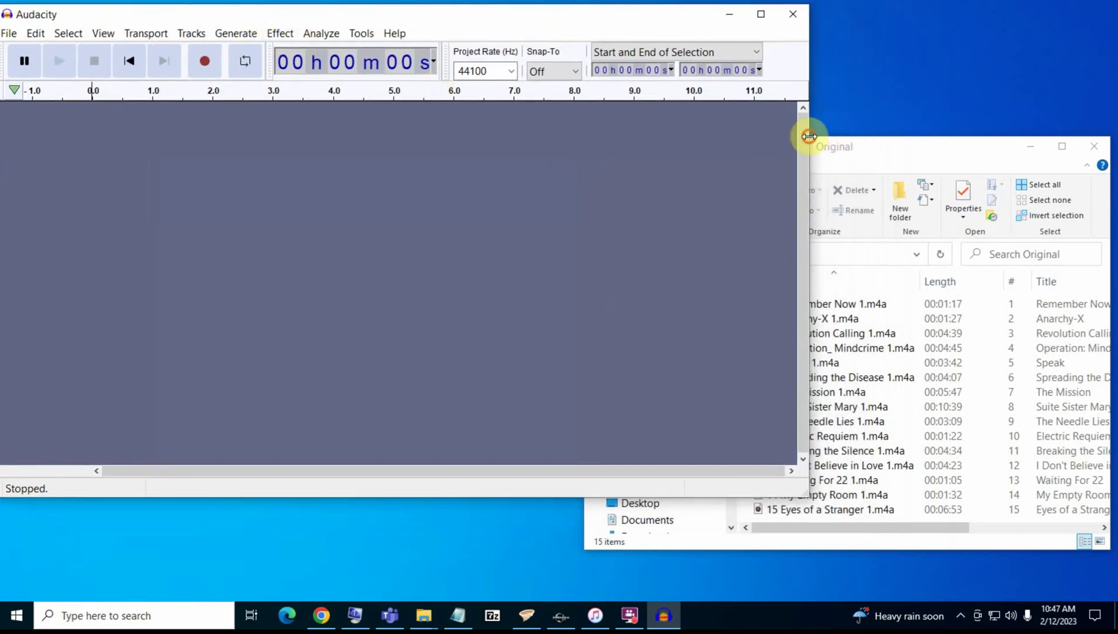
drag(809, 136, 915, 133)
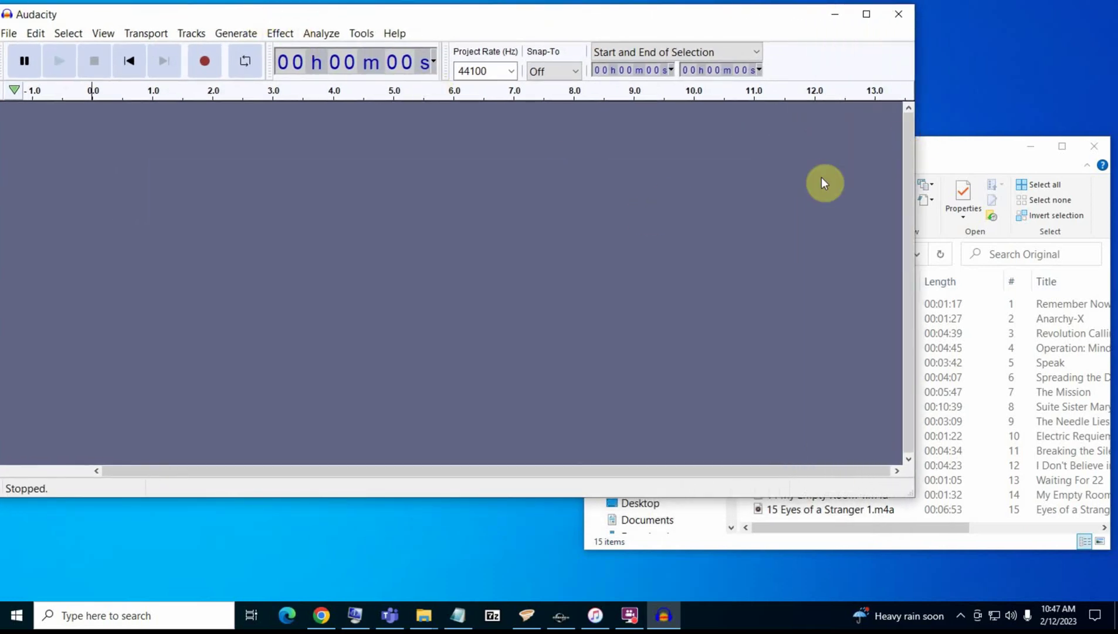
click(959, 151)
- Import 01 Remember Now into Audacity and zoom out the timeline
click(784, 305)
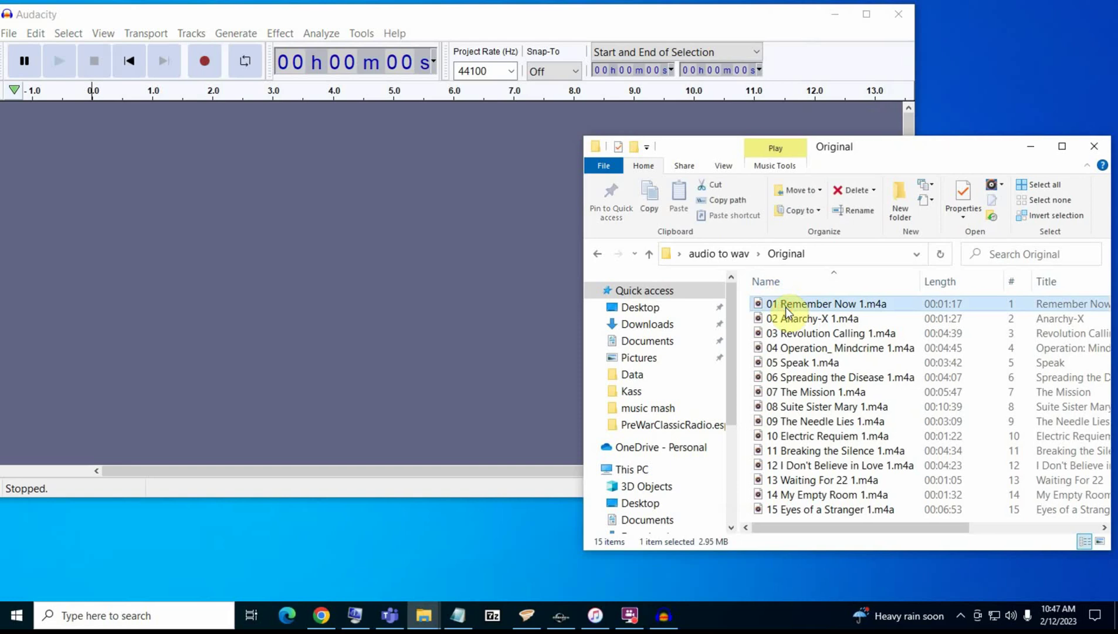
drag(786, 310, 787, 311)
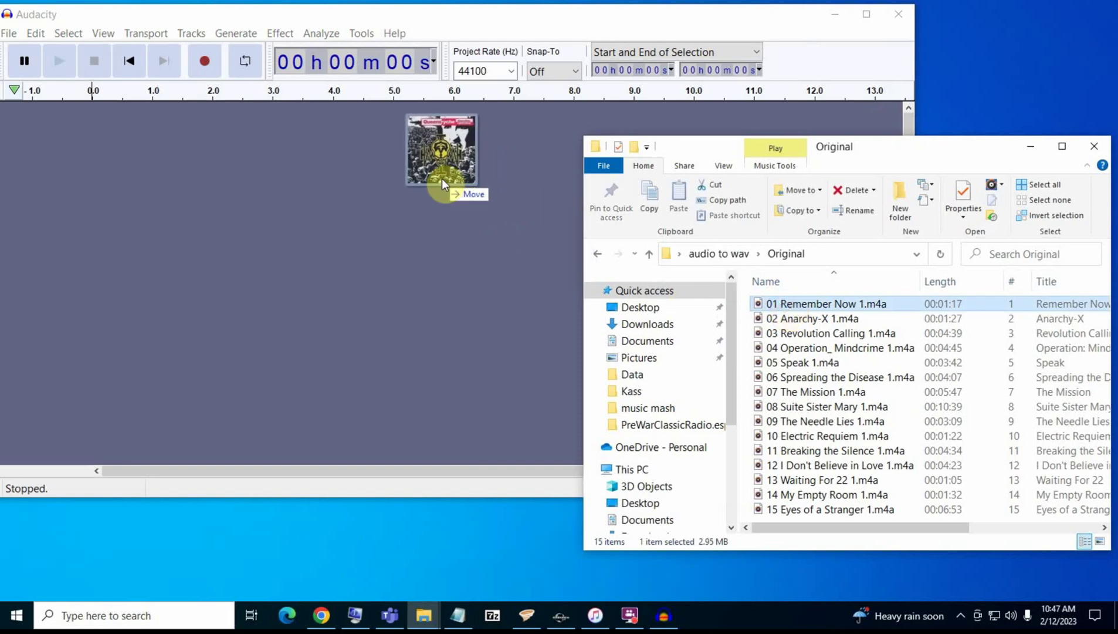
drag(442, 178, 442, 178)
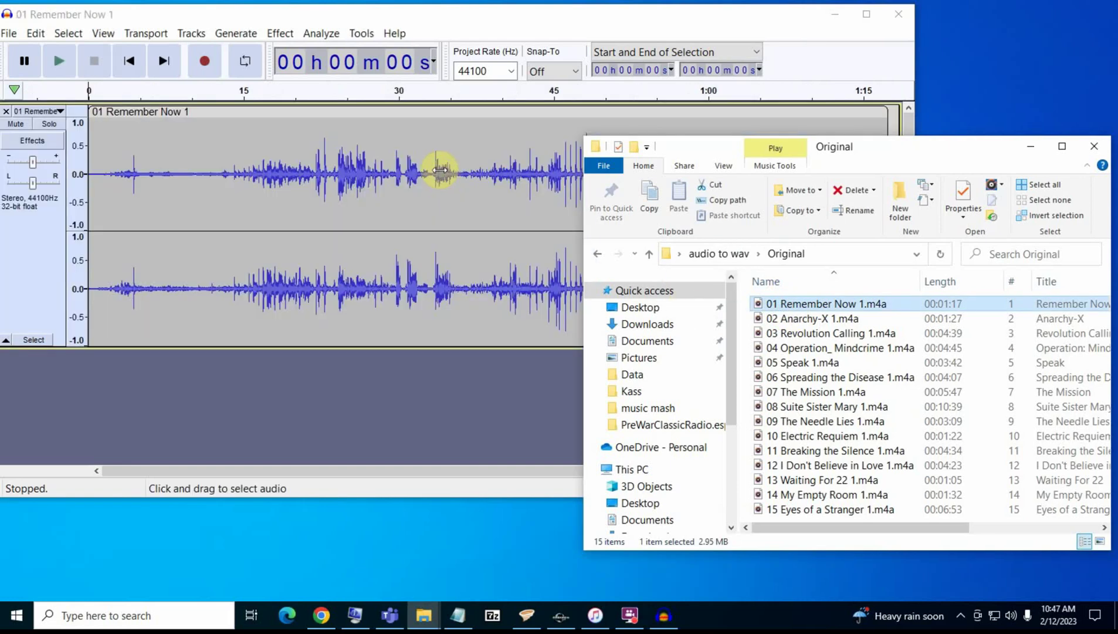
click(878, 130)
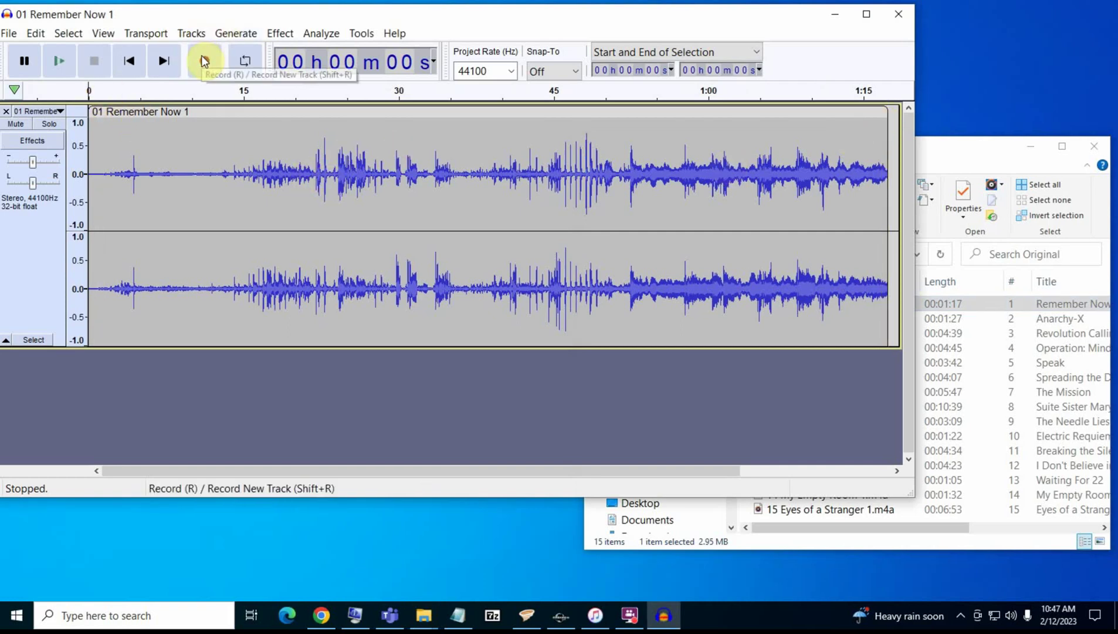
key(ctrl+3)
key(ctrl+3)
key(ctrl+3)
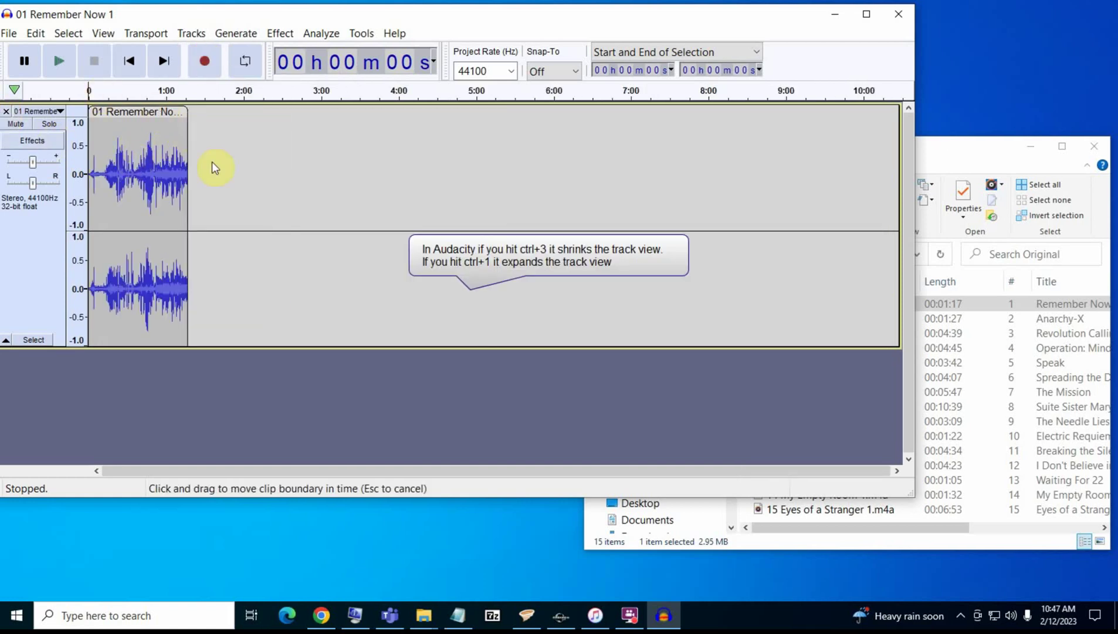
click(961, 155)
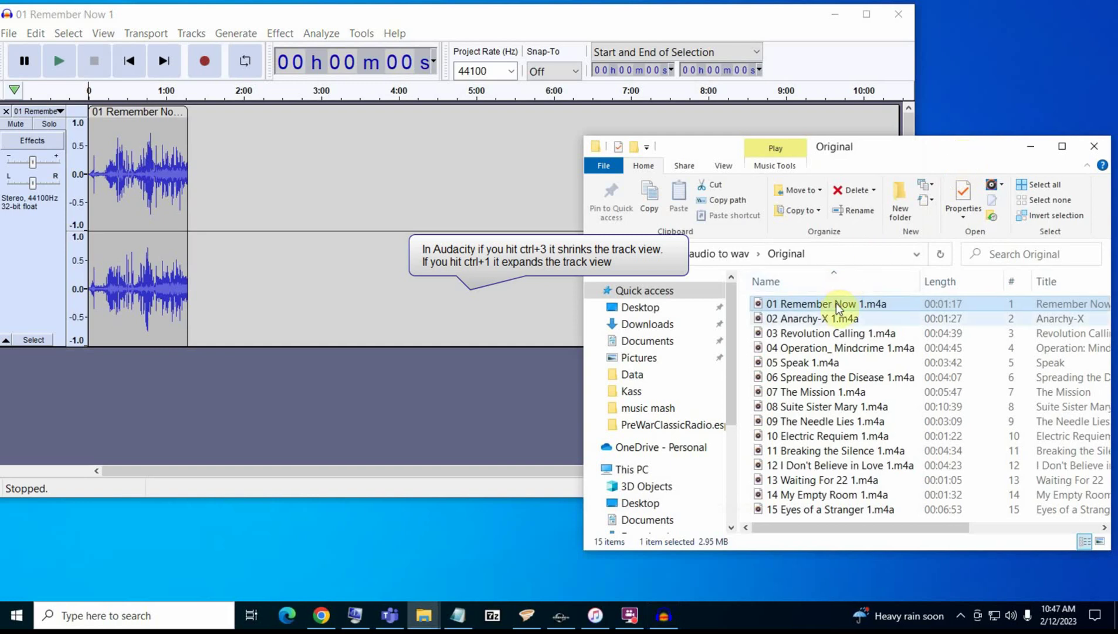
- Import 02 Anarchy-X as a new track, widen the window and zoom out
click(825, 320)
drag(825, 322, 481, 223)
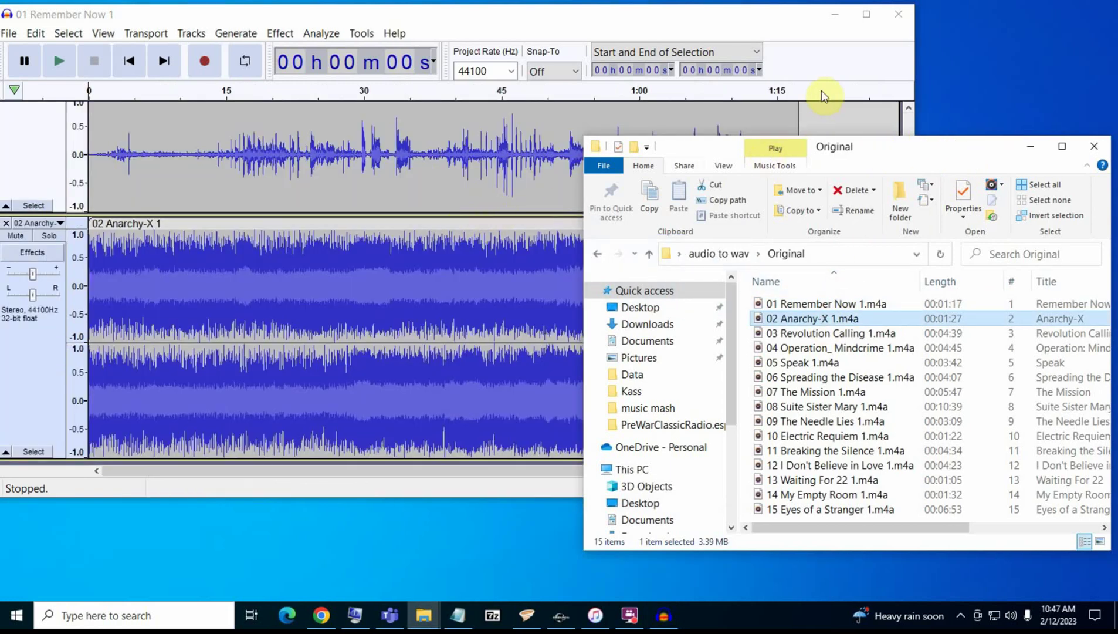
click(796, 23)
drag(600, 229, 521, 220)
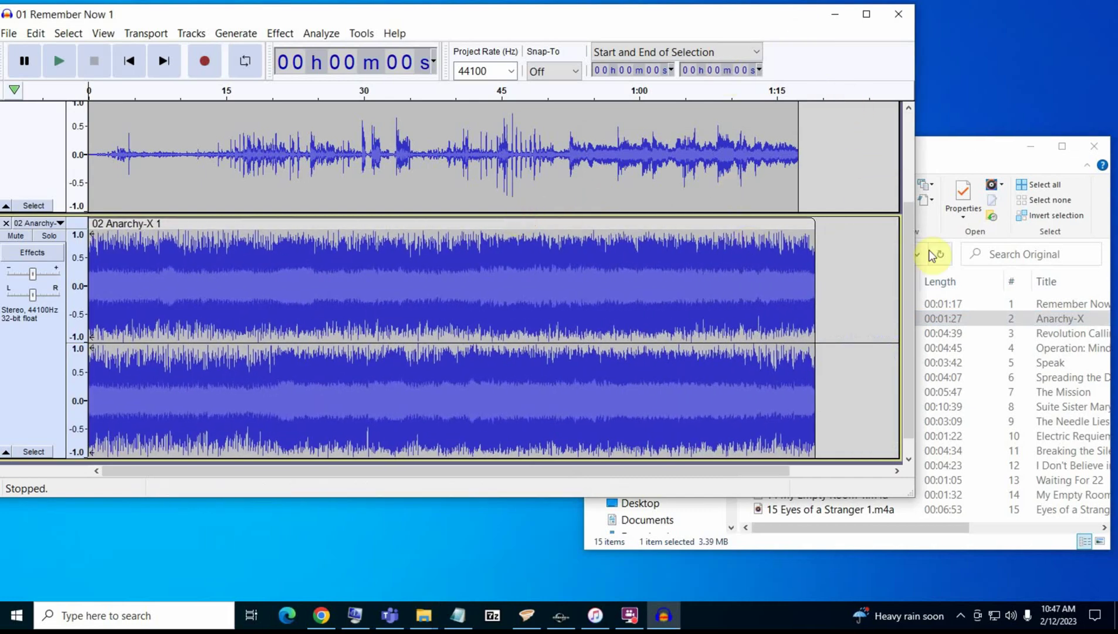
drag(913, 227, 973, 227)
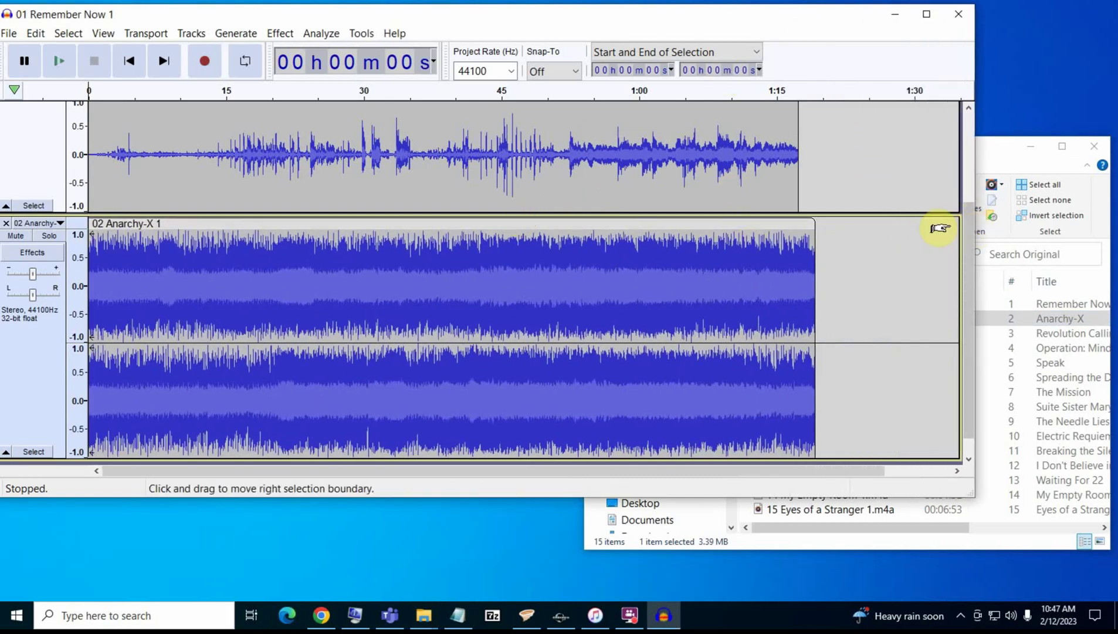
key(ctrl+3)
key(ctrl+3)
- Move the Anarchy-X clip onto the first track directly after Remember Now
drag(196, 229, 298, 108)
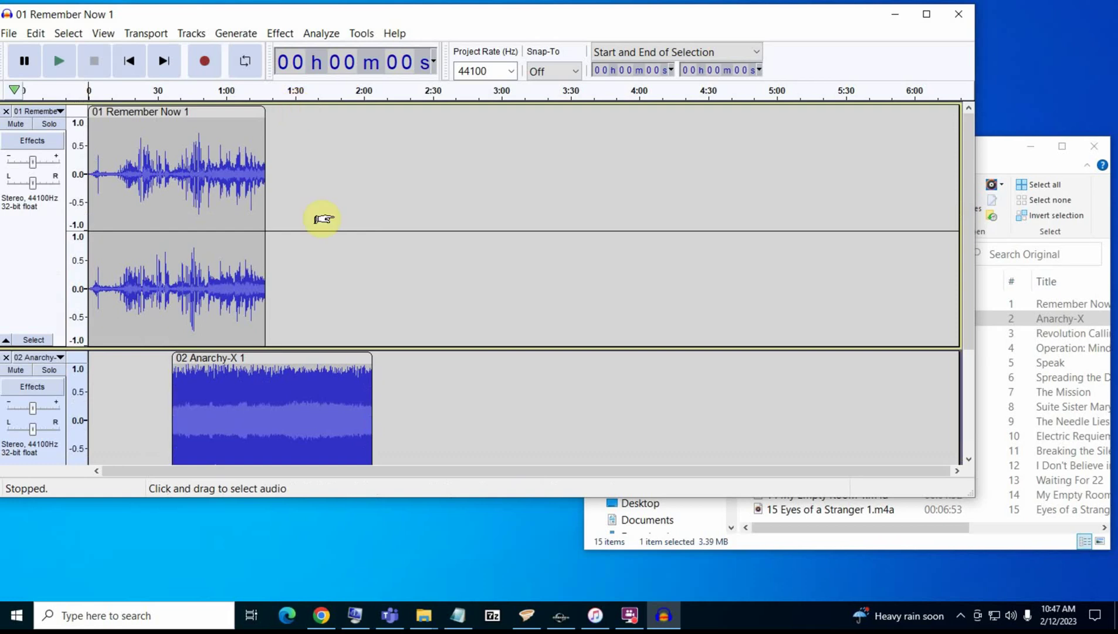
drag(309, 365, 372, 130)
drag(309, 352, 330, 148)
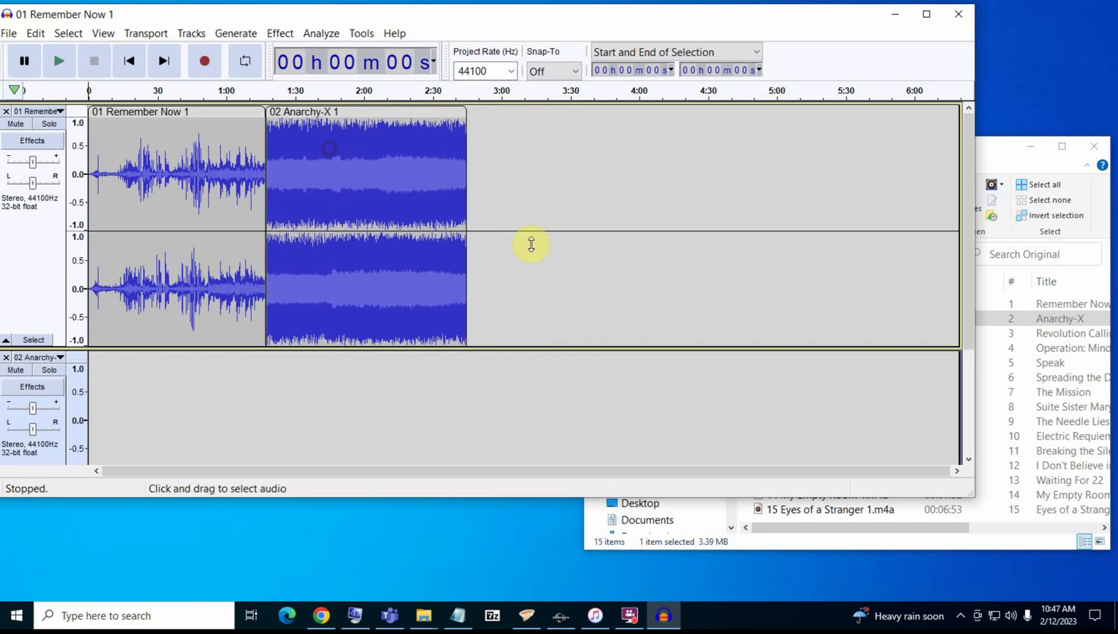
click(991, 153)
drag(881, 156, 989, 156)
- Import 03 Revolution Calling into Audacity as a new track
click(909, 329)
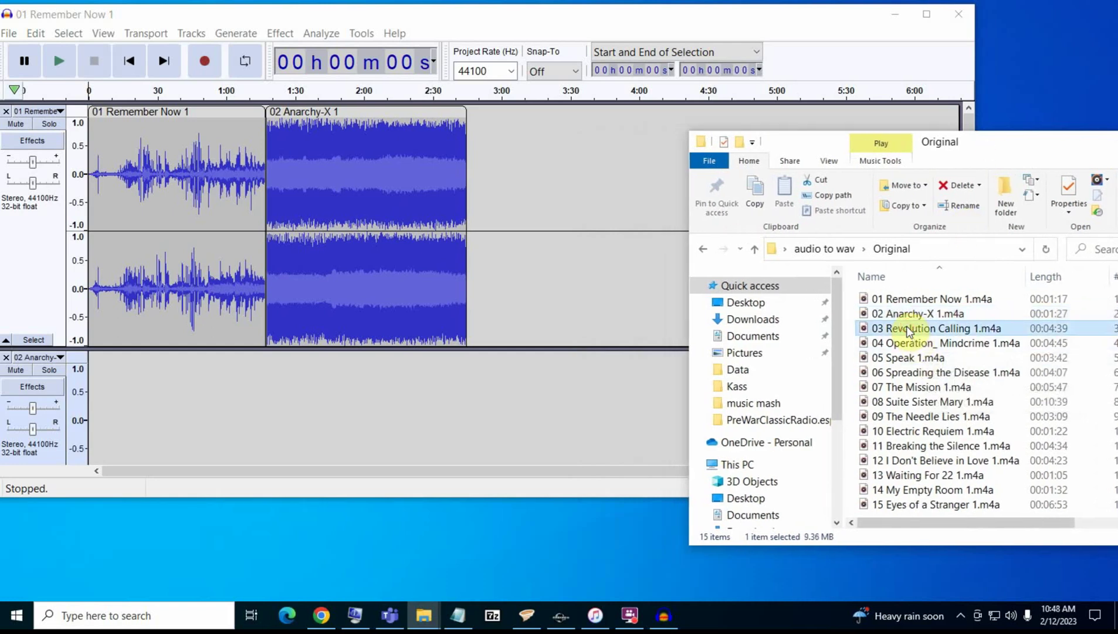
click(636, 210)
click(502, 195)
click(1027, 153)
drag(931, 335, 626, 221)
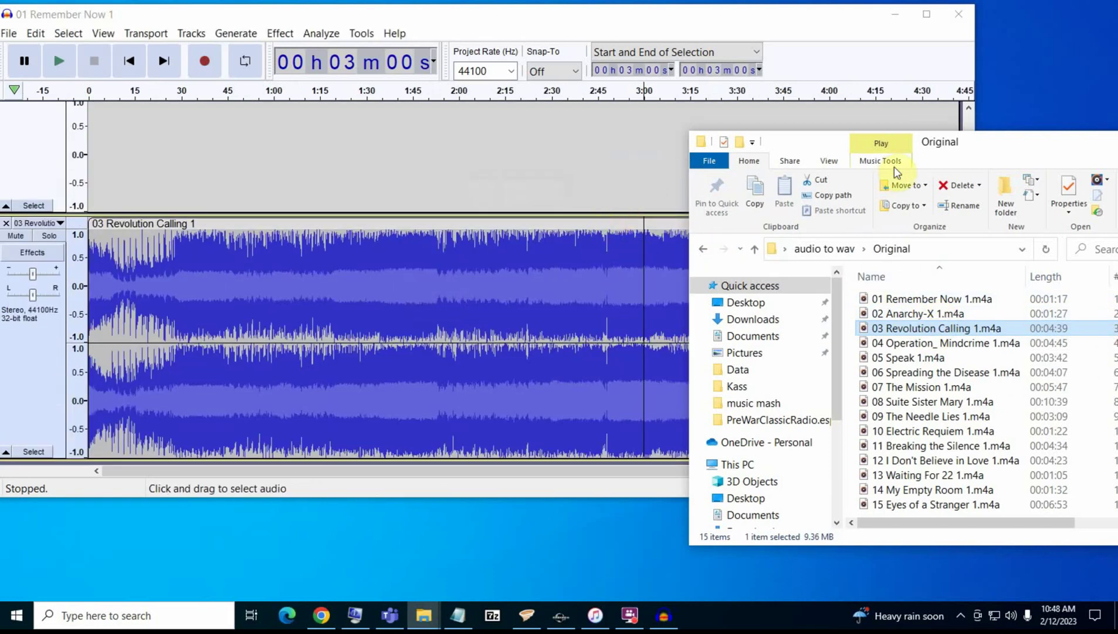
- Reposition the Explorer window, extend the selection start to 2:54 and zoom out
drag(1005, 137, 1098, 186)
scroll(711, 226, down, 1)
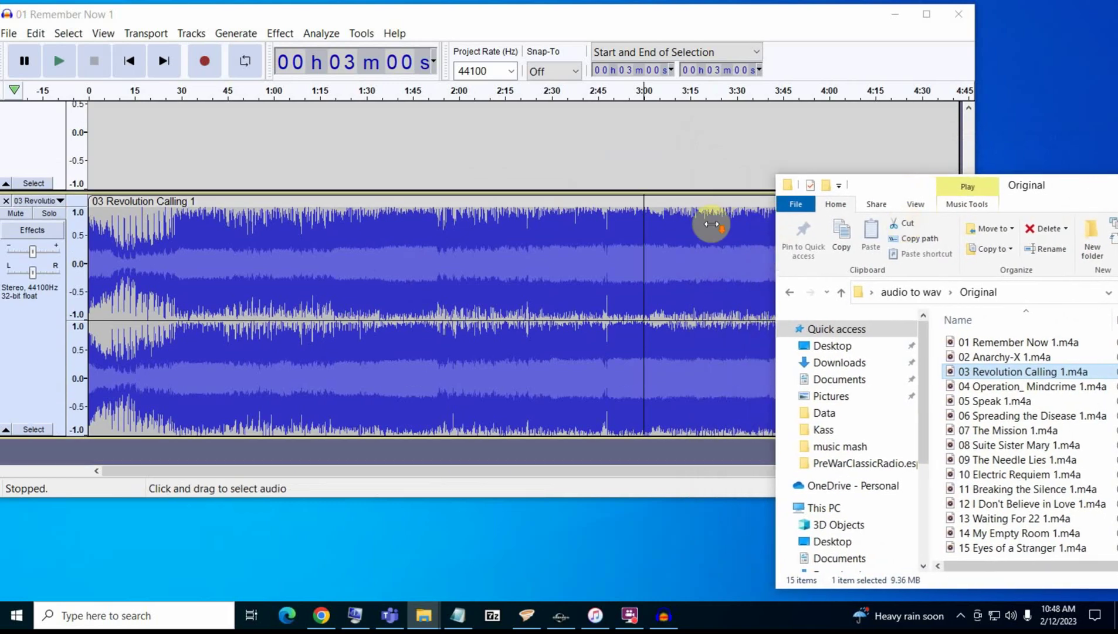
scroll(692, 239, up, 8)
scroll(693, 240, up, 3)
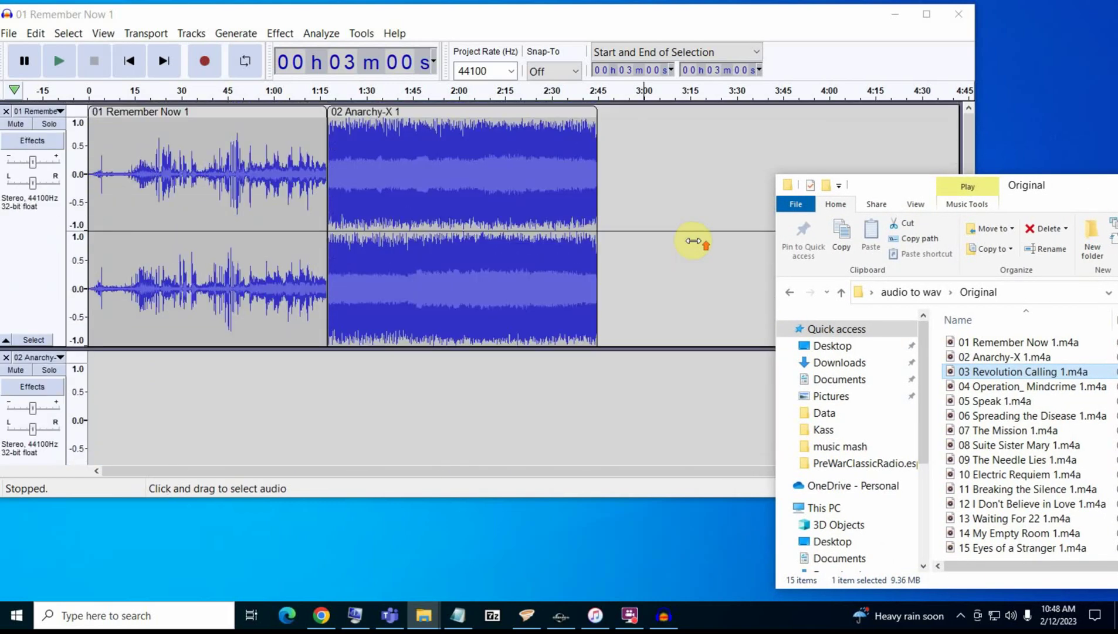
scroll(693, 240, down, 8)
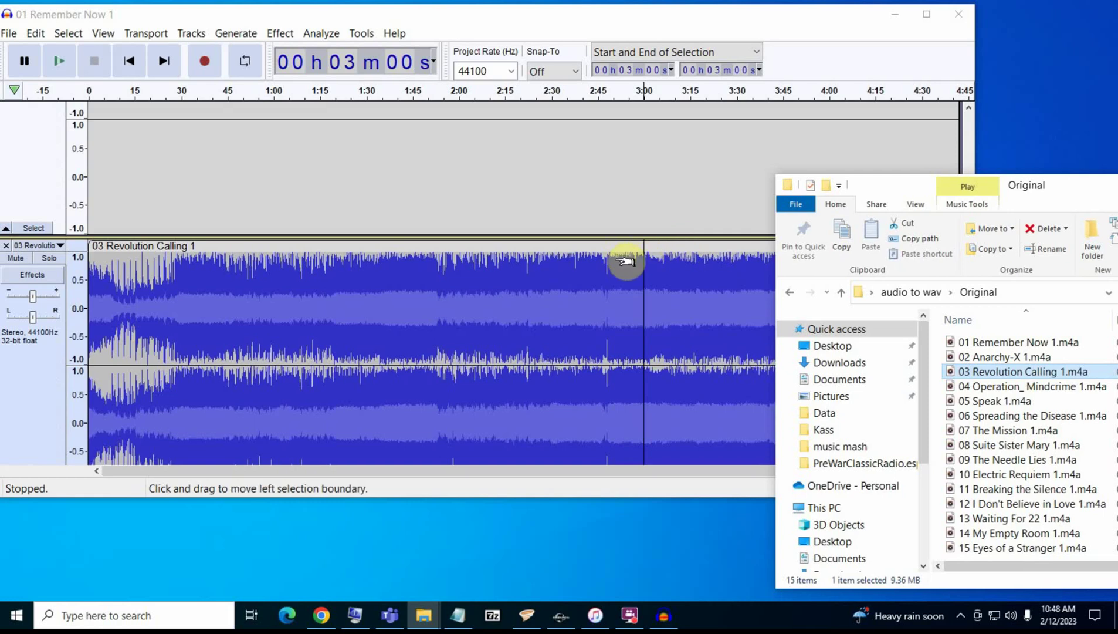
drag(637, 263, 628, 182)
key(ctrl+3)
key(ctrl+3)
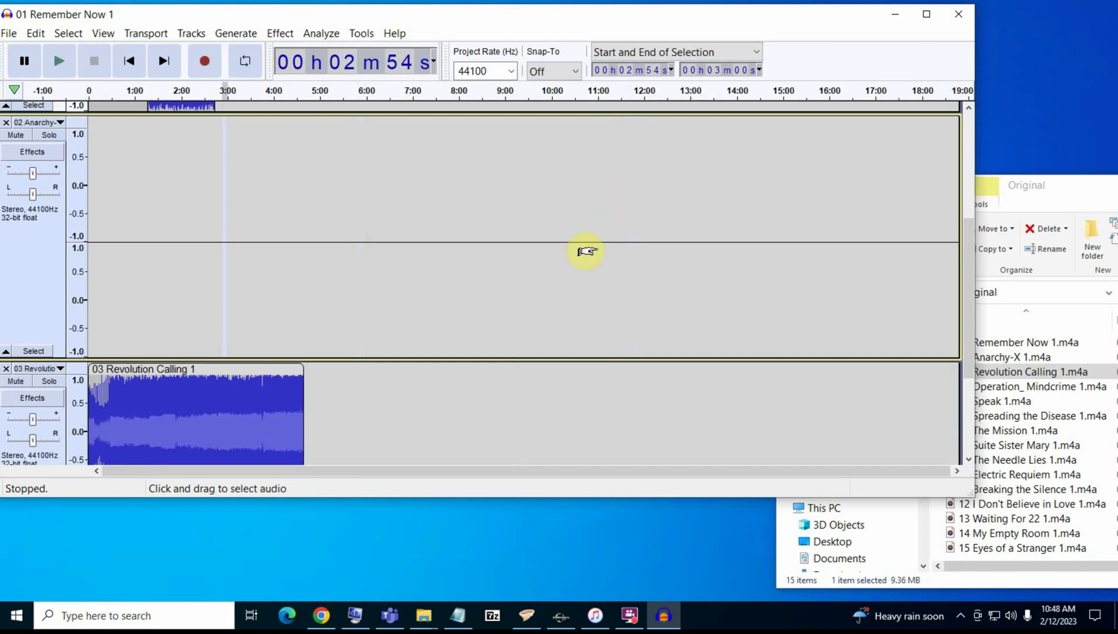
- Remove the empty Anarchy-X track and move Revolution Calling onto track 1 after Anarchy-X
click(5, 123)
scroll(250, 217, up, 5)
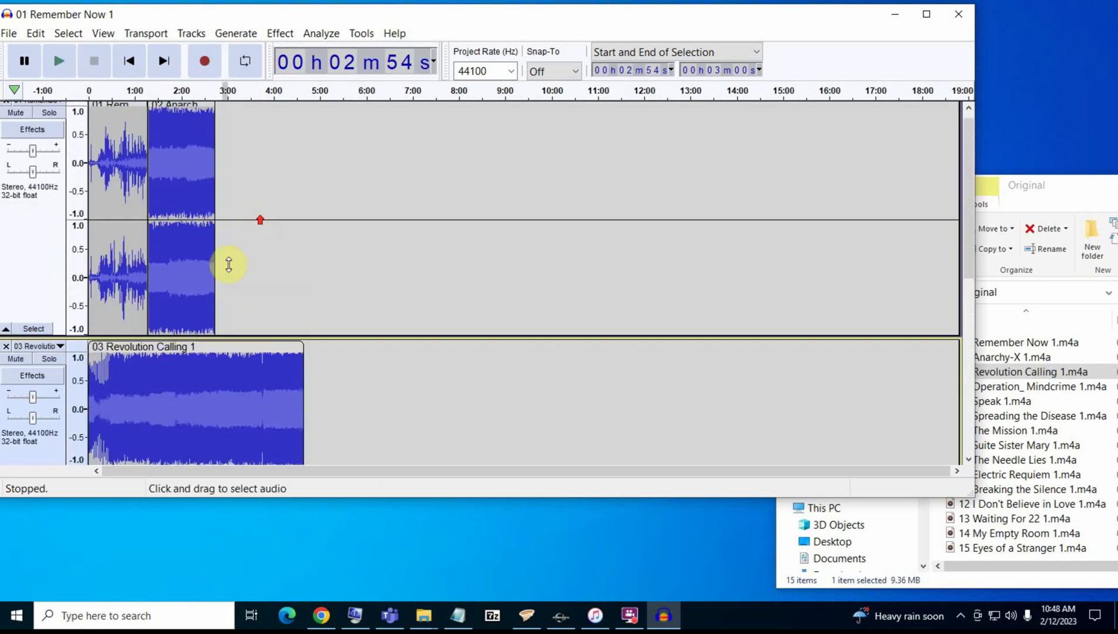
drag(210, 342, 327, 152)
click(483, 219)
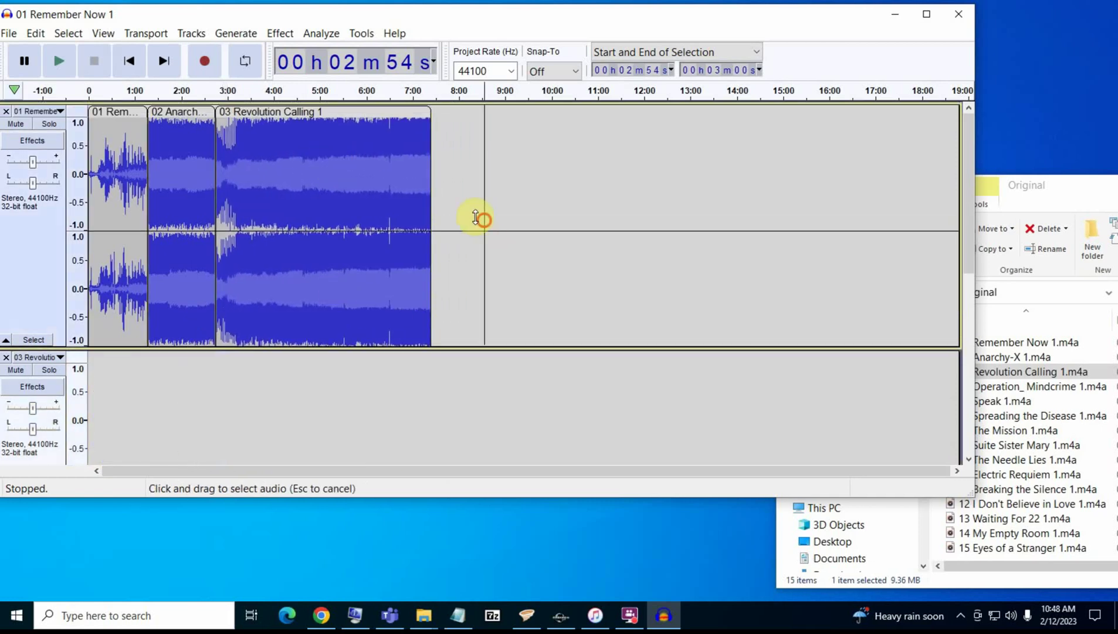
click(433, 226)
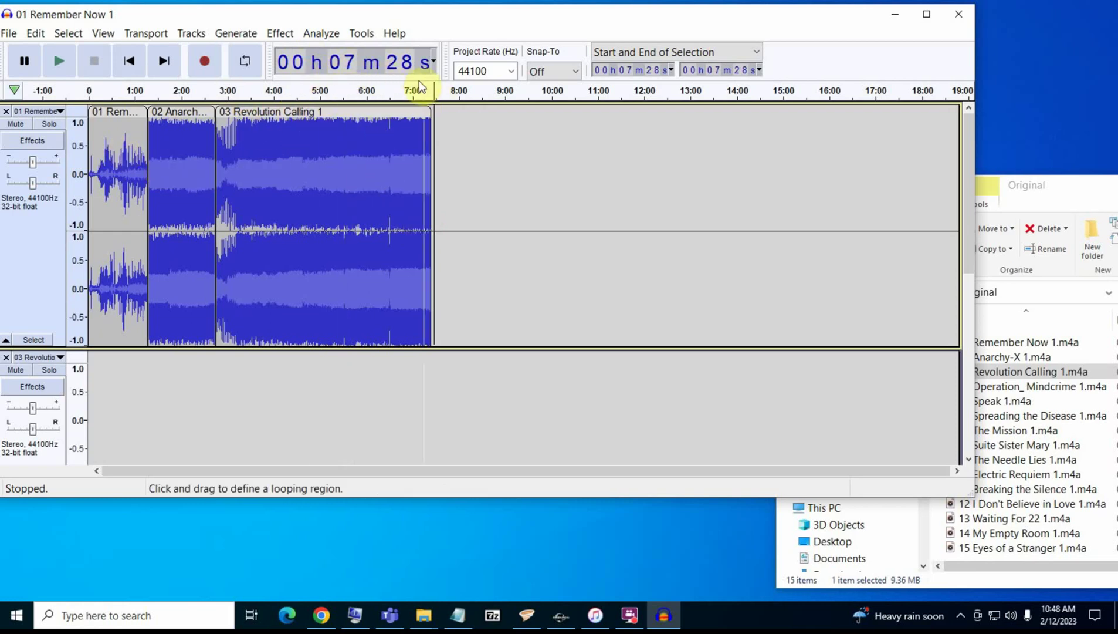
- Try dragging 04 Operation_ Mindcrime from the album list into the project
click(1065, 183)
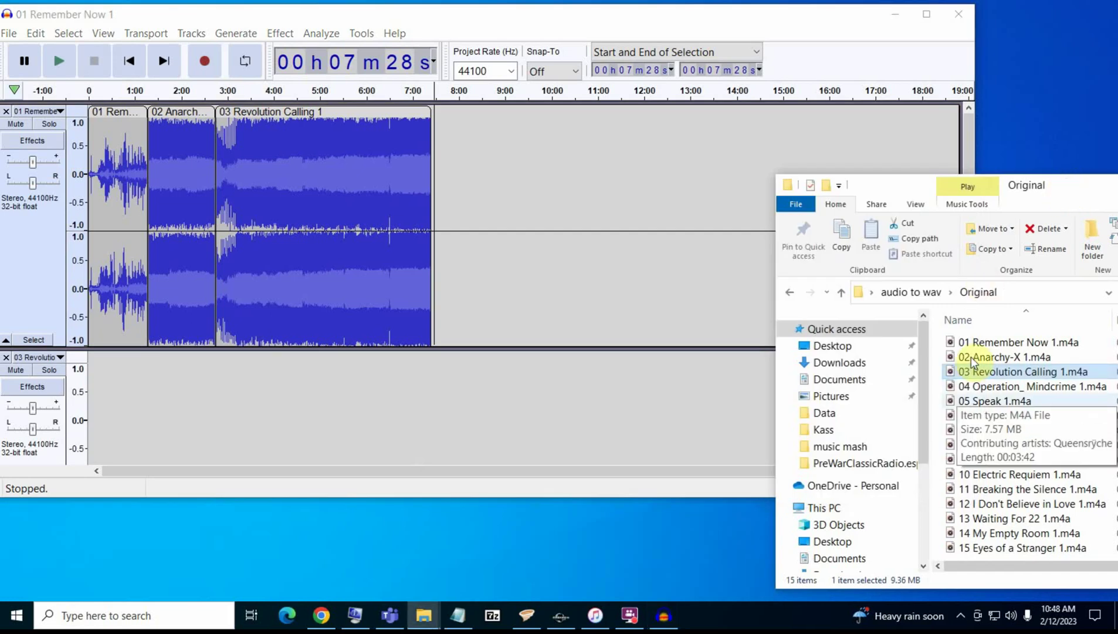
click(1007, 387)
drag(1006, 387, 971, 389)
- Remove the empty Revolution Calling track and import 04 Operation_ Mindcrime
click(14, 355)
scroll(7, 356, down, 2)
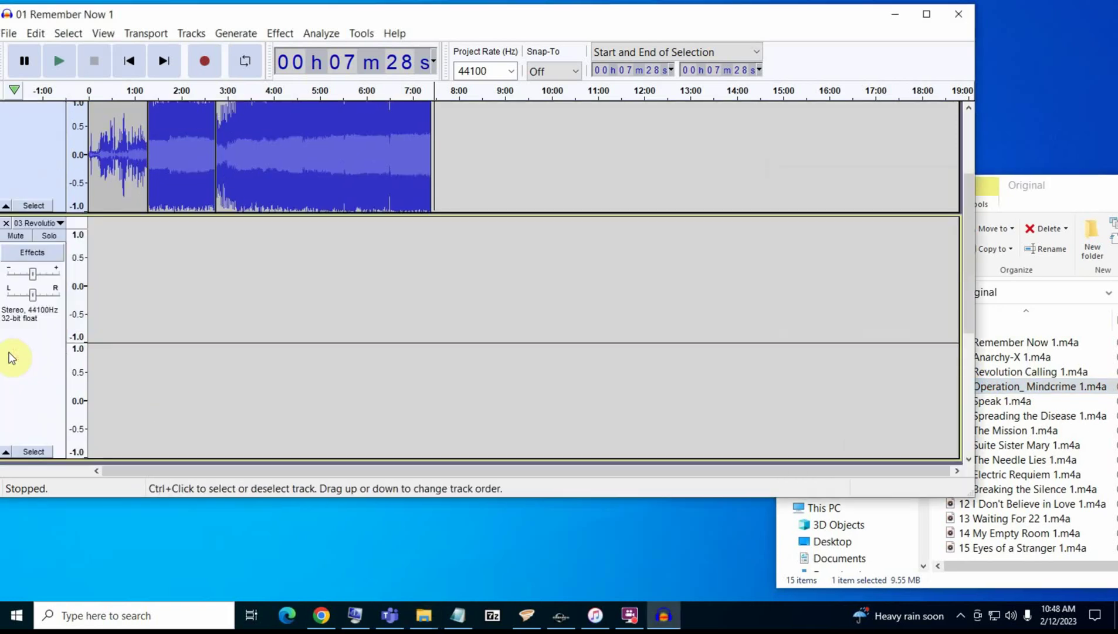
click(6, 226)
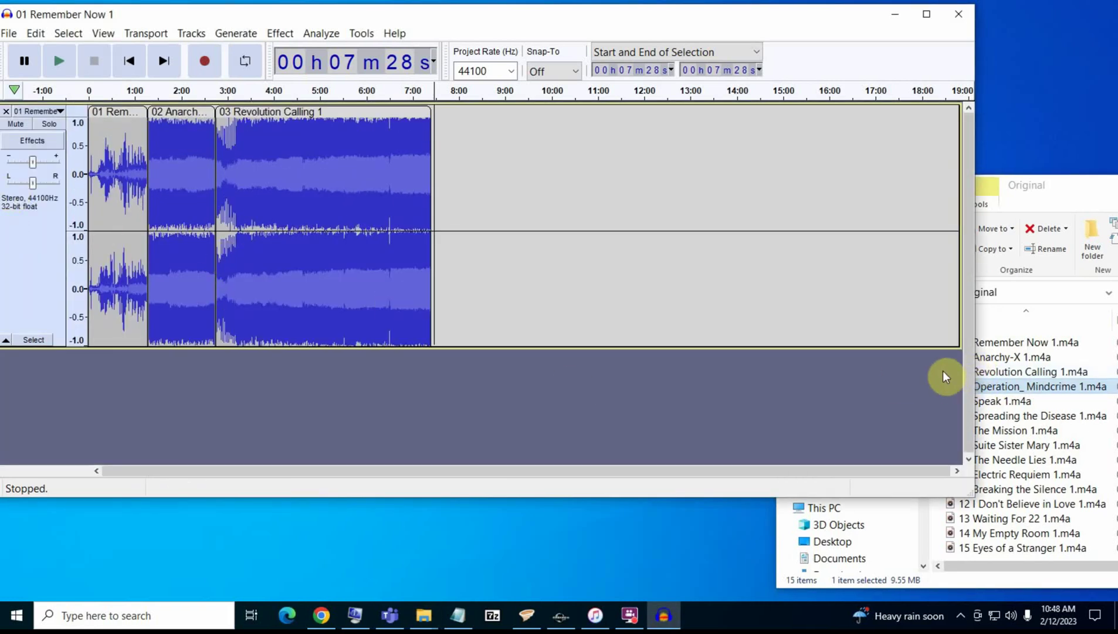
drag(1042, 389, 697, 396)
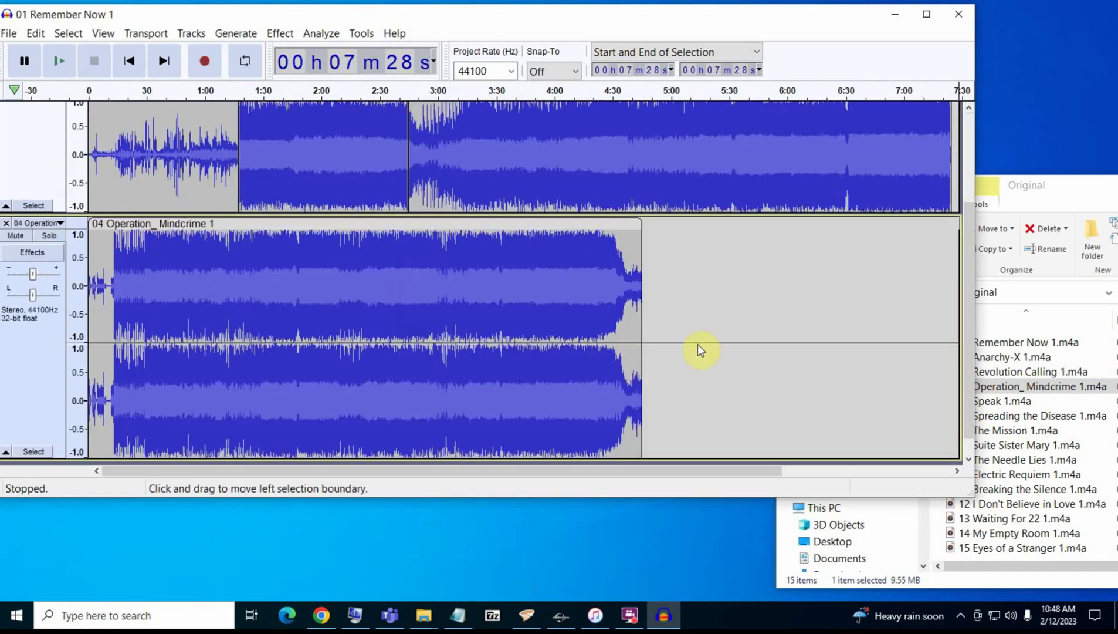
- Zoom out to thirty minutes and place Operation_ Mindcrime after Revolution Calling on track 1
key(ctrl+3)
key(ctrl+3)
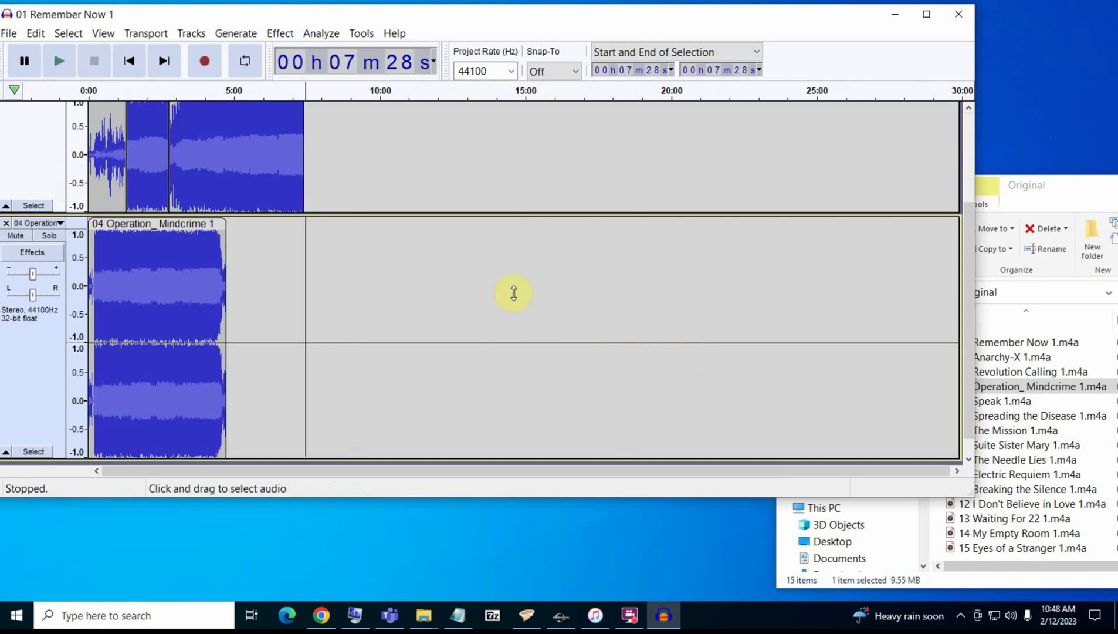
scroll(536, 273, down, 1)
scroll(532, 280, up, 3)
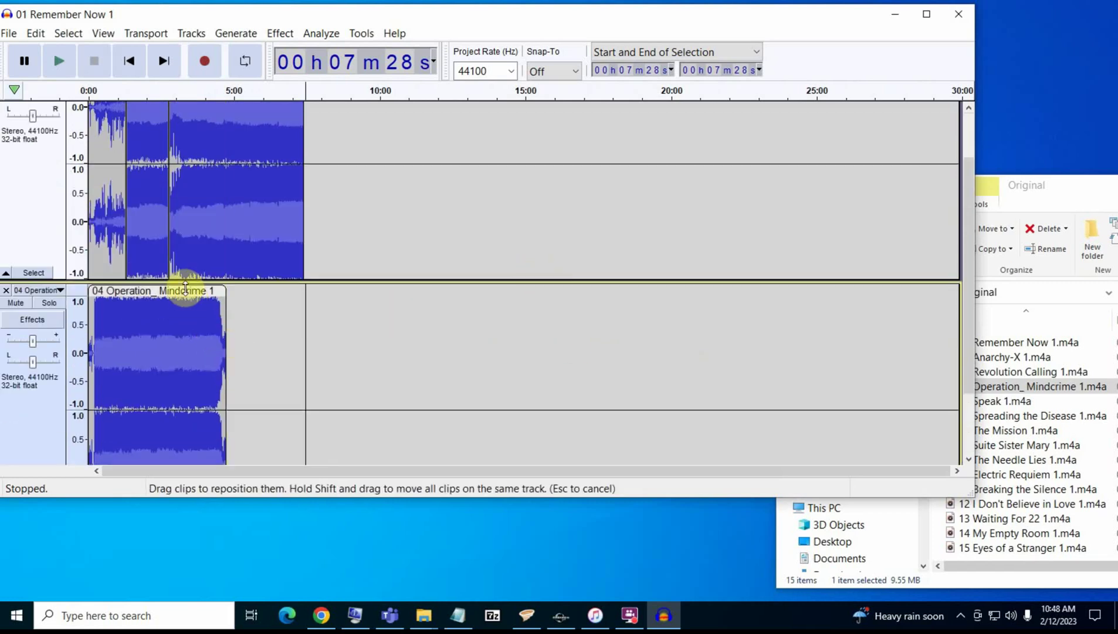
drag(186, 290, 396, 109)
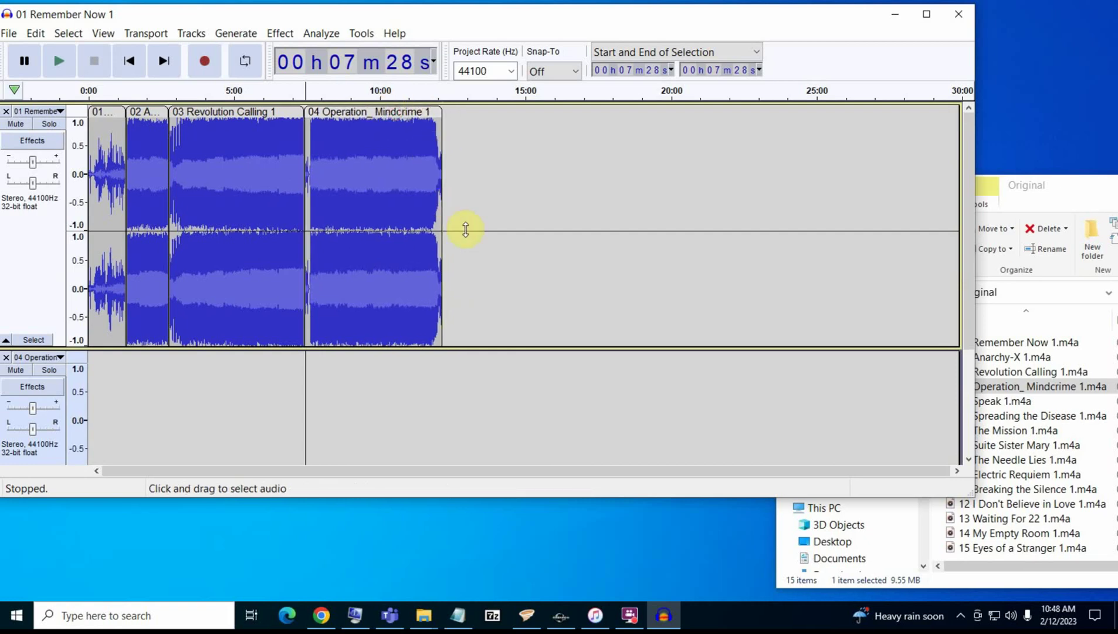
click(452, 207)
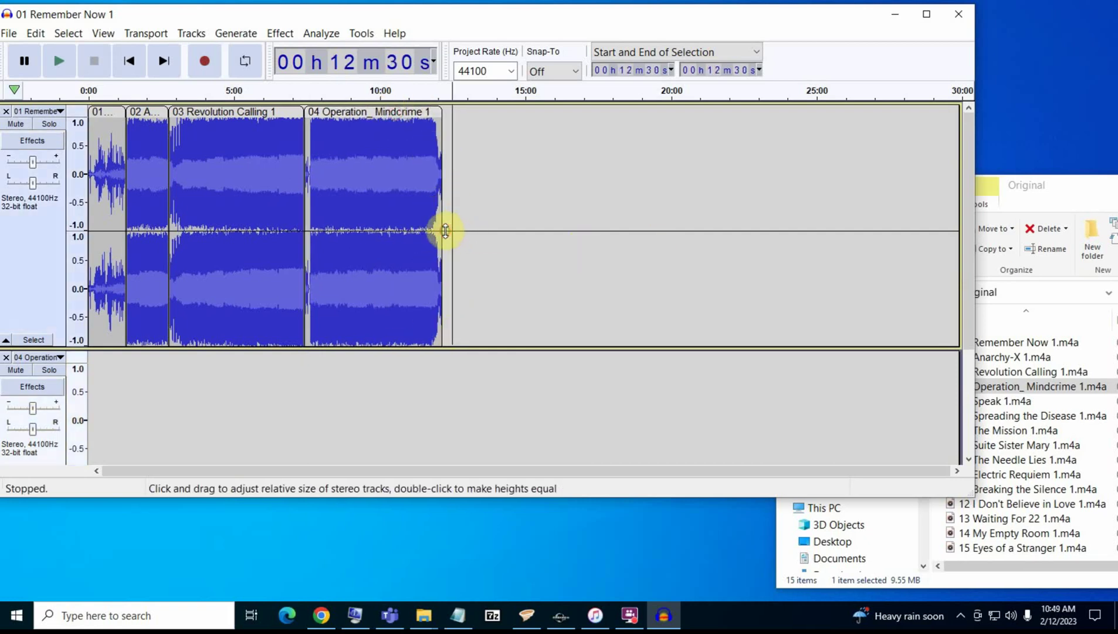
click(458, 228)
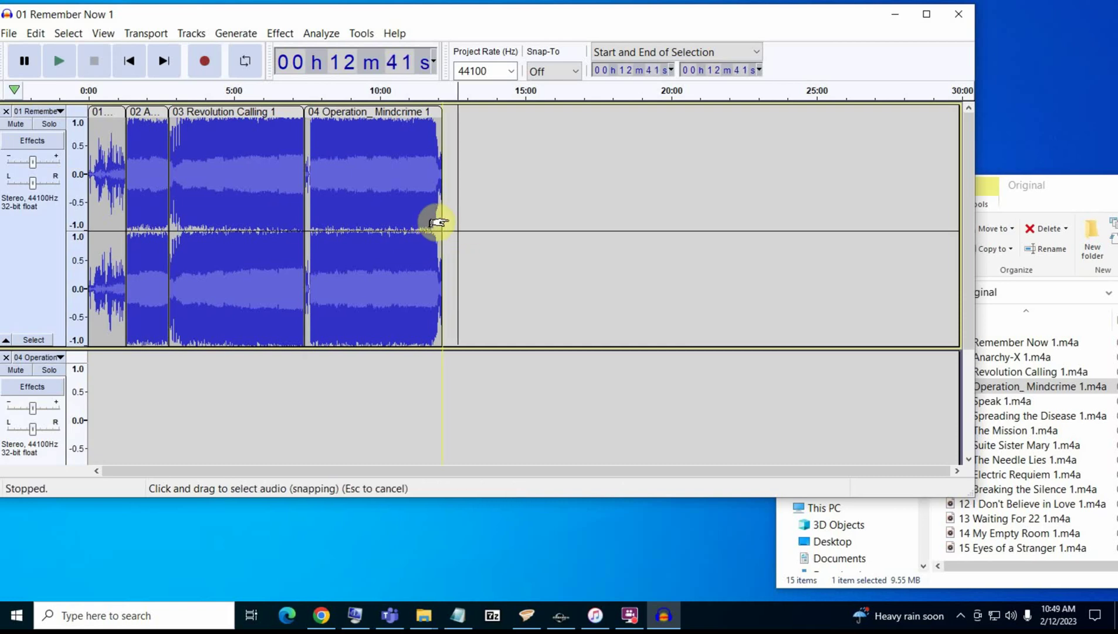
click(440, 222)
- Import 05 Speak and remove the empty Operation_ Mindcrime track
click(1069, 179)
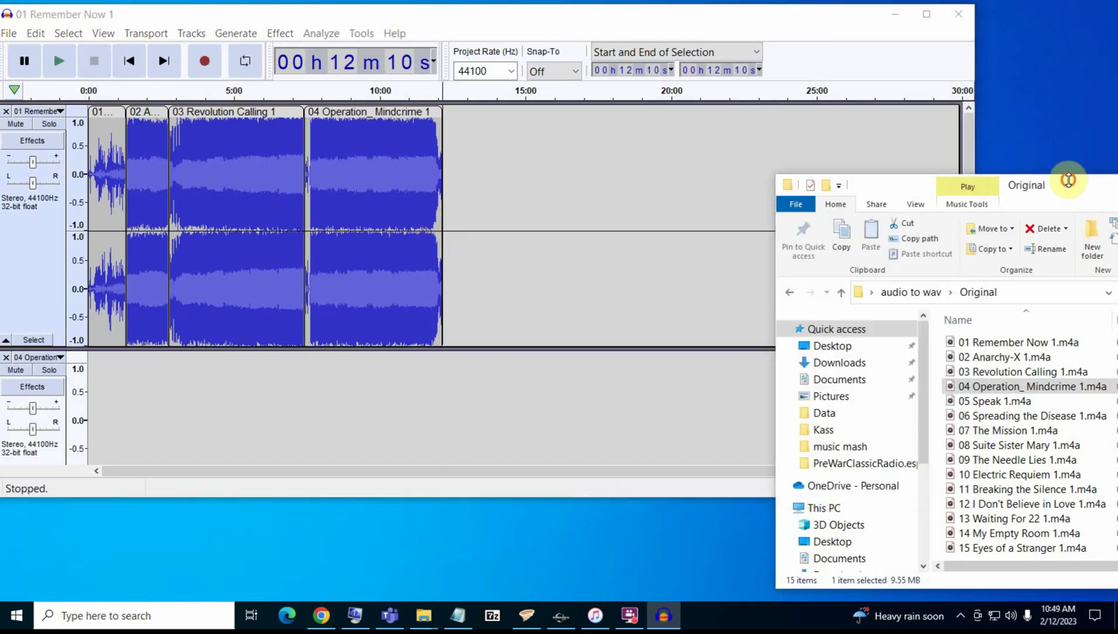
drag(1035, 204, 1029, 95)
drag(1000, 292, 693, 398)
scroll(440, 283, up, 4)
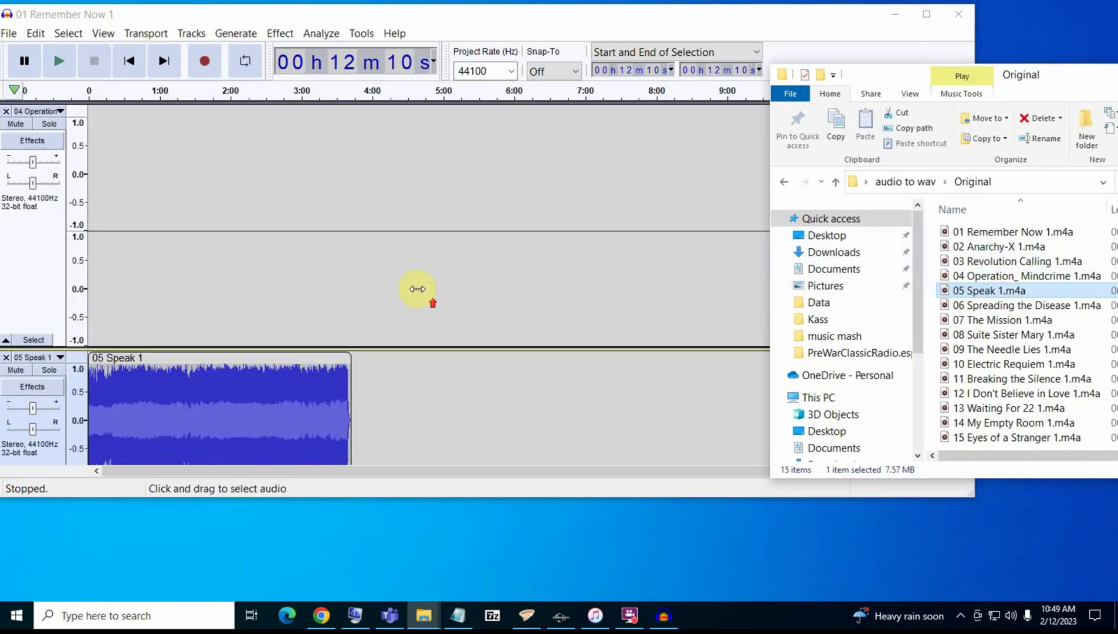
click(6, 201)
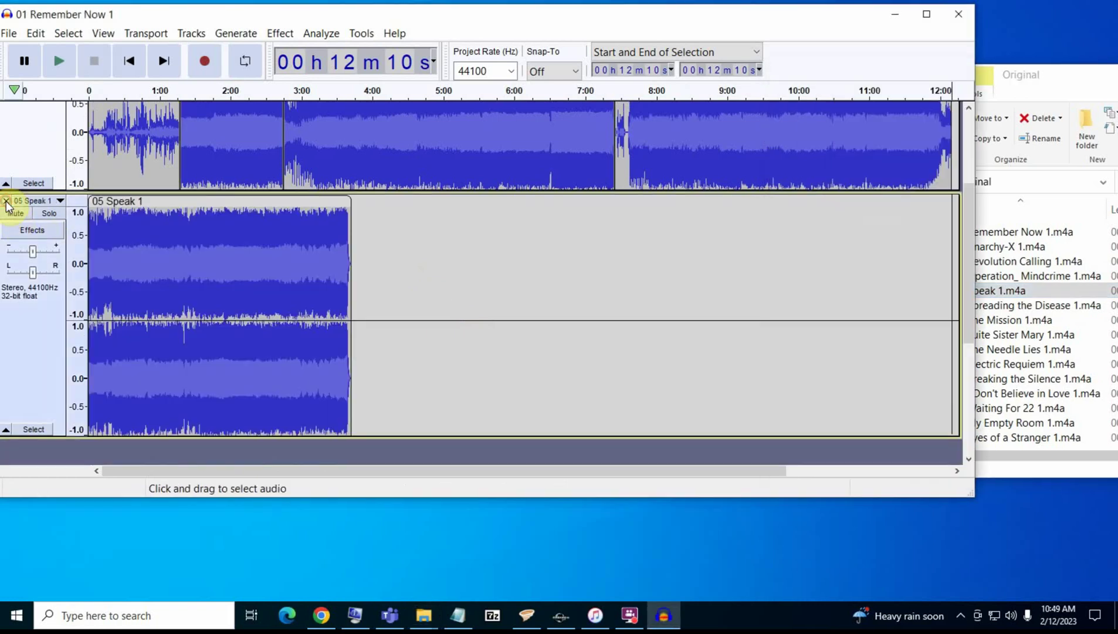
- Place Speak after Operation_ Mindcrime on track 1, with the play point at its 15:53 end
scroll(528, 289, up, 3)
scroll(529, 287, down, 2)
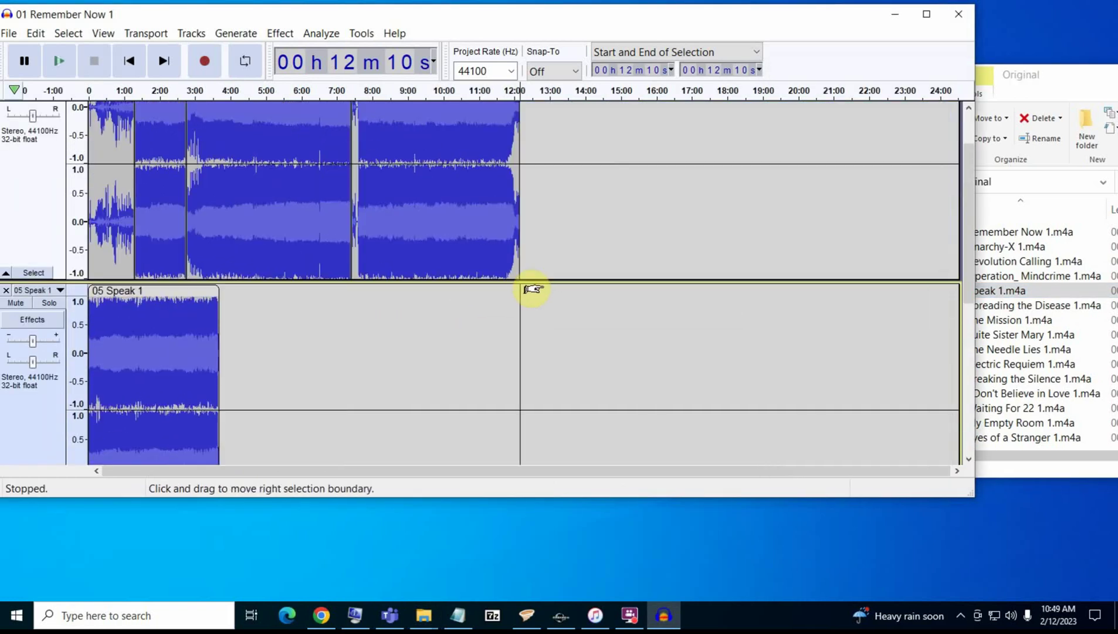
drag(109, 293, 311, 117)
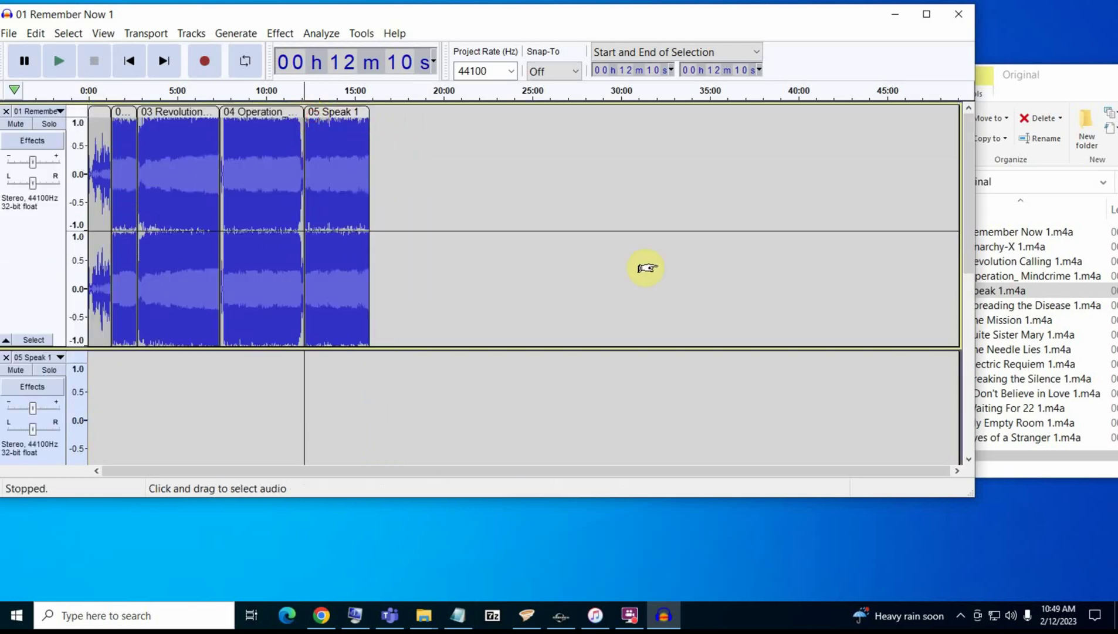
click(384, 220)
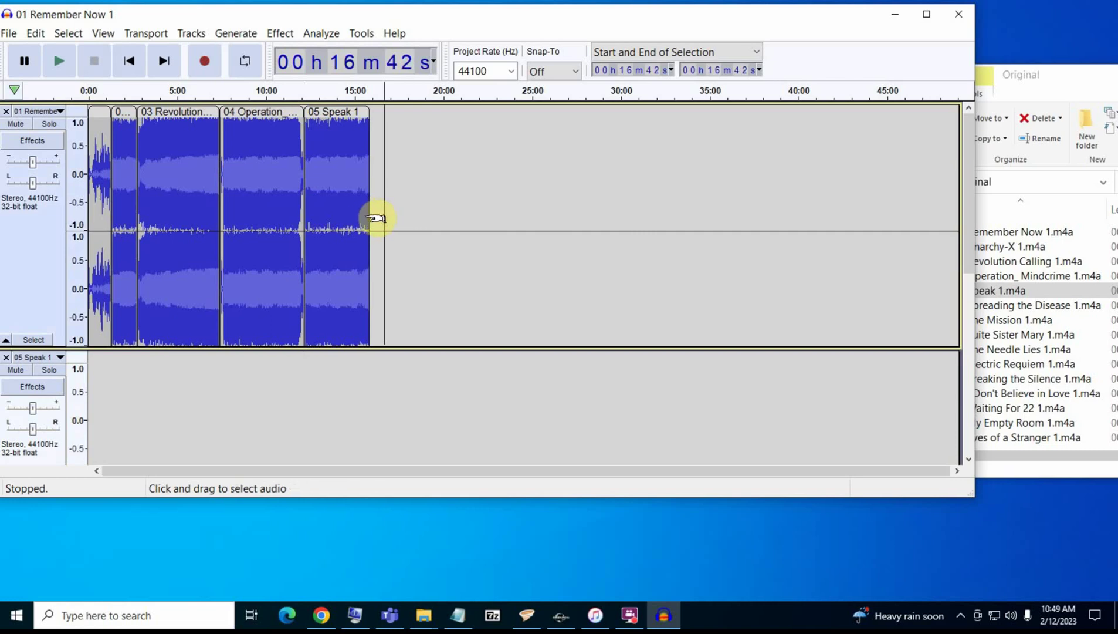
click(371, 209)
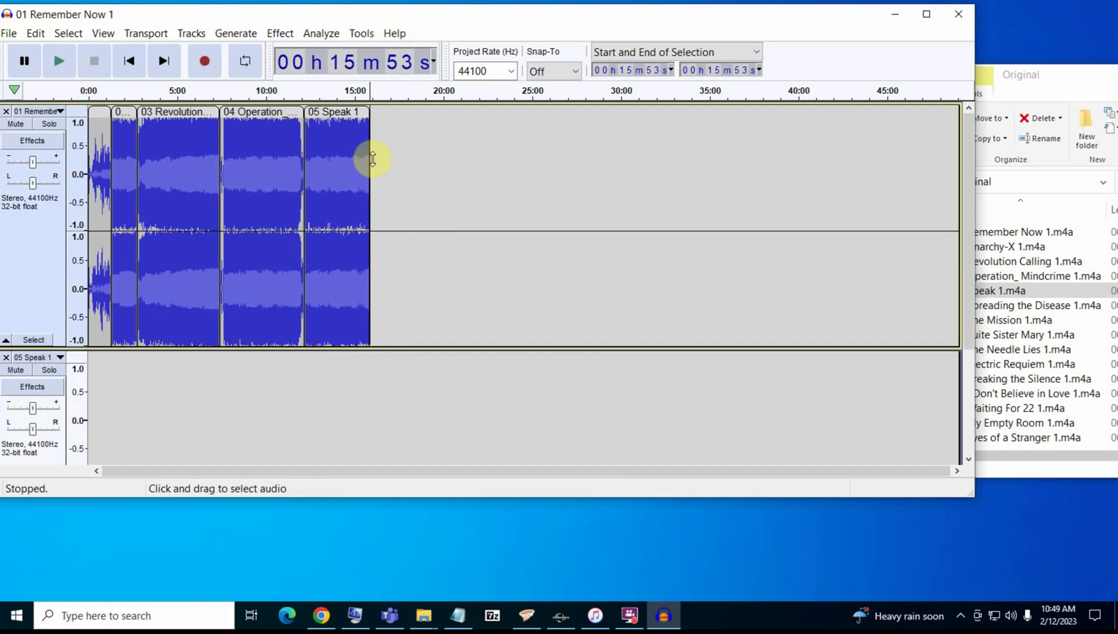
key(Right)
key(Right)
key(Right)
key(Right)
key(Right)
key(Right)
key(Right)
key(Right)
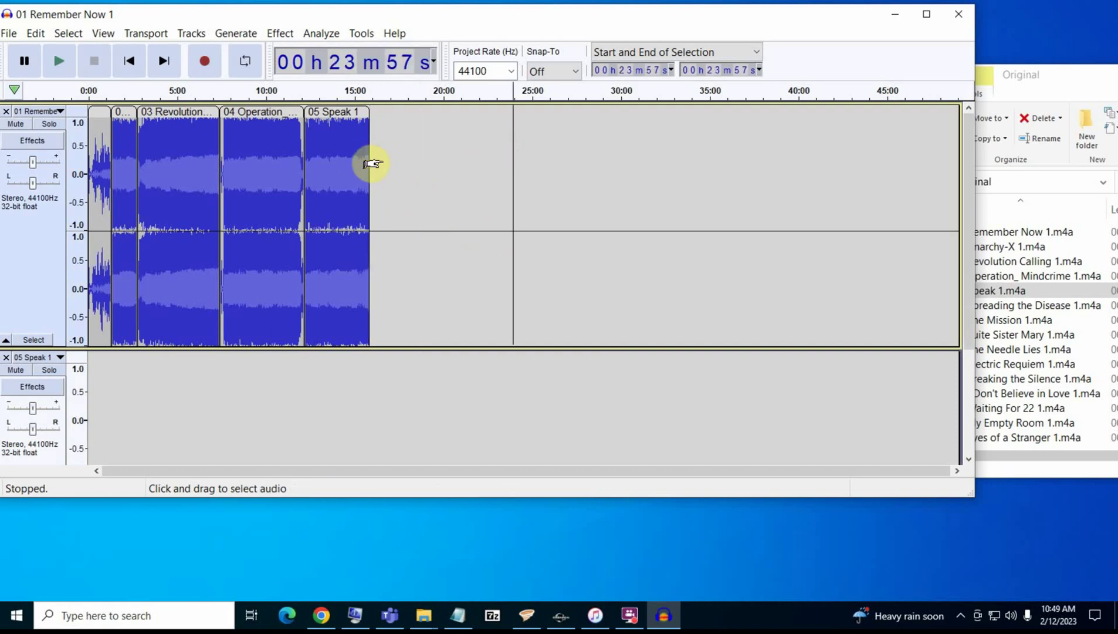
click(371, 164)
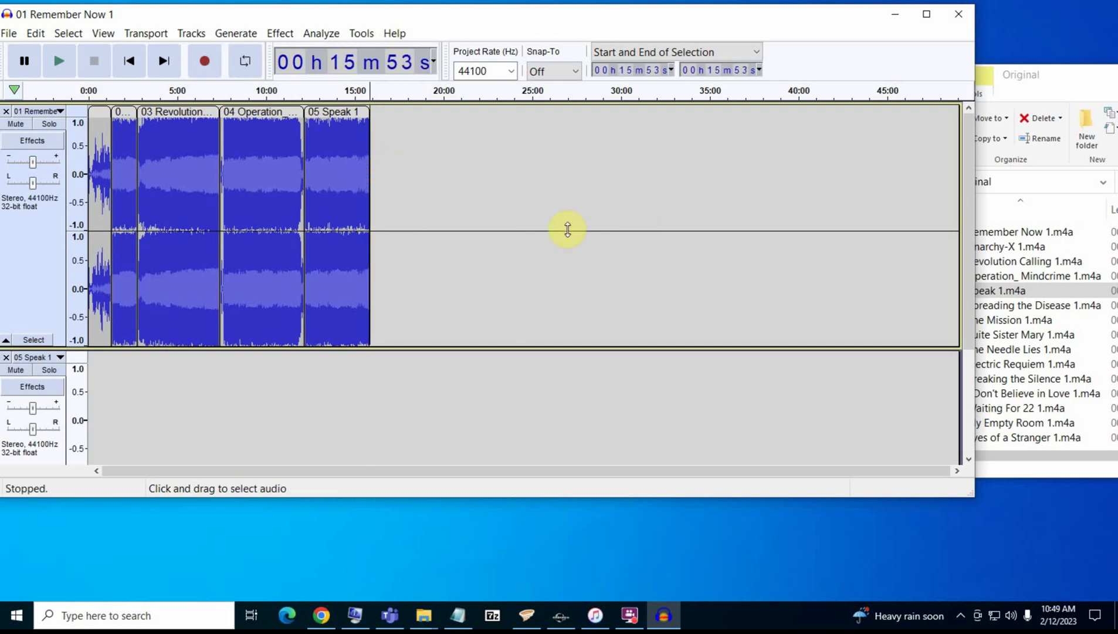
- Remove the empty Speak track and import 06 Spreading the Disease
click(1065, 88)
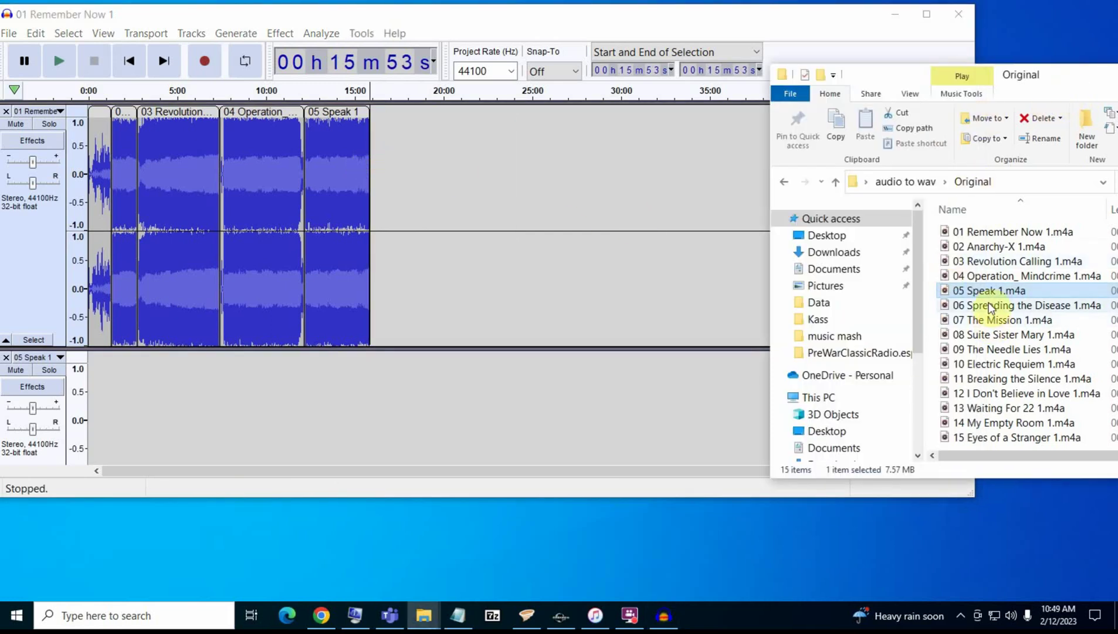
drag(1004, 306, 675, 293)
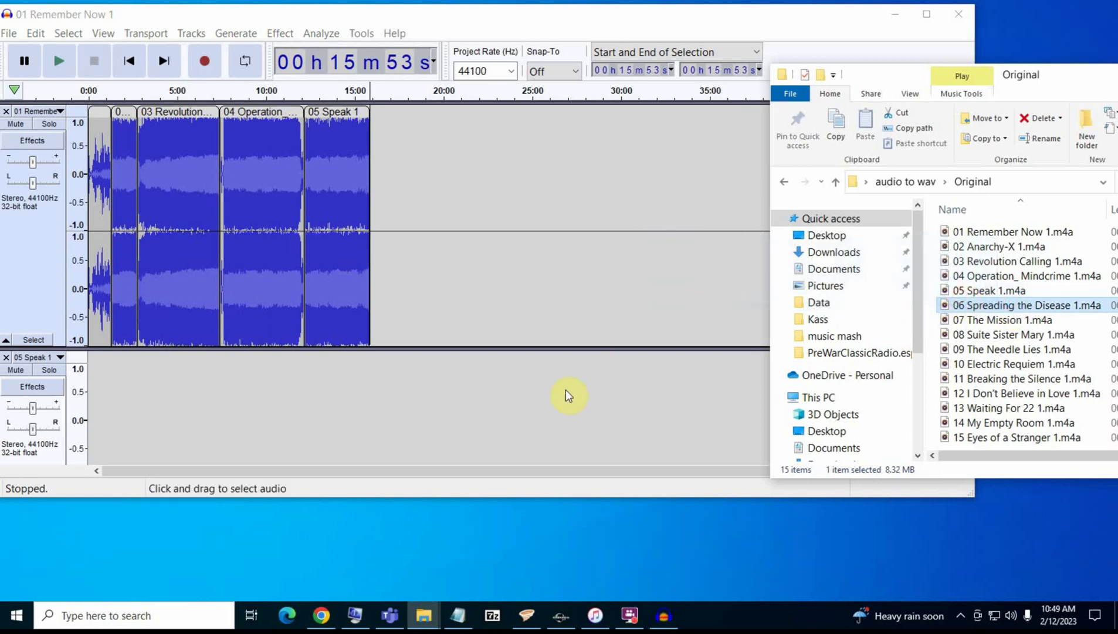
click(5, 356)
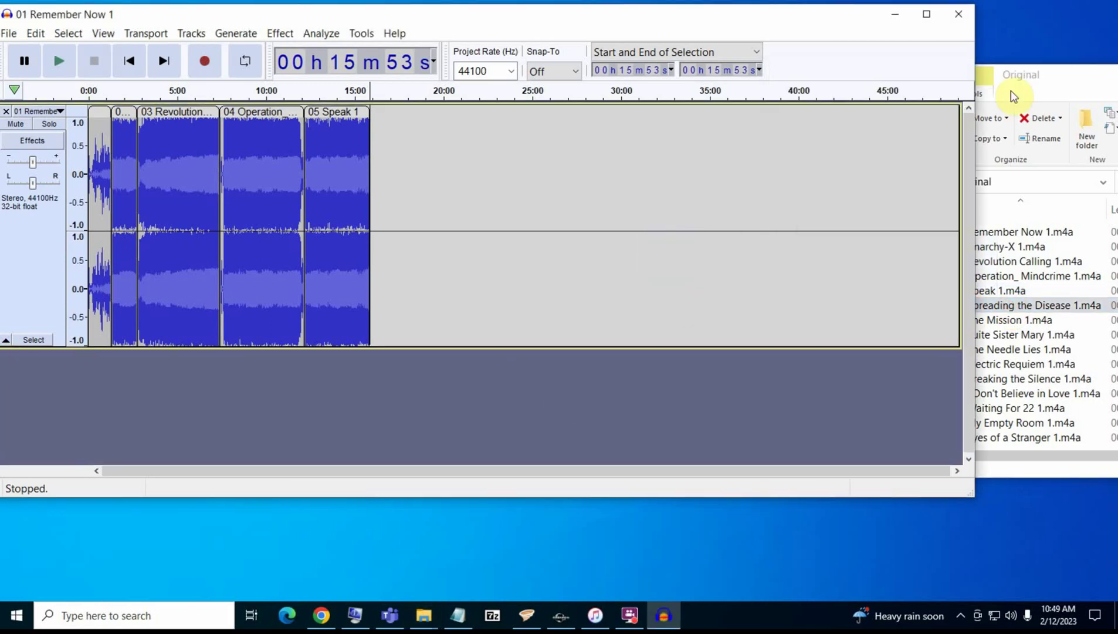
click(1049, 88)
drag(1002, 311, 626, 373)
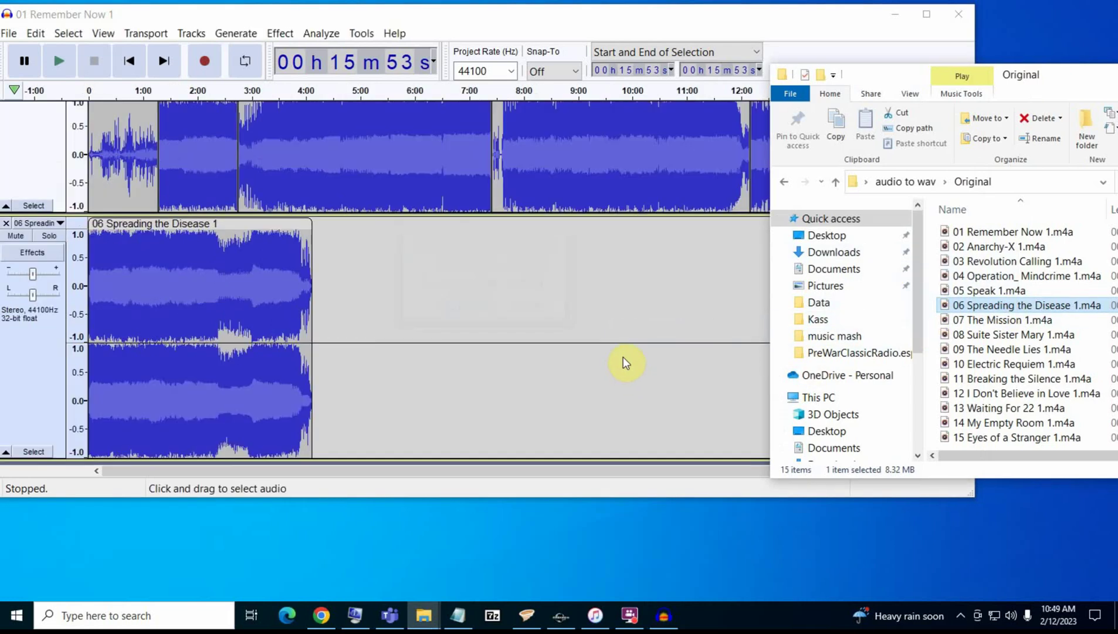
- Place Spreading the Disease after Speak, remove its empty track, and confirm the 20:00 end
click(587, 305)
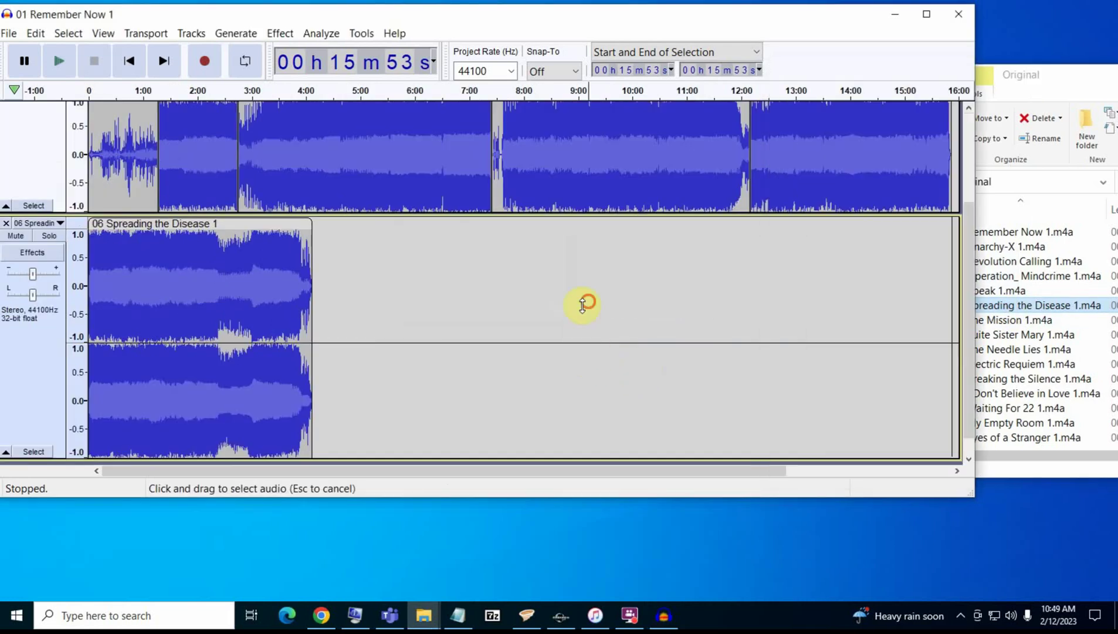
key(ctrl+3)
key(ctrl+3)
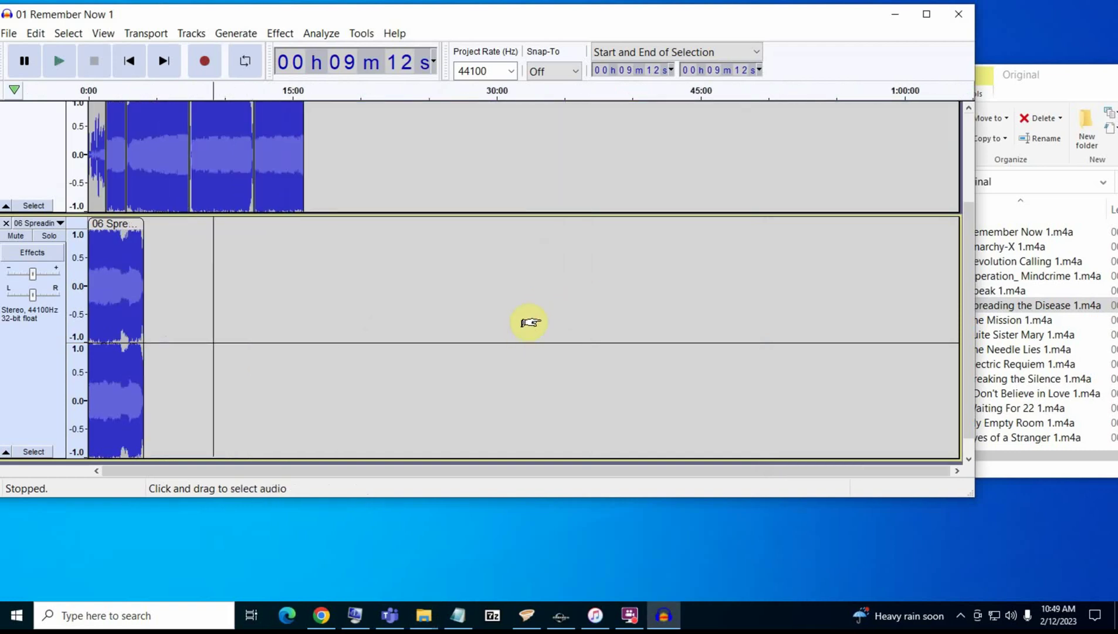
scroll(522, 299, up, 3)
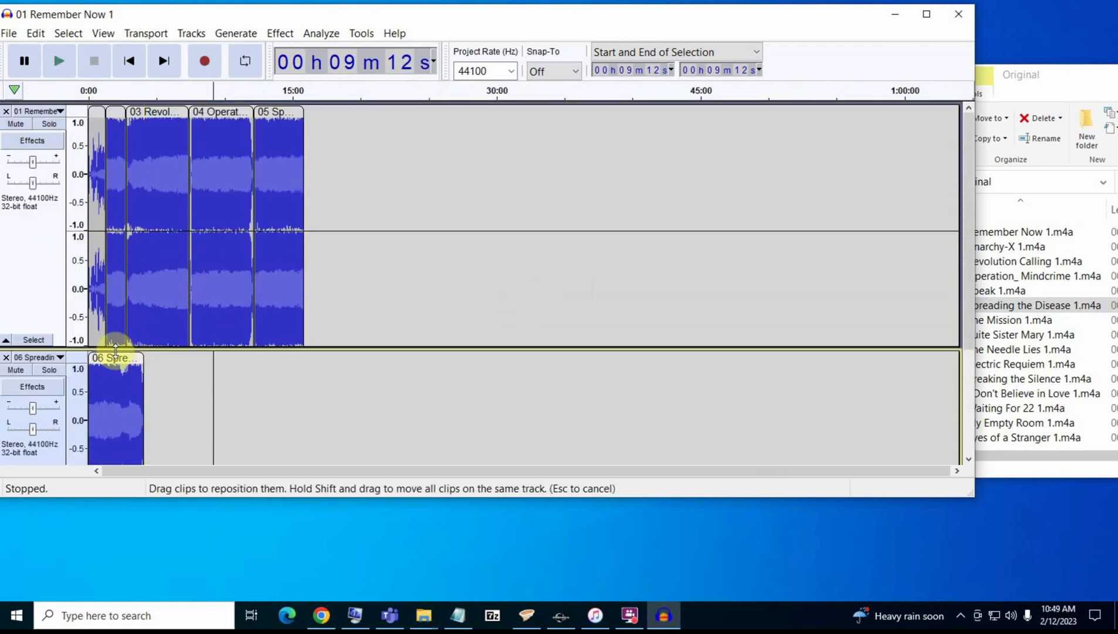
drag(115, 351, 335, 160)
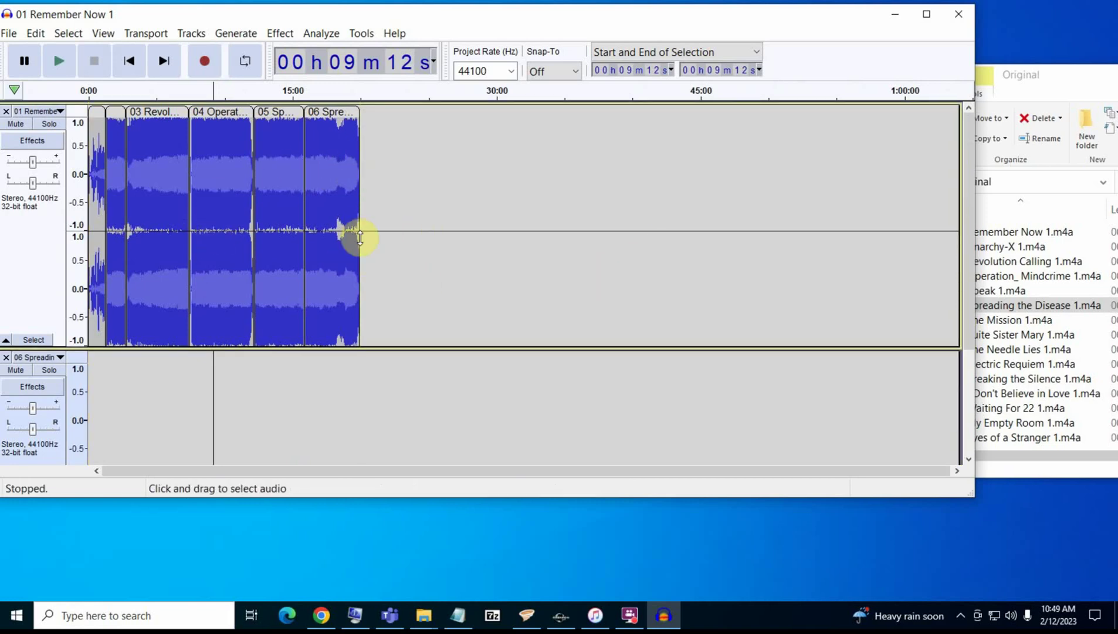
click(5, 357)
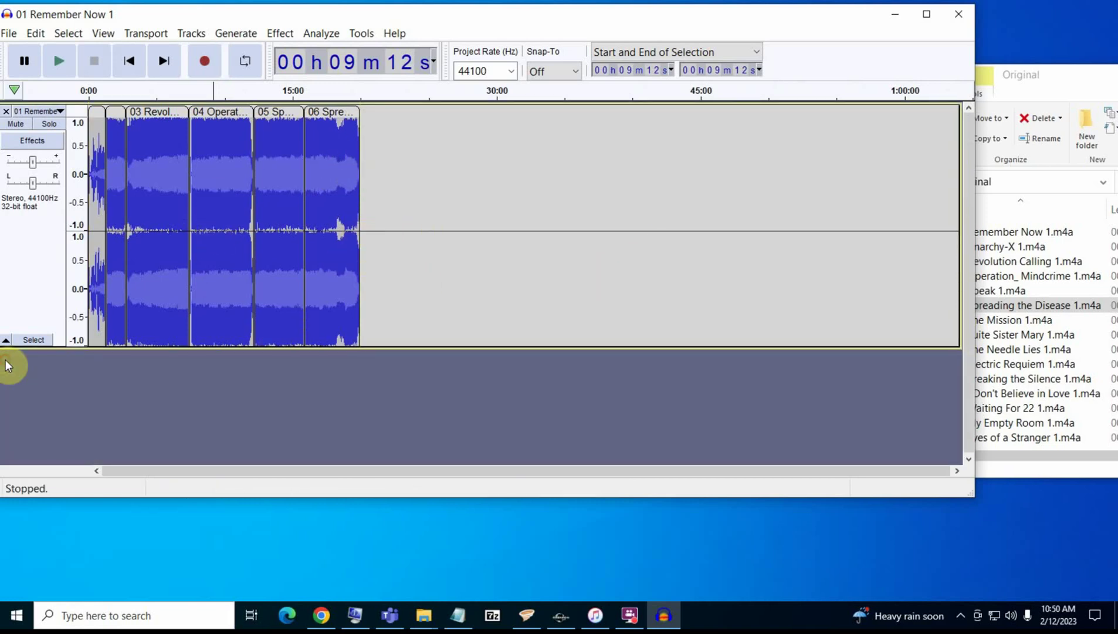
click(361, 199)
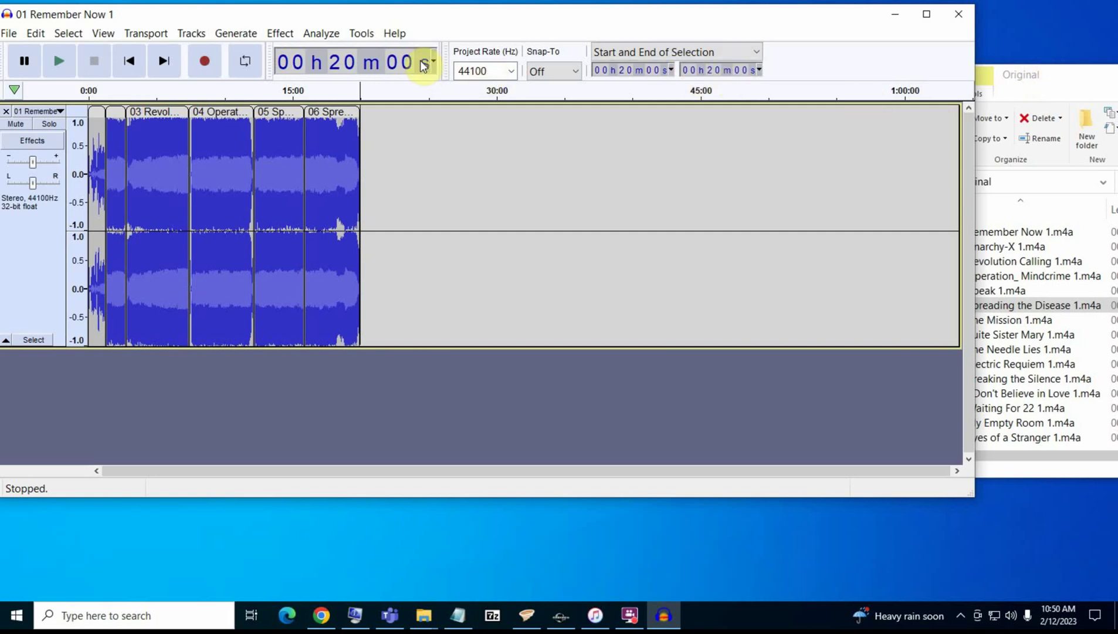
- Close the album File Explorer window with Alt+F4
click(1079, 75)
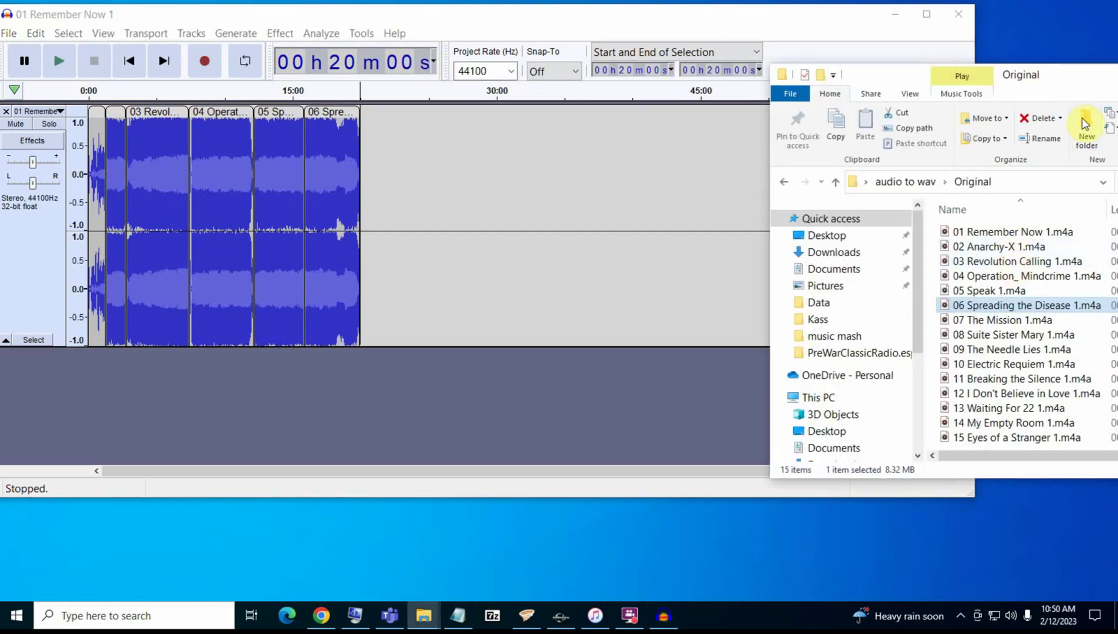
drag(1104, 79, 1042, 155)
key(alt+F4)
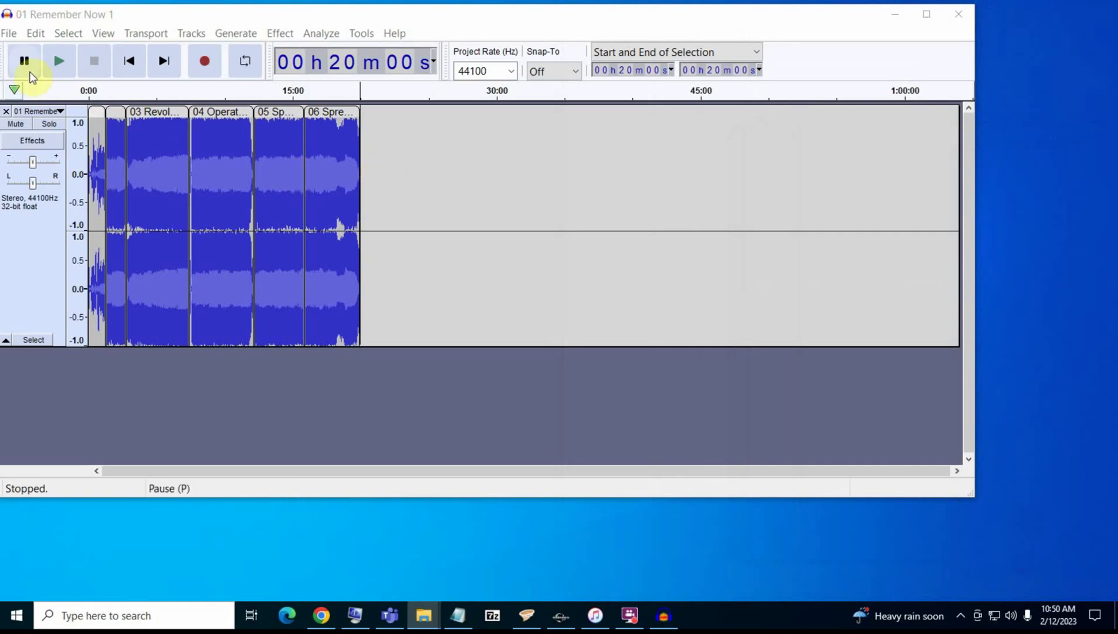
- Start a WAV export targeting the Desktop > audio to wav > .wav folder
click(9, 36)
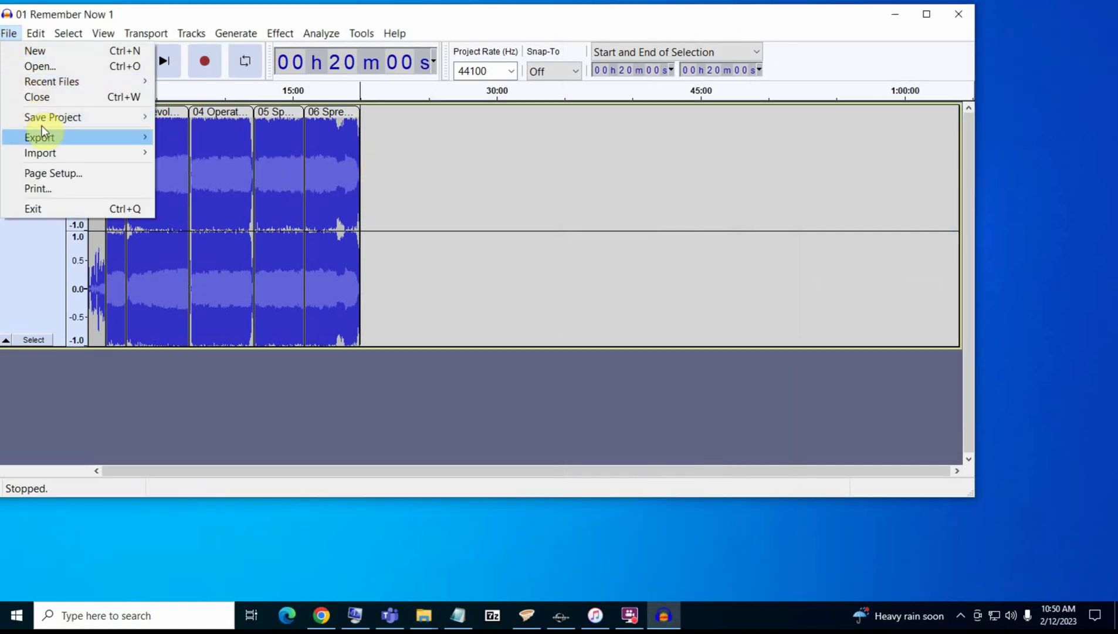
mouse_move(42, 134)
click(305, 155)
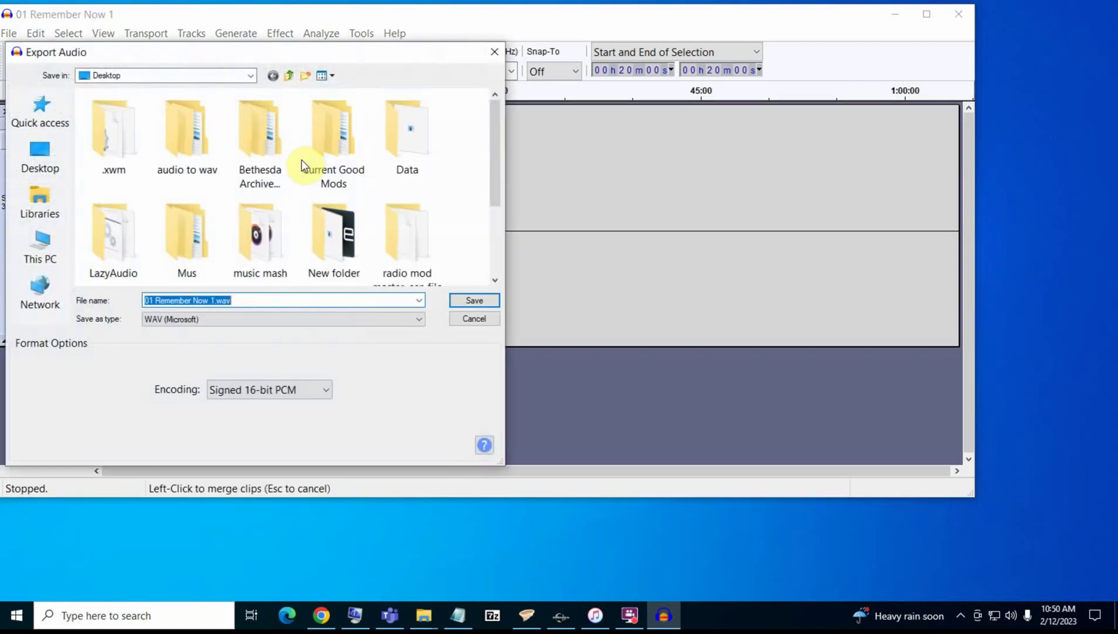
click(39, 161)
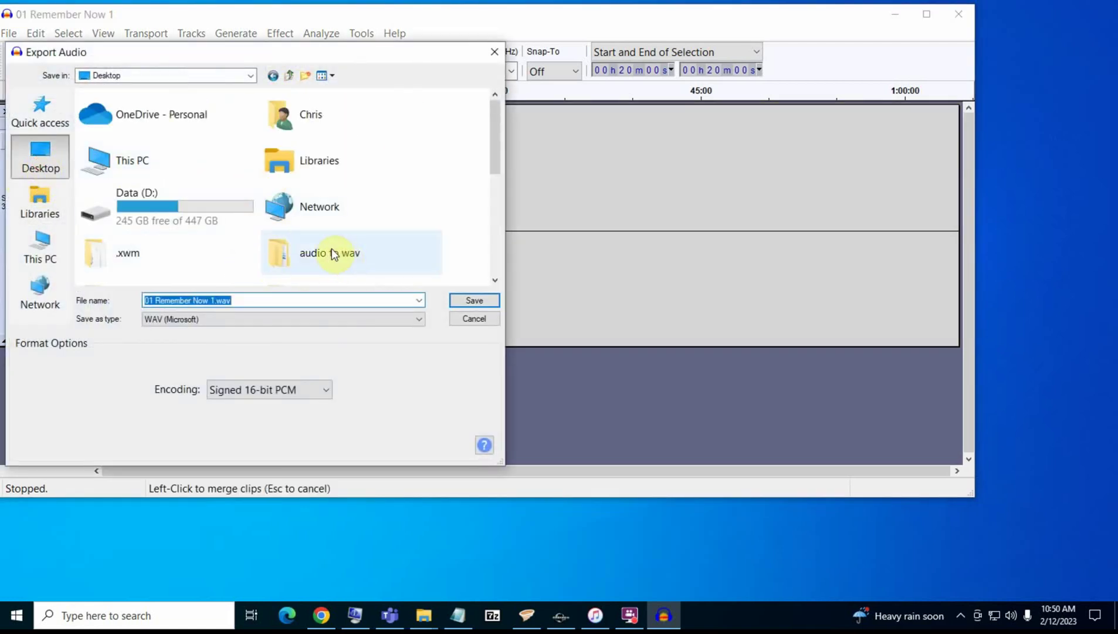
scroll(334, 245, down, 2)
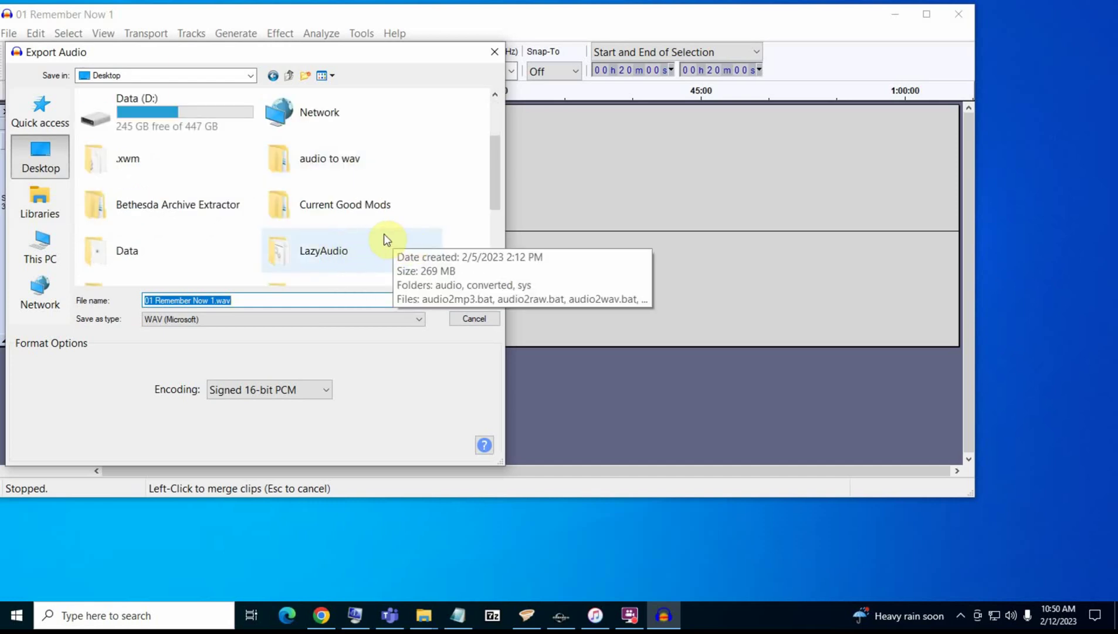
scroll(354, 230, down, 3)
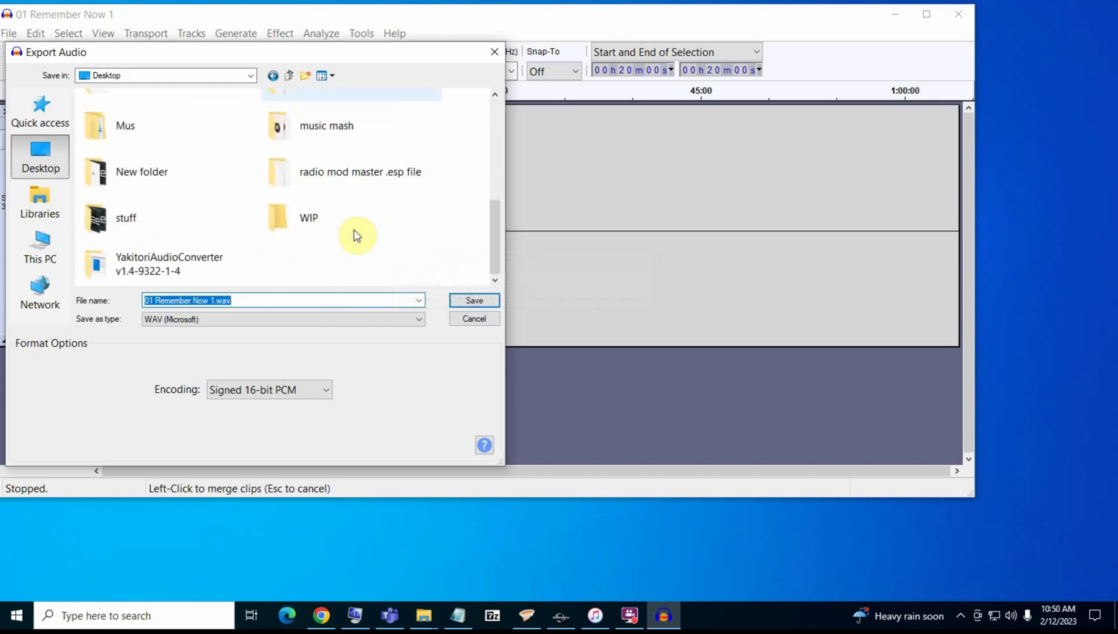
double_click(303, 211)
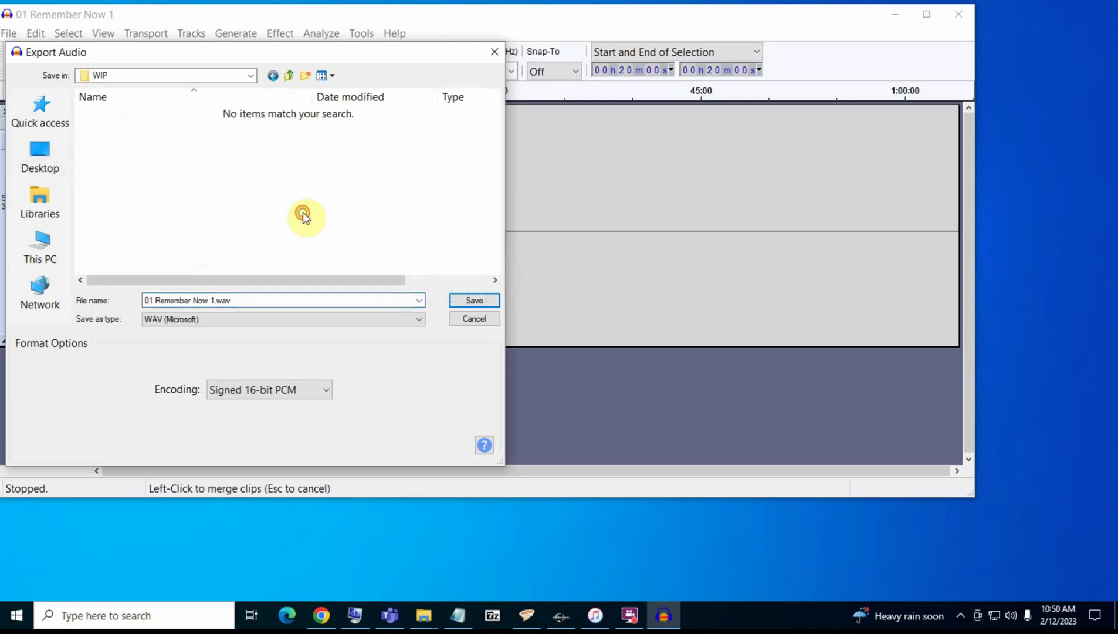
click(288, 75)
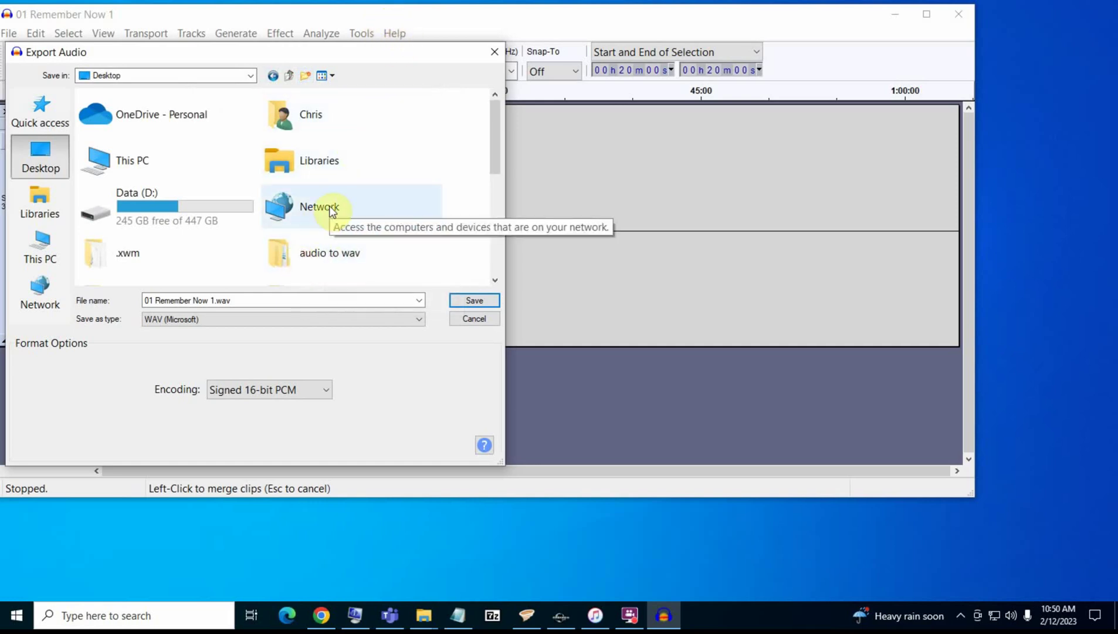
double_click(309, 256)
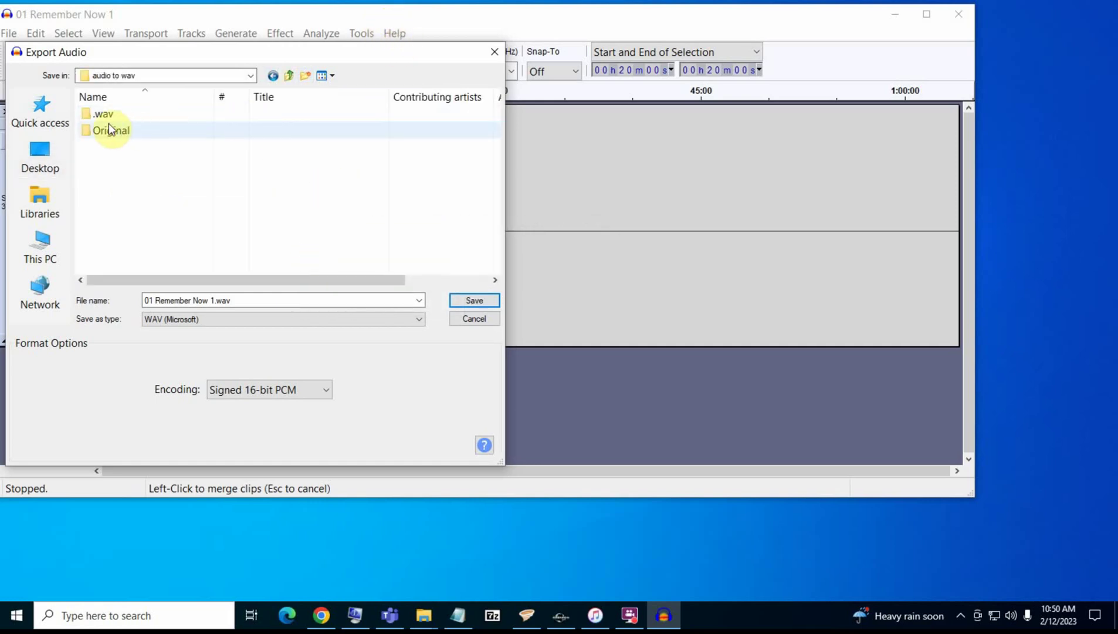
double_click(96, 118)
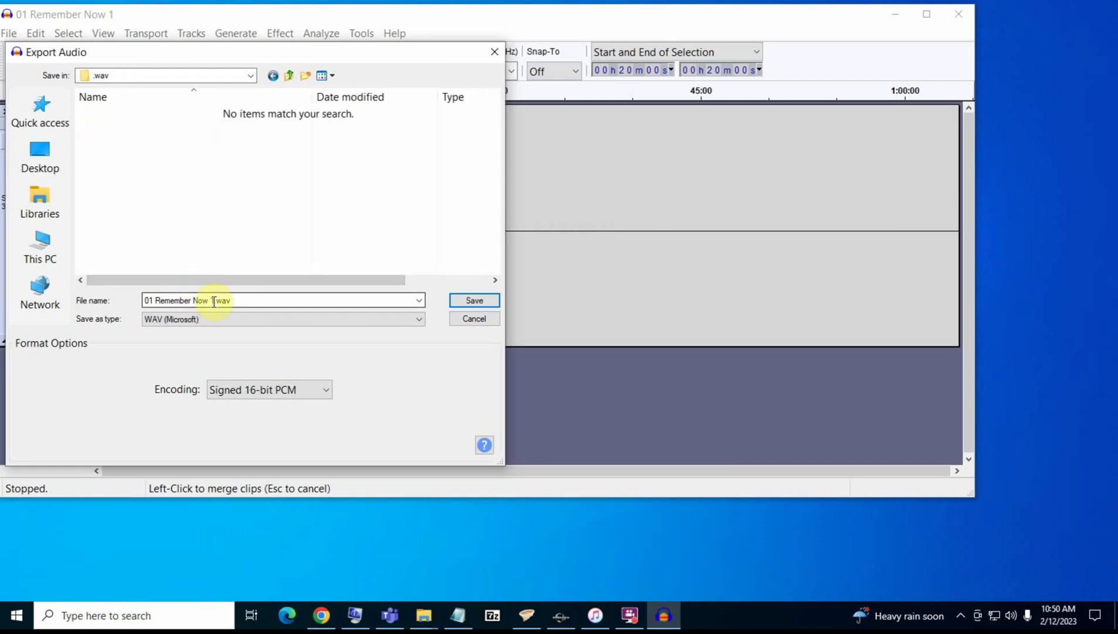
- Rename the export file to 00PWC01.wav
key(ctrl+a)
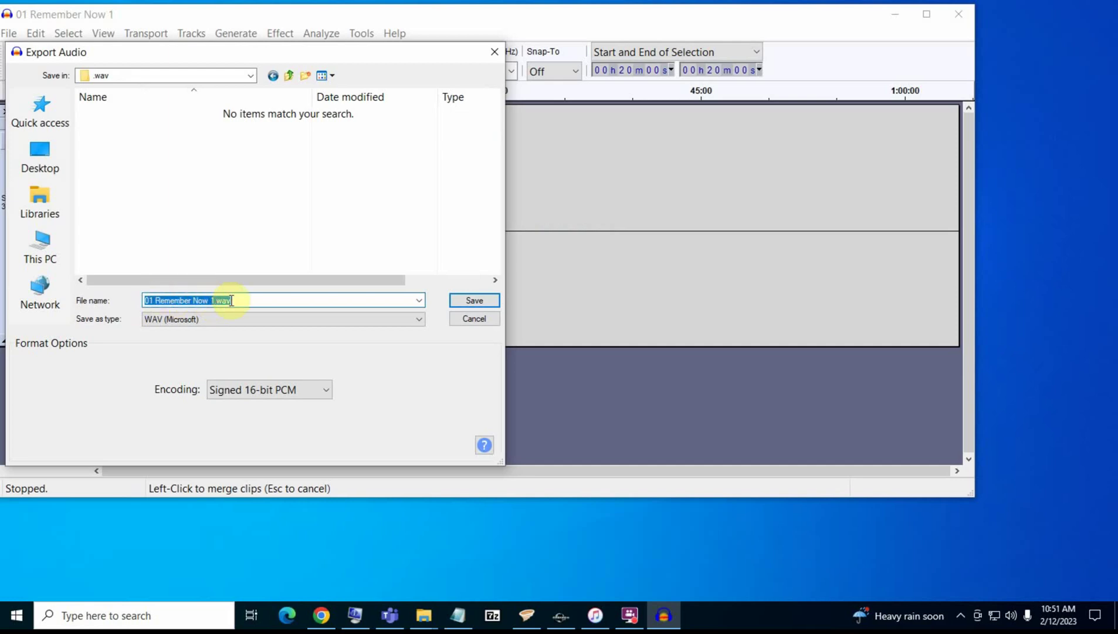
click(211, 302)
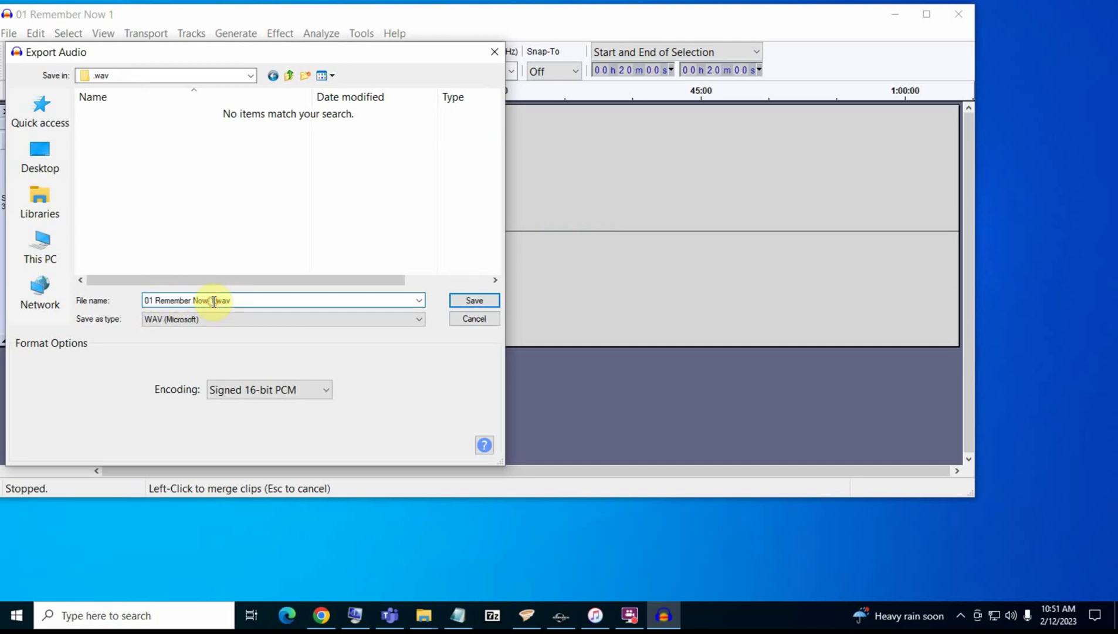
key(shift+Home)
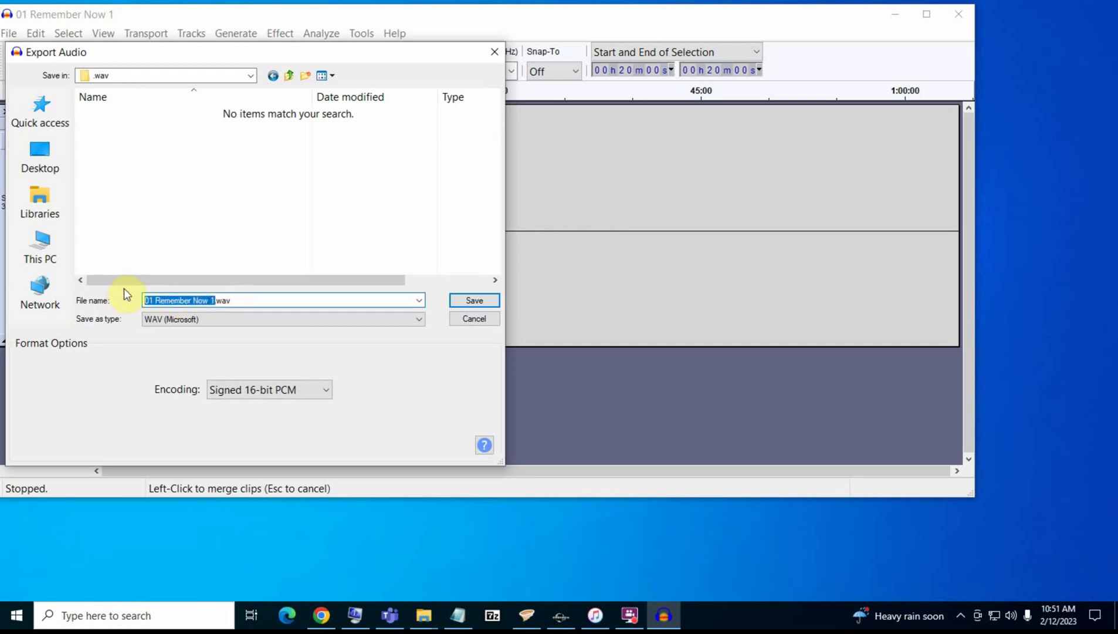
text(00PWC01)
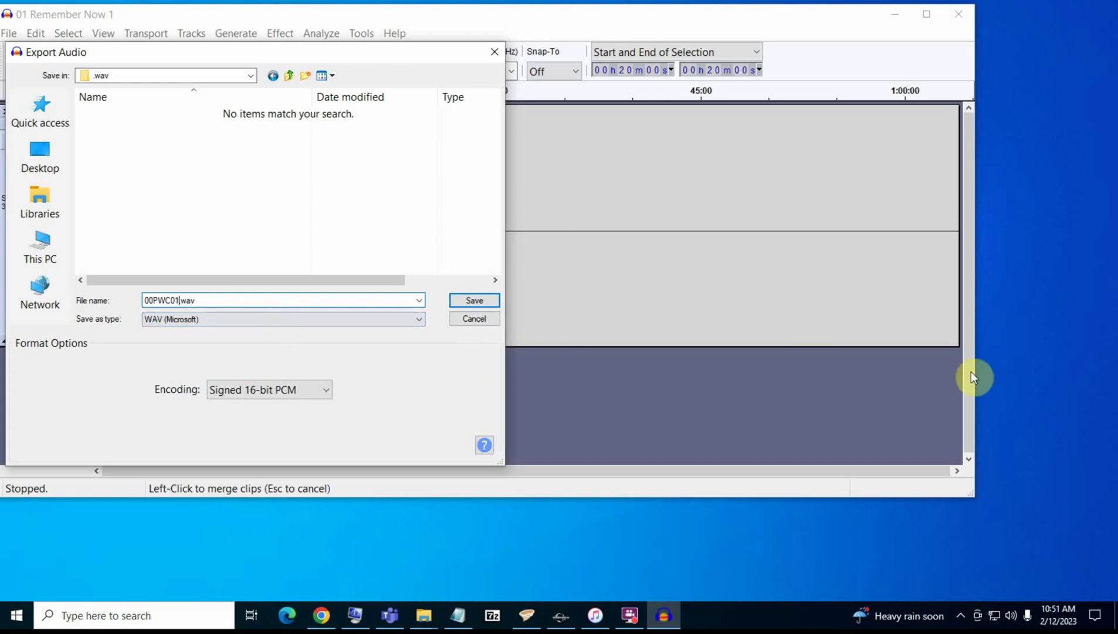
click(2, 5)
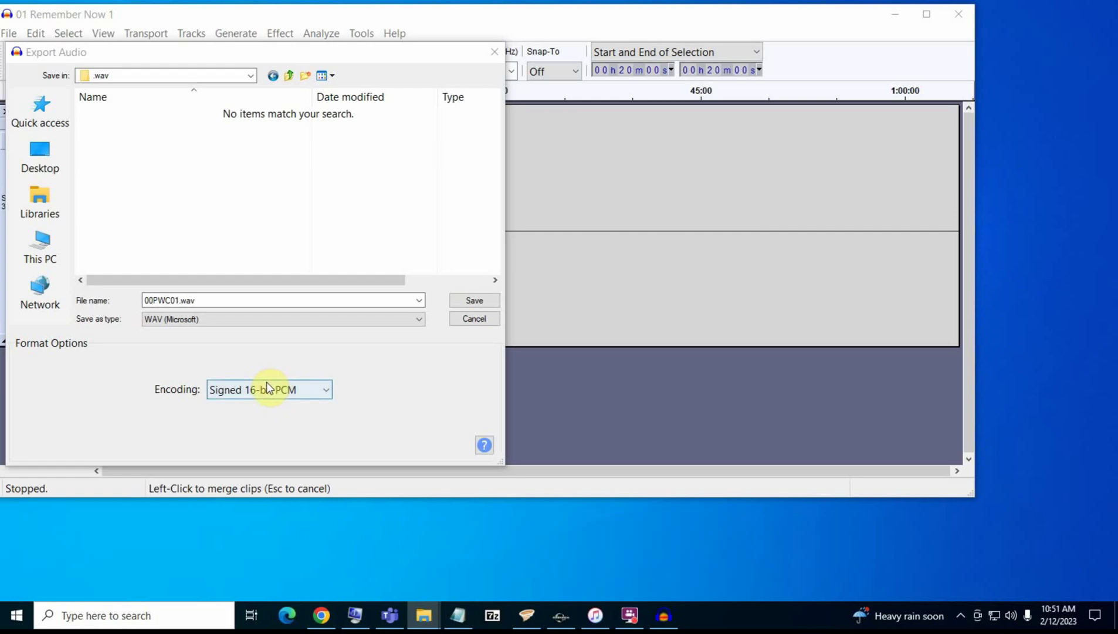
click(321, 389)
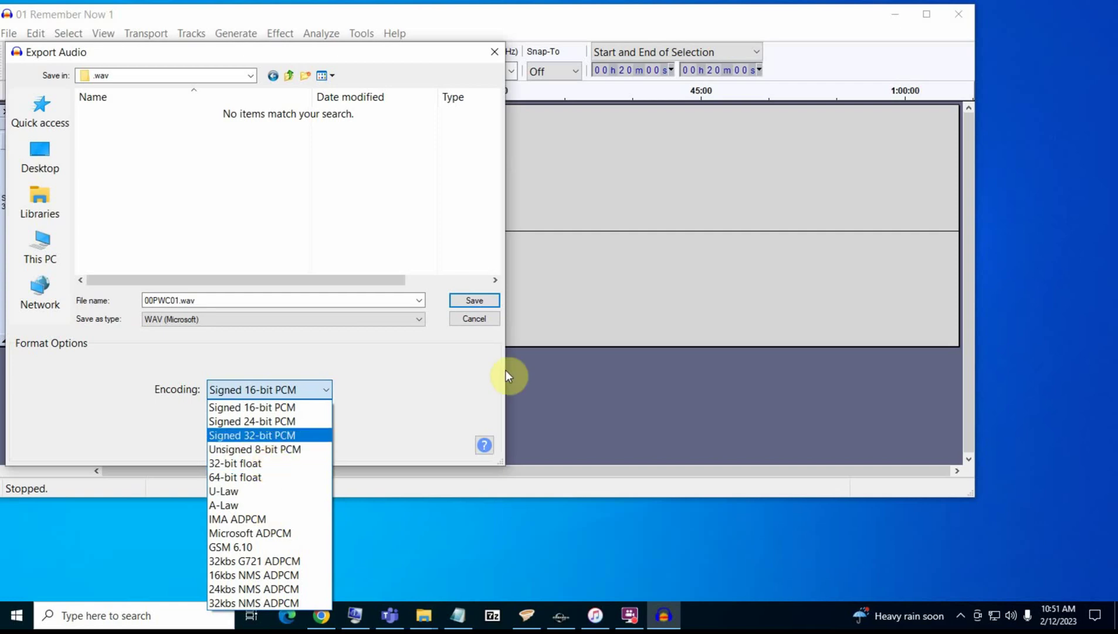
click(462, 370)
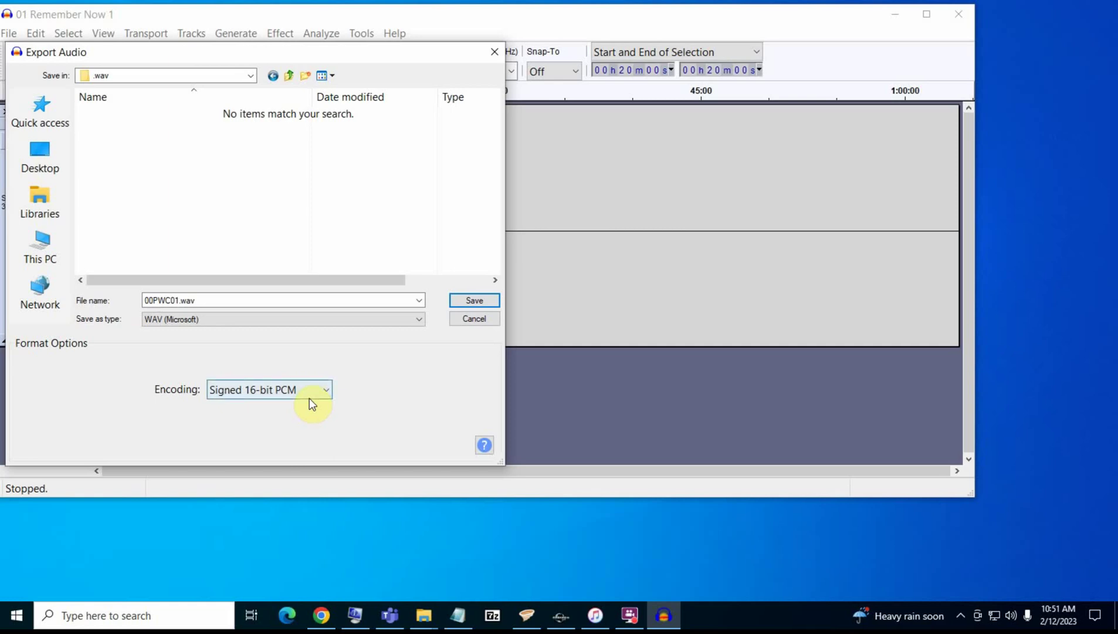
- Save the export as 00PWC01.wav after clearing all tags in Edit Metadata Tags
click(468, 302)
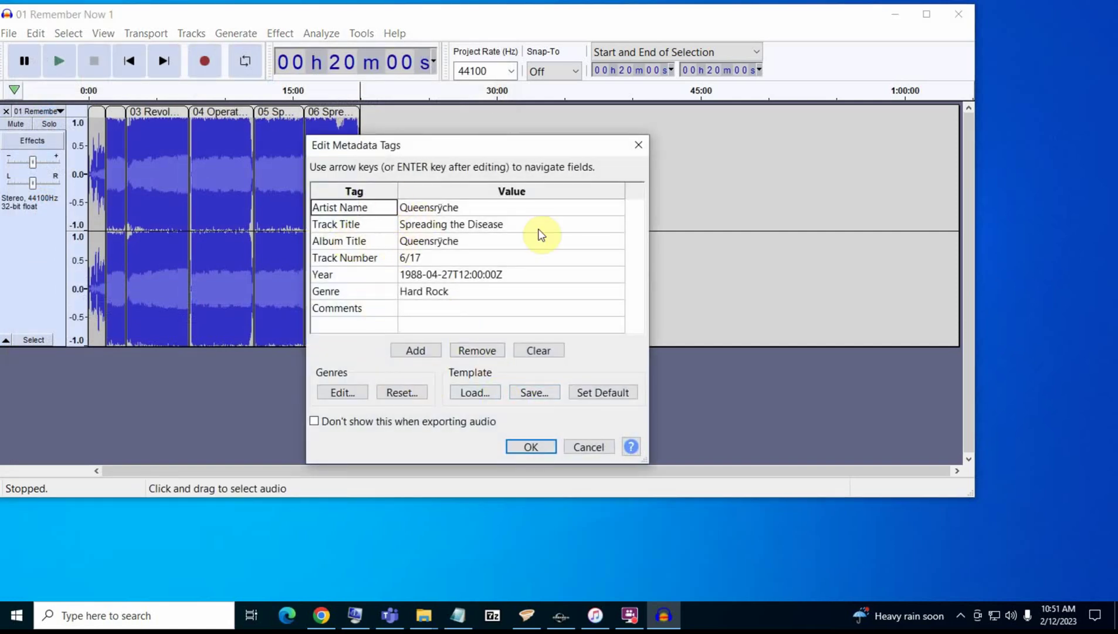
click(538, 350)
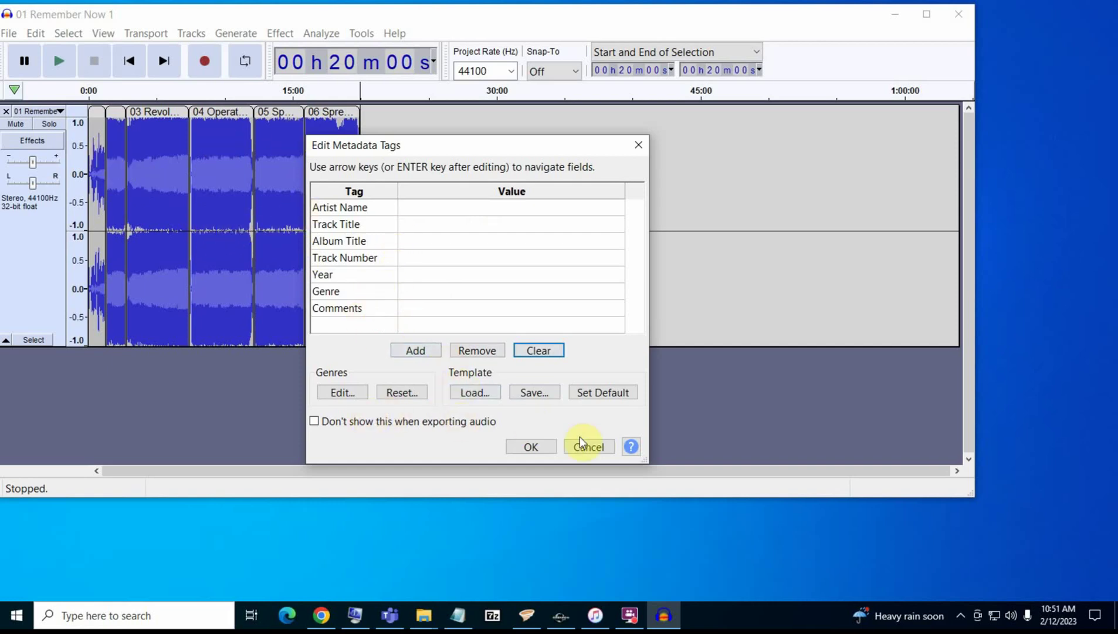
click(531, 448)
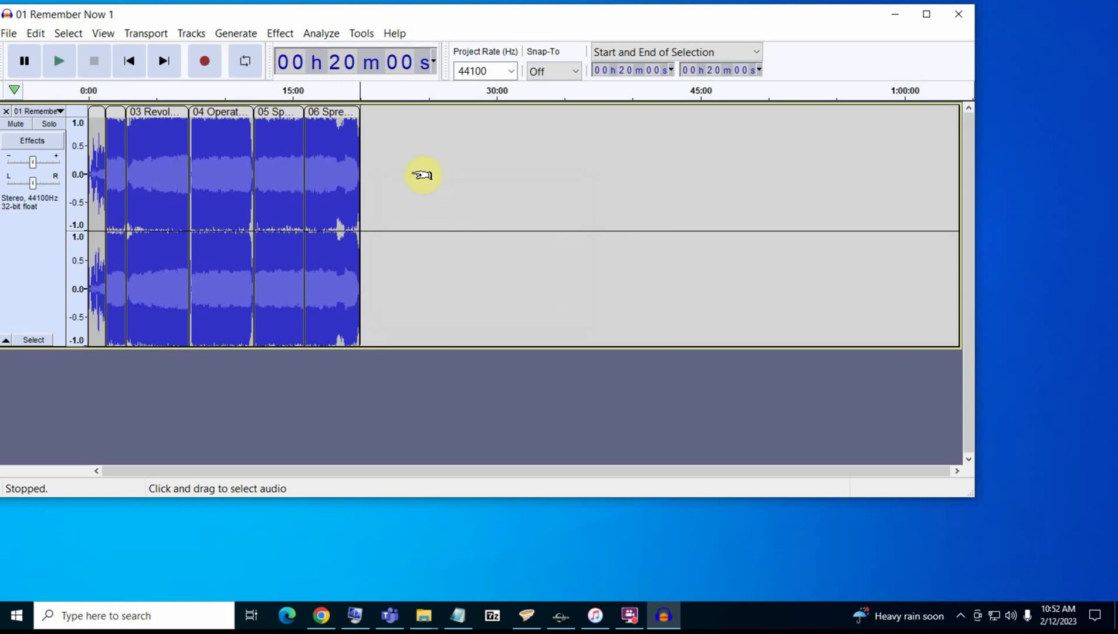
- Delete the 0:00–24:21 audio from the track and import 07 The Mission 1.m4a
drag(421, 175, 68, 174)
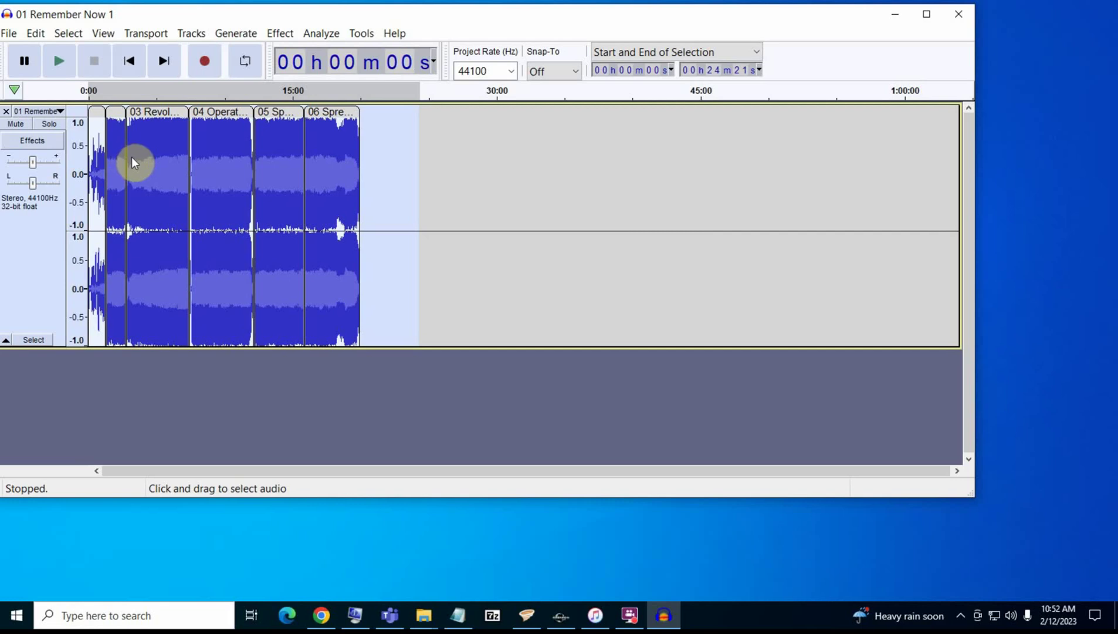
key(Delete)
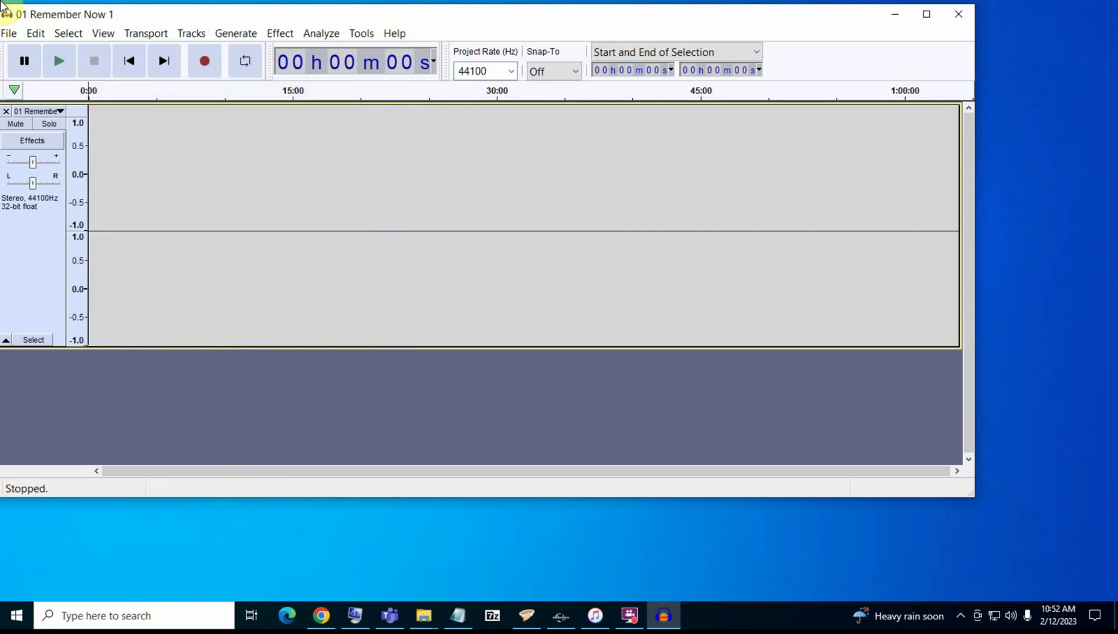
drag(3, 6, 390, 207)
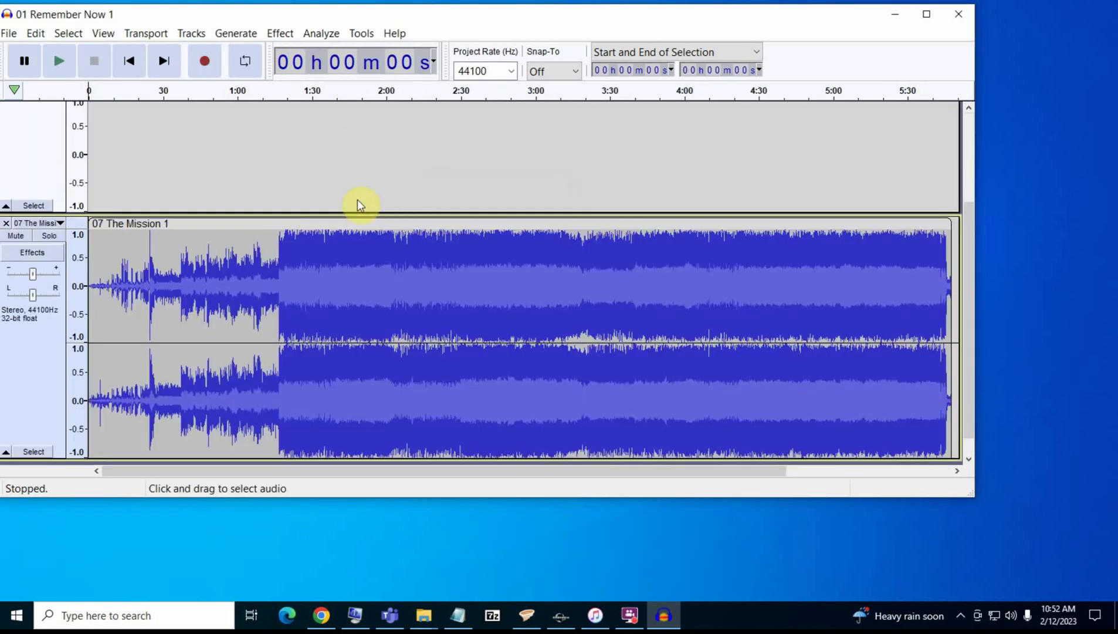
- Close the emptied 01 Remember Now track and import 08 Suite Sister Mary and The Needle Lies
scroll(329, 208, up, 3)
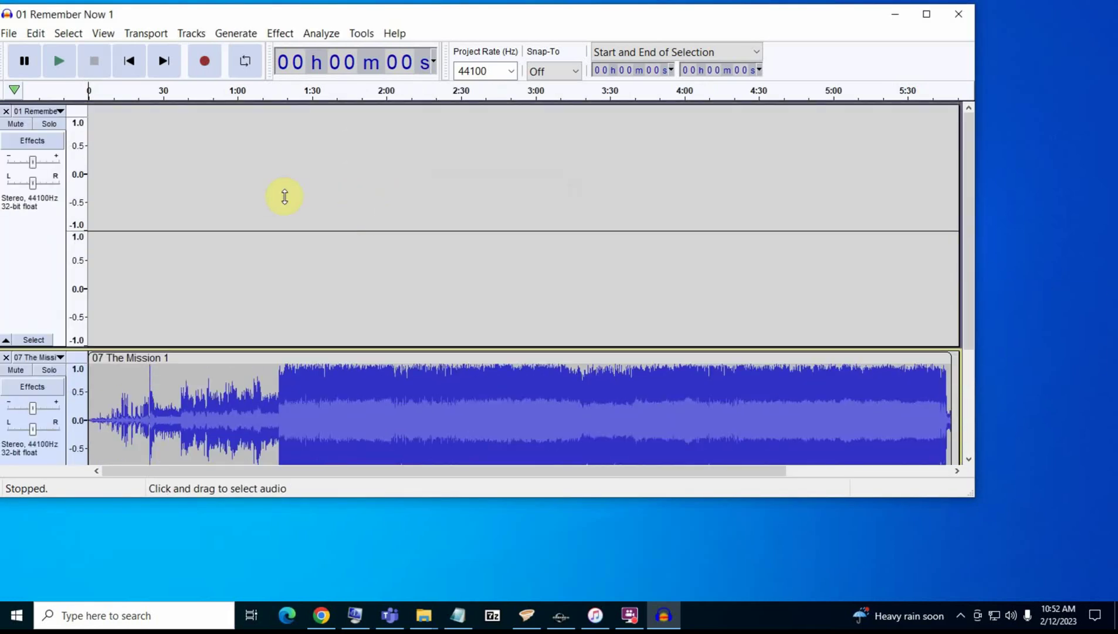
click(6, 112)
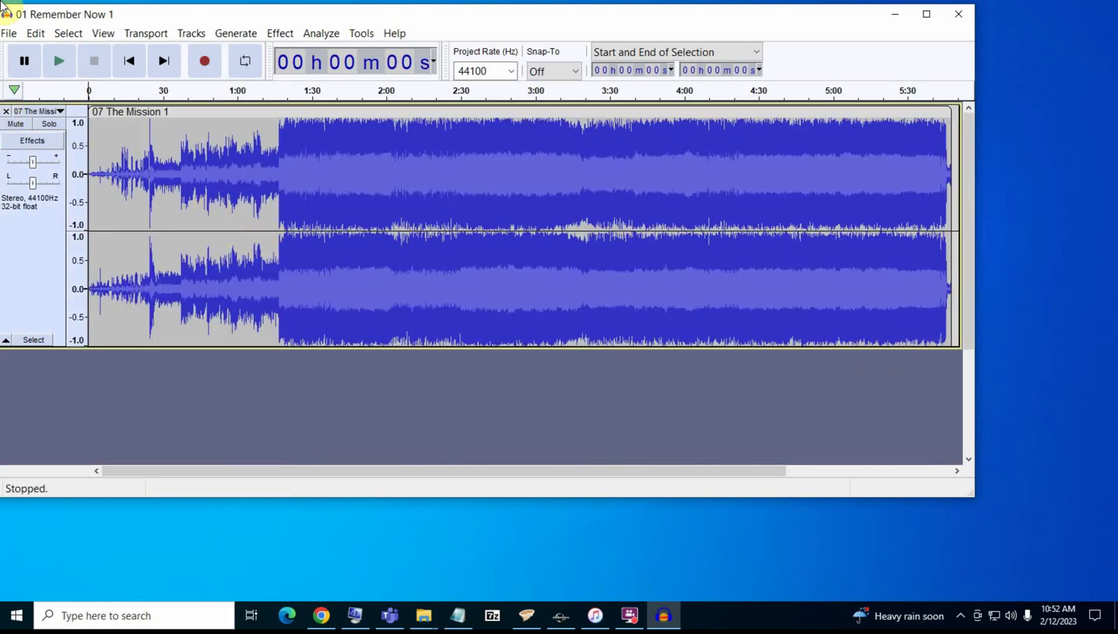
drag(1099, 434, 821, 433)
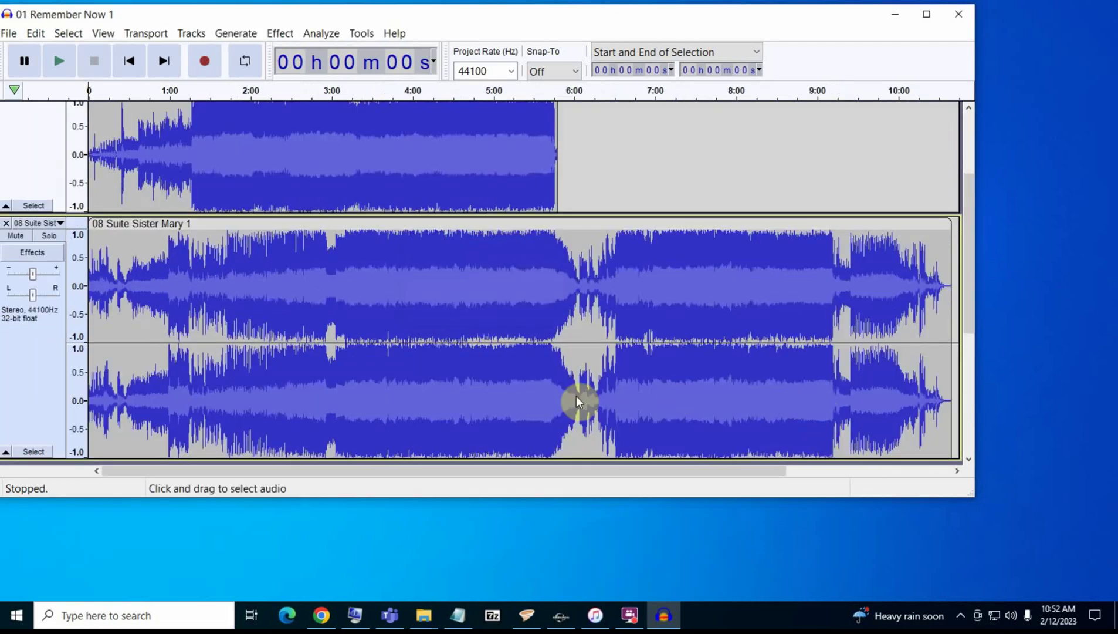
scroll(732, 336, down, 3)
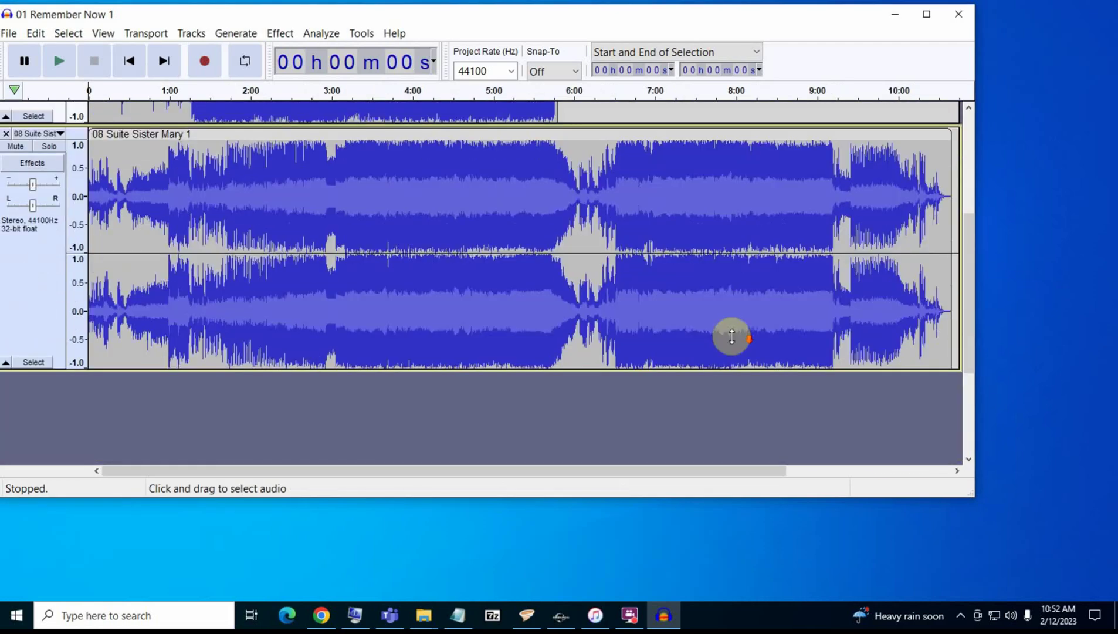
scroll(732, 336, down, 4)
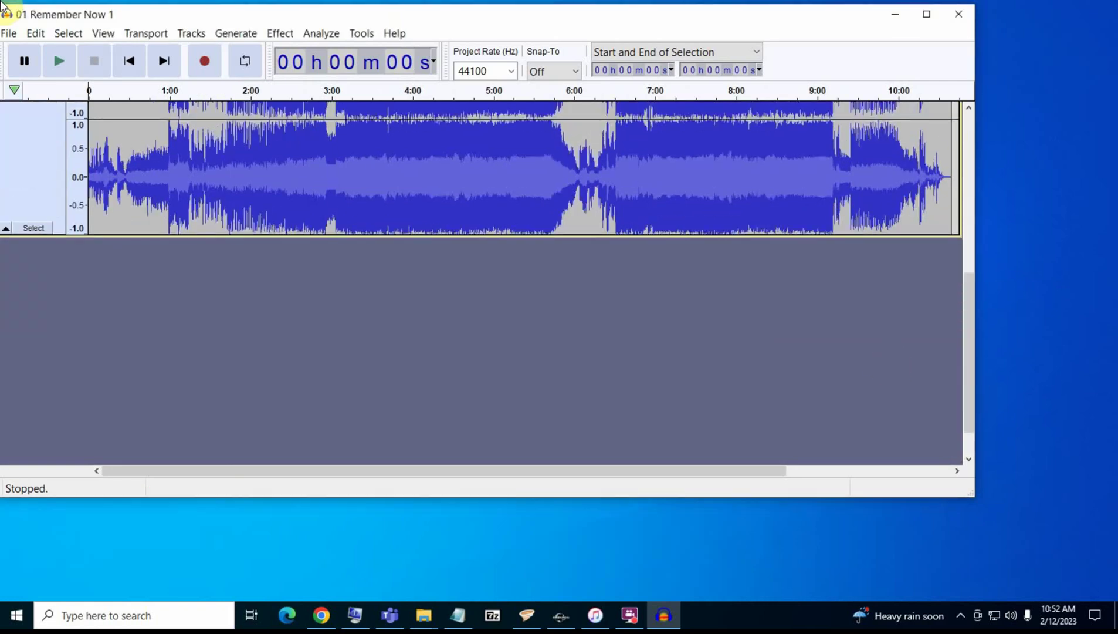
drag(2, 7, 760, 396)
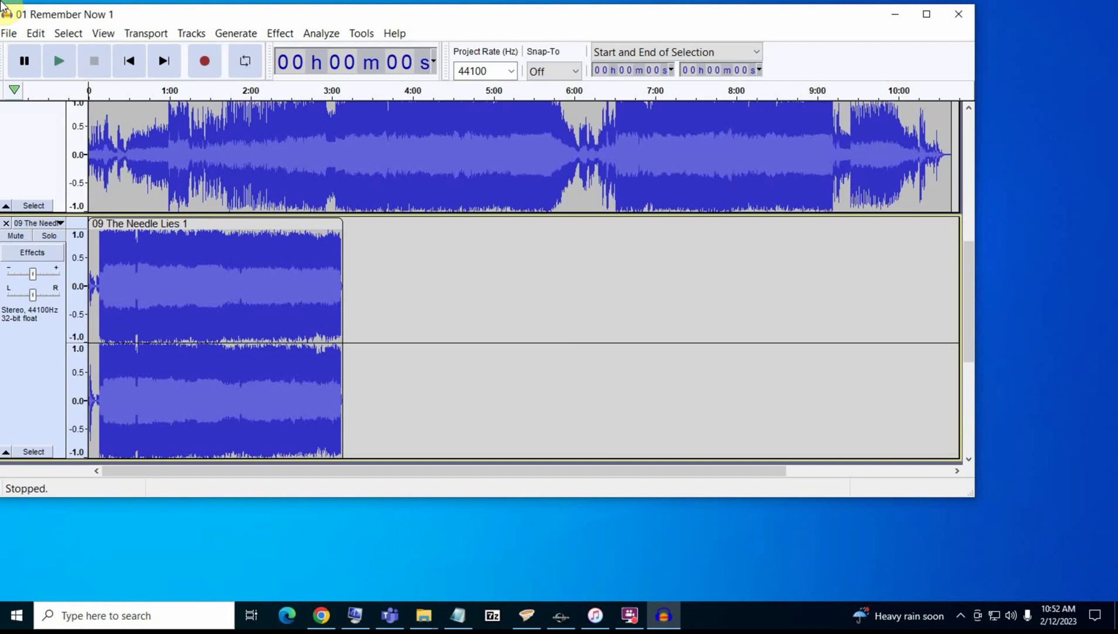
- Import 10 Electric Requiem 1 from File Explorer as a new track
click(2, 4)
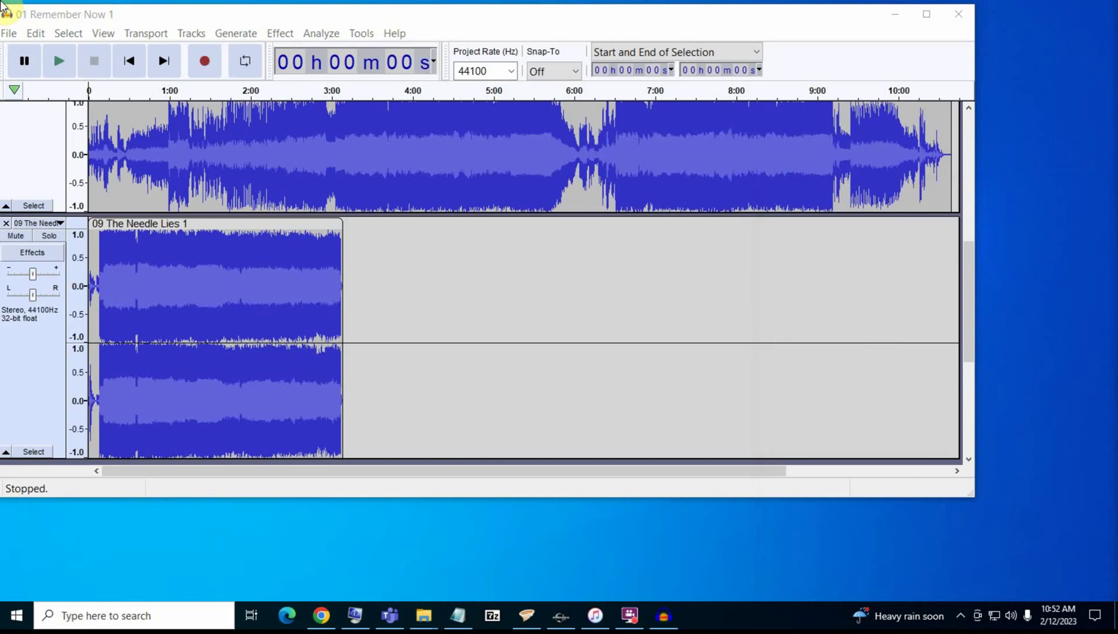
key(alt+Tab)
drag(1109, 173, 973, 56)
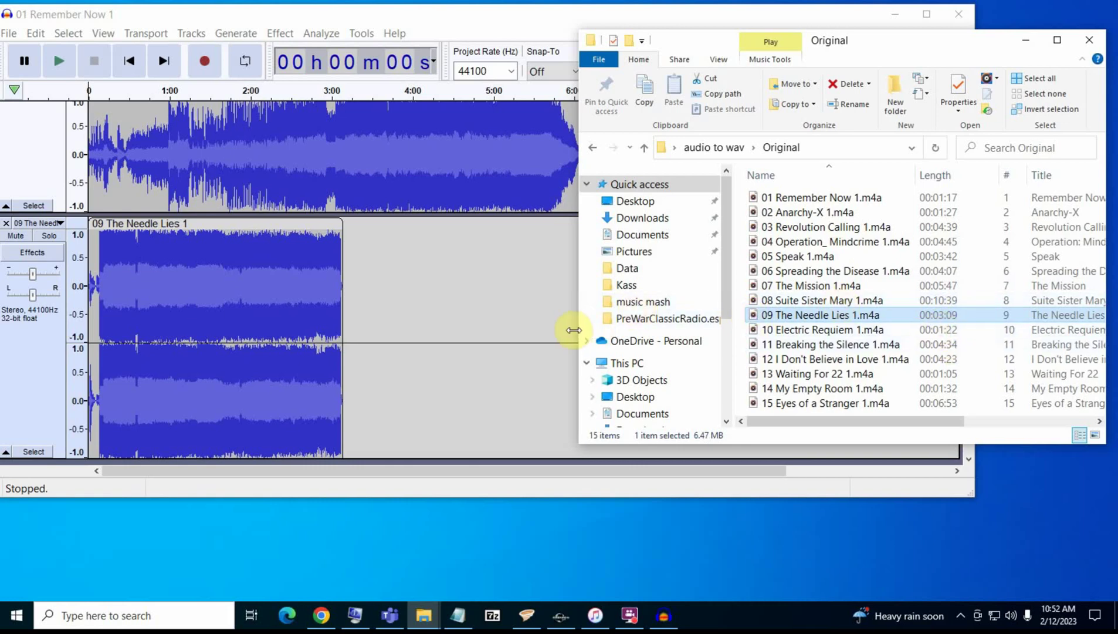
scroll(462, 315, down, 3)
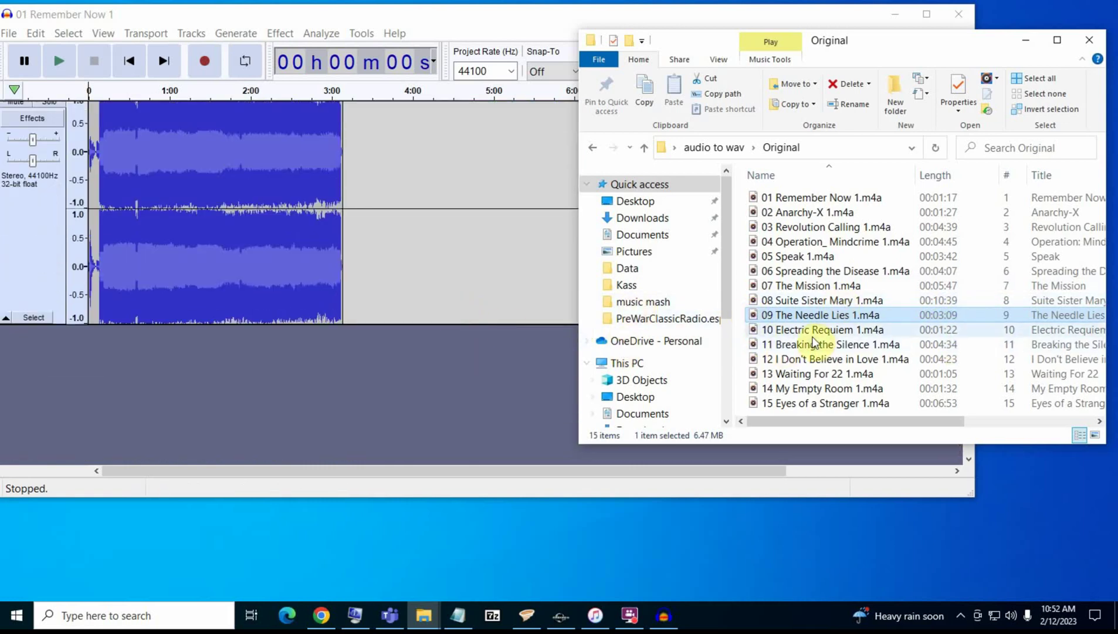
drag(820, 335, 352, 396)
drag(883, 44, 805, 542)
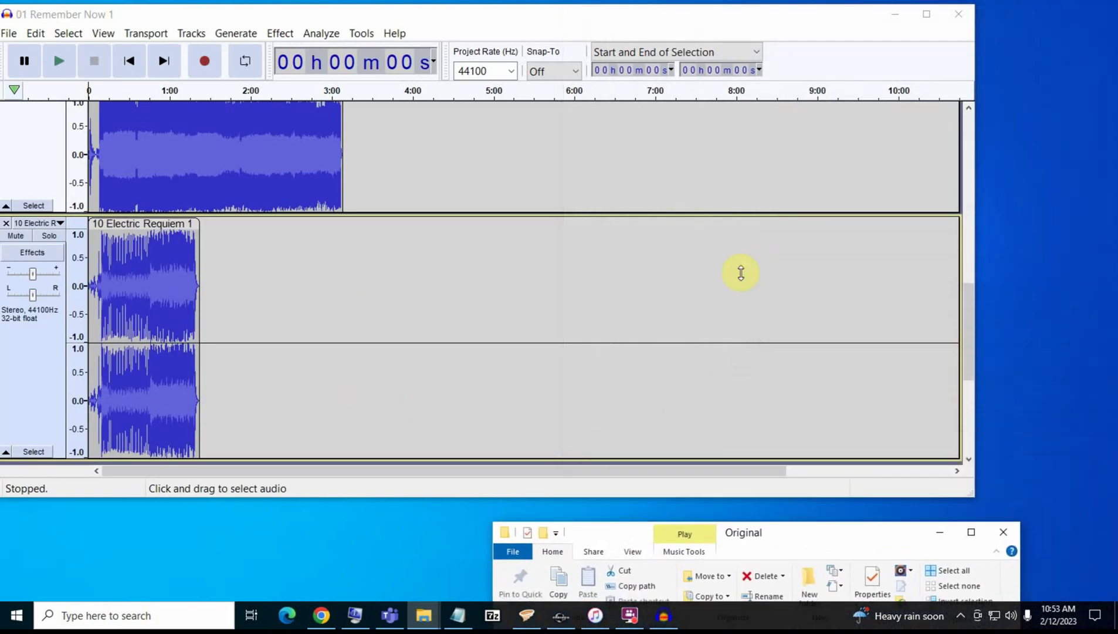
scroll(736, 276, up, 10)
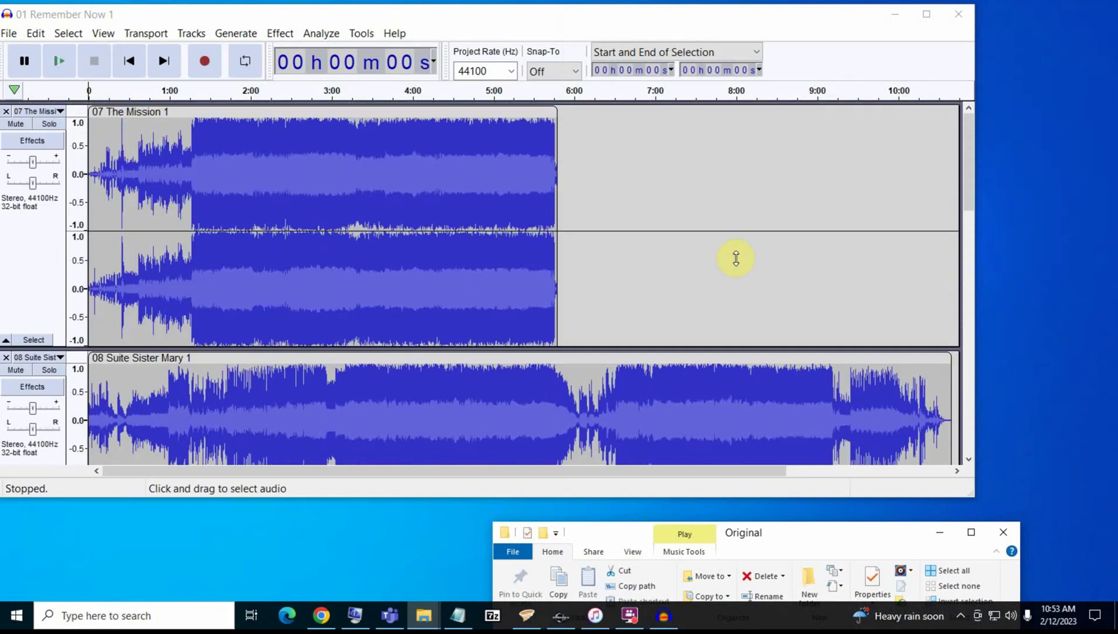
- Move Suite Sister Mary onto the first track after The Mission and remove its empty track
click(732, 163)
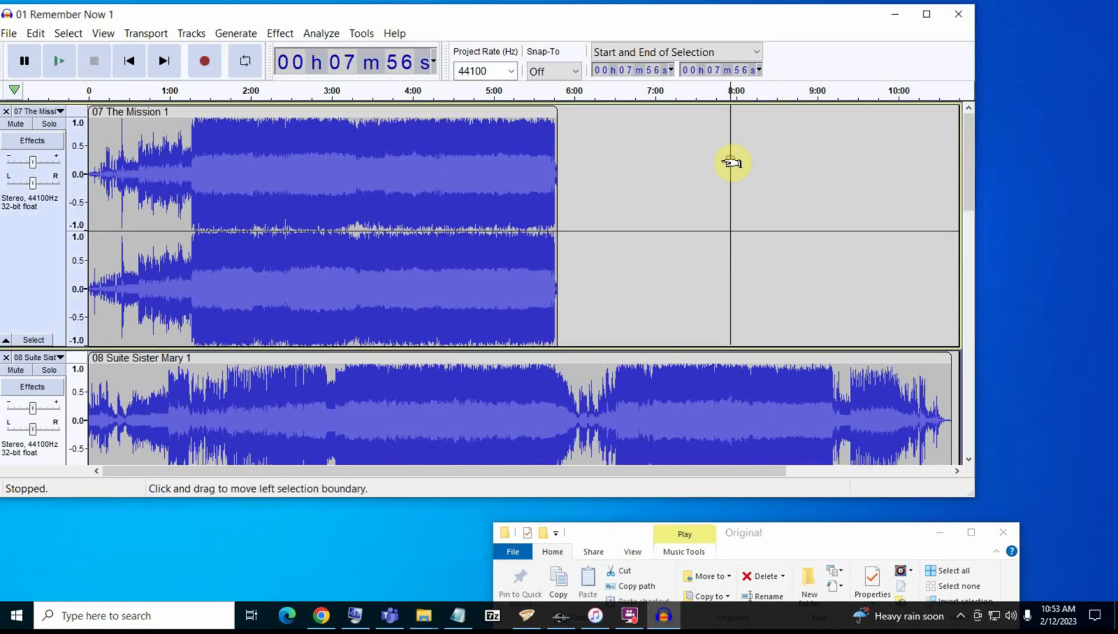
key(ctrl+3)
key(ctrl+3)
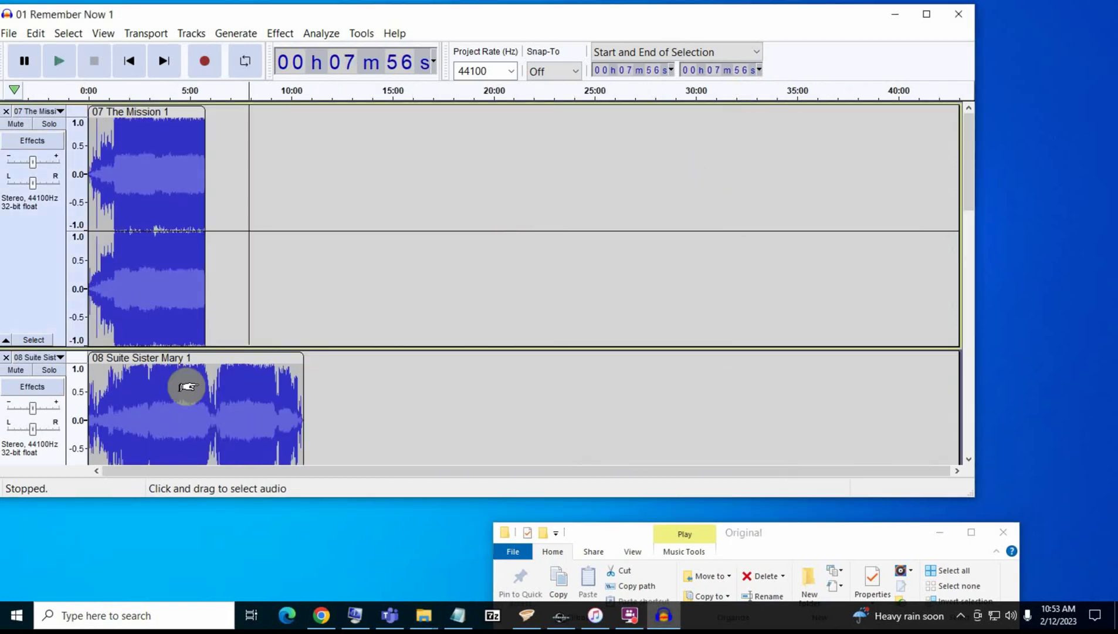
drag(199, 365, 309, 274)
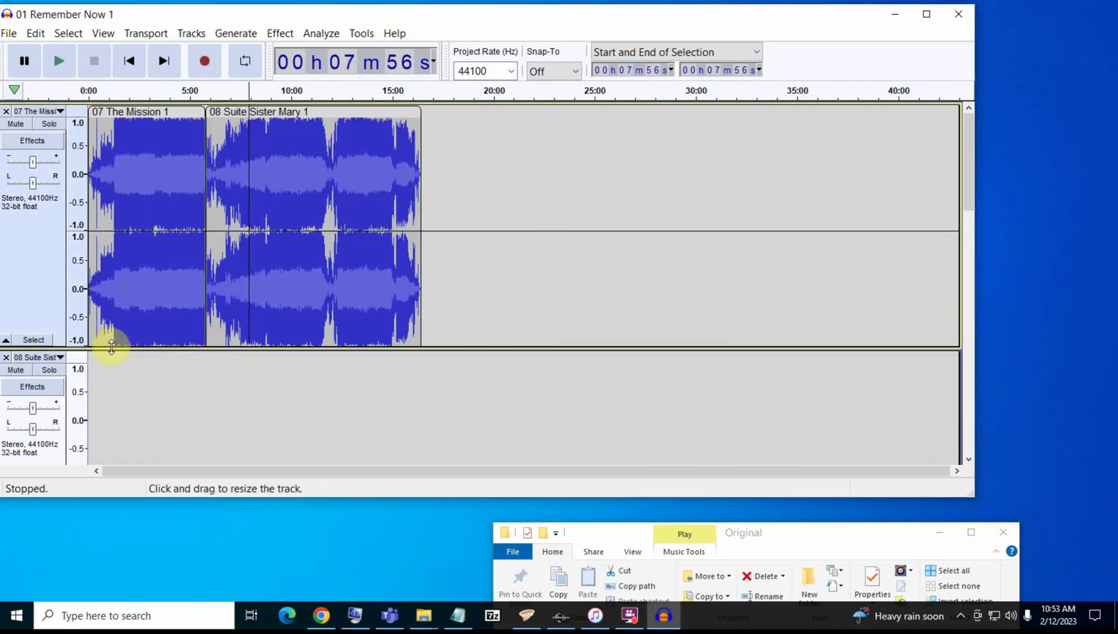
click(5, 359)
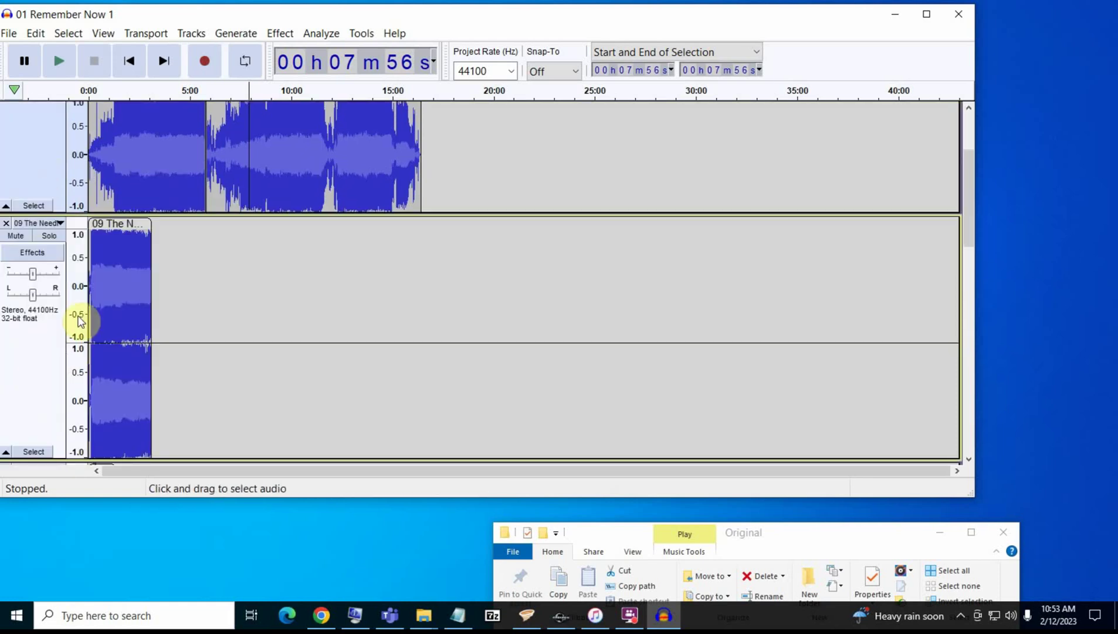
scroll(257, 304, down, 1)
scroll(257, 309, up, 3)
scroll(255, 308, up, 1)
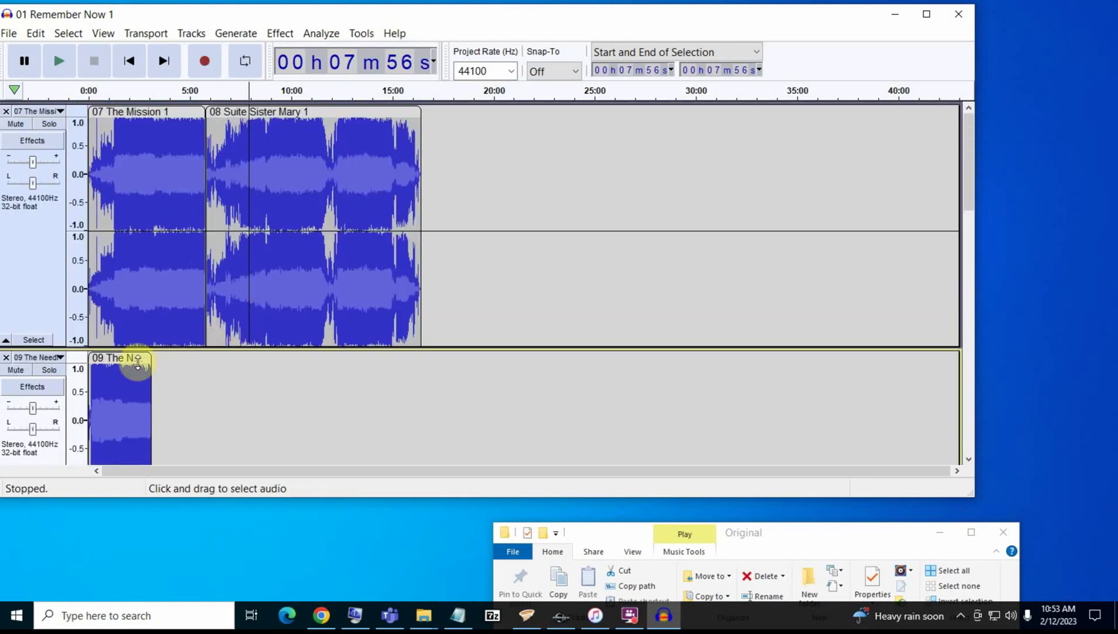
- Append The Needle Lies and Electric Requiem to track 1, ending at 21:13
drag(118, 357, 429, 141)
scroll(115, 358, down, 1)
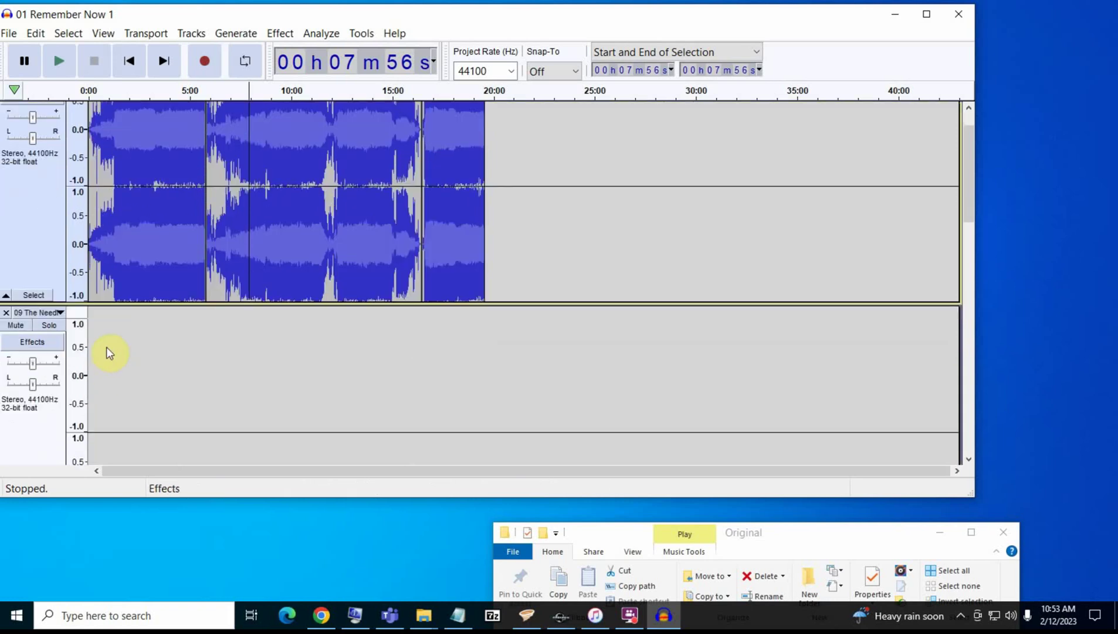
click(7, 314)
drag(100, 224, 462, 46)
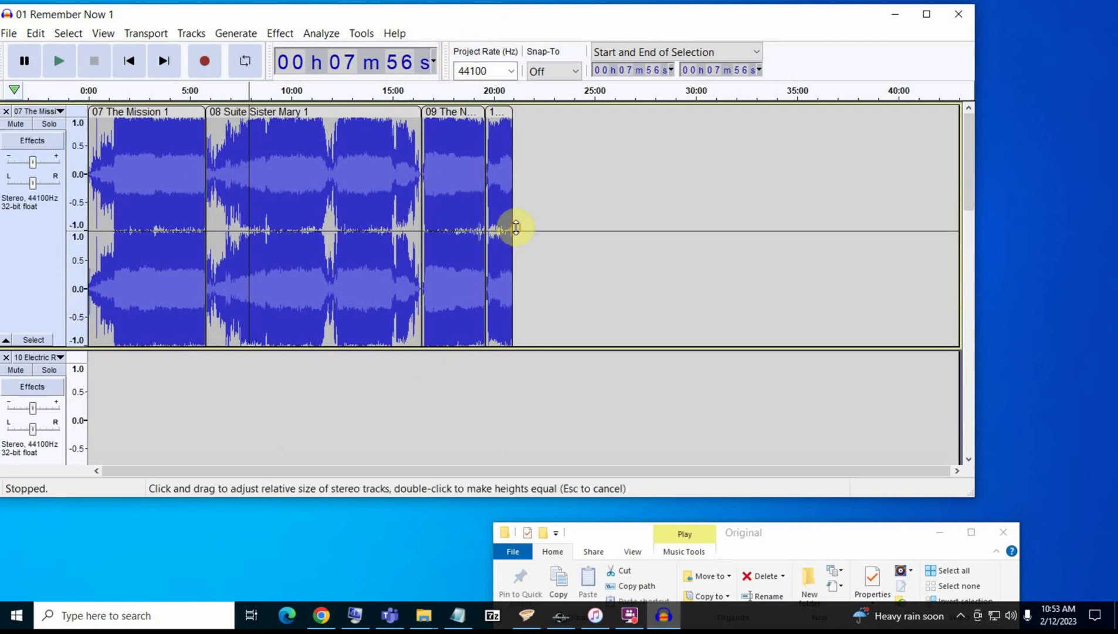
click(516, 230)
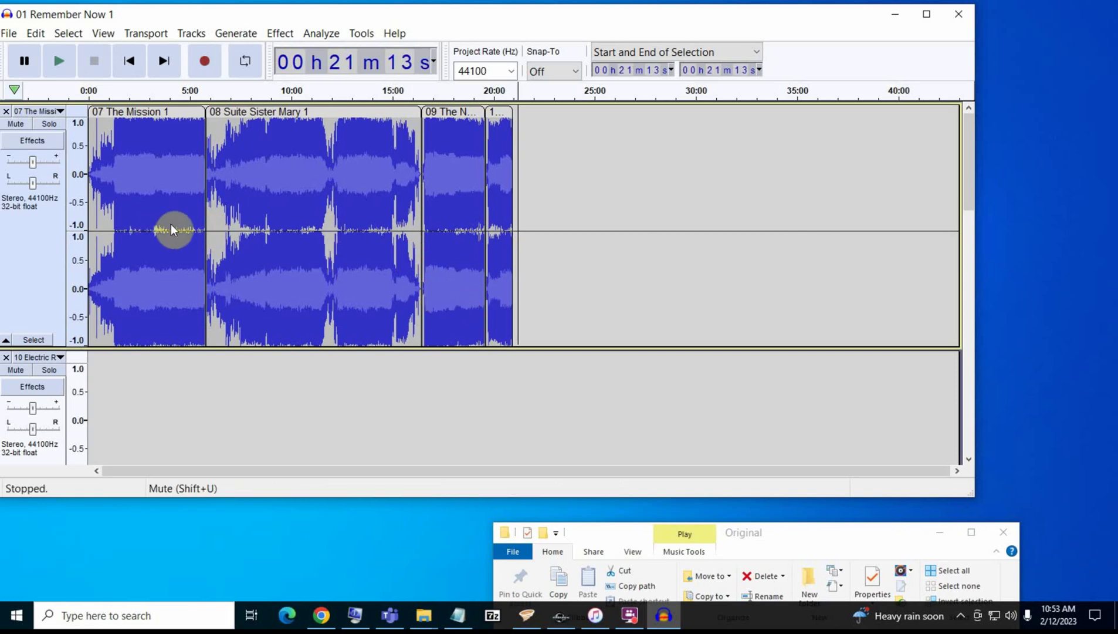
- Export the joined track as 00PWC02.wav in the .wav folder with all metadata tags cleared
click(9, 34)
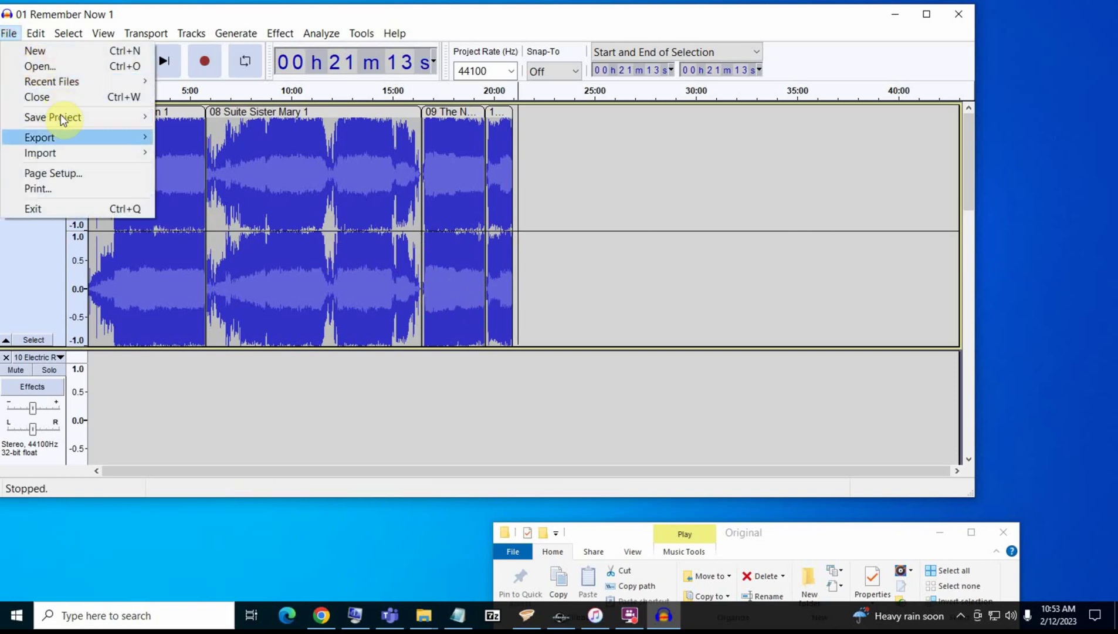
mouse_move(61, 135)
click(252, 159)
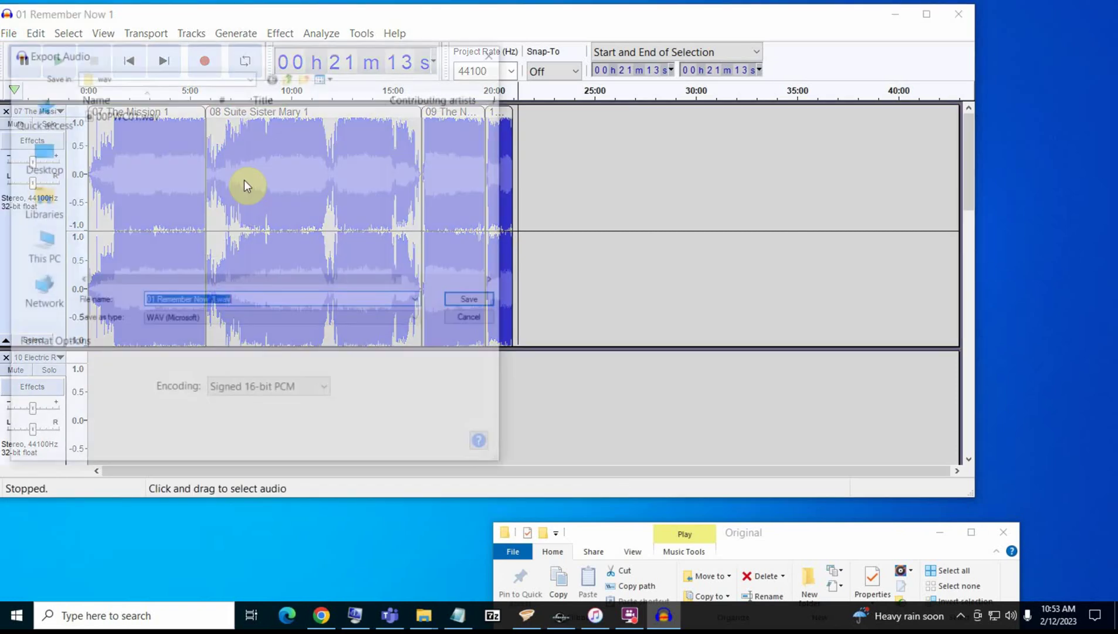
click(125, 112)
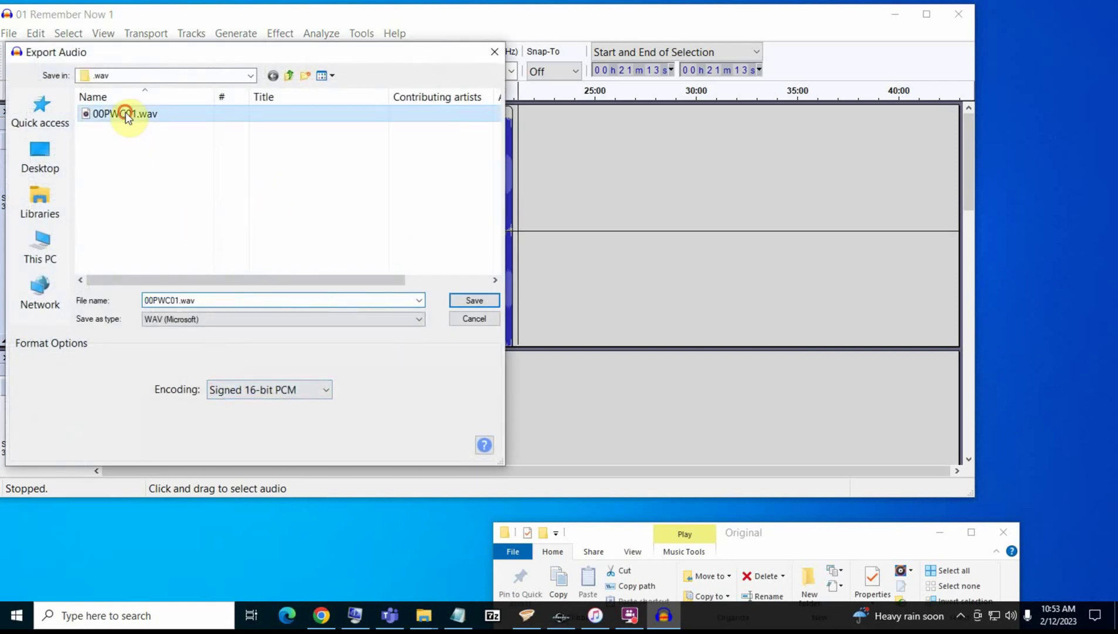
double_click(178, 301)
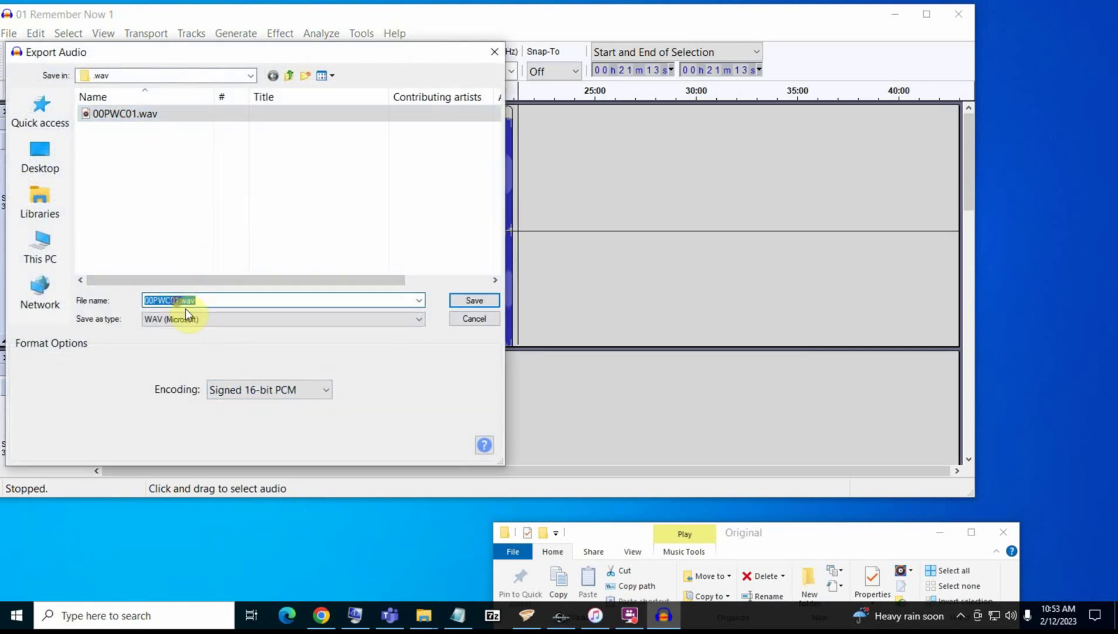
click(179, 300)
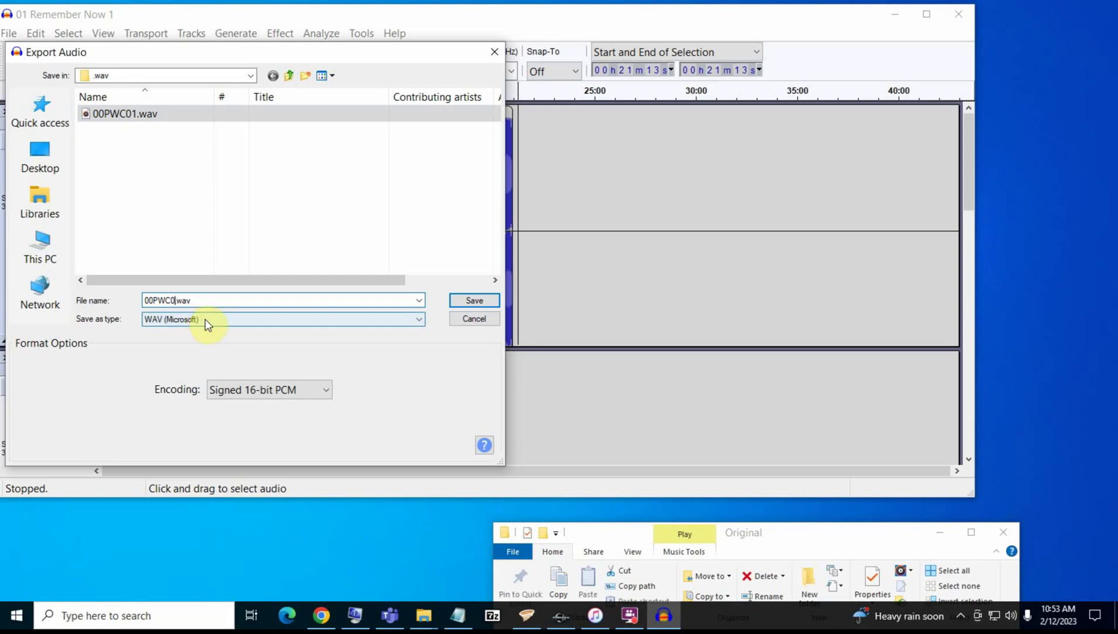
click(481, 298)
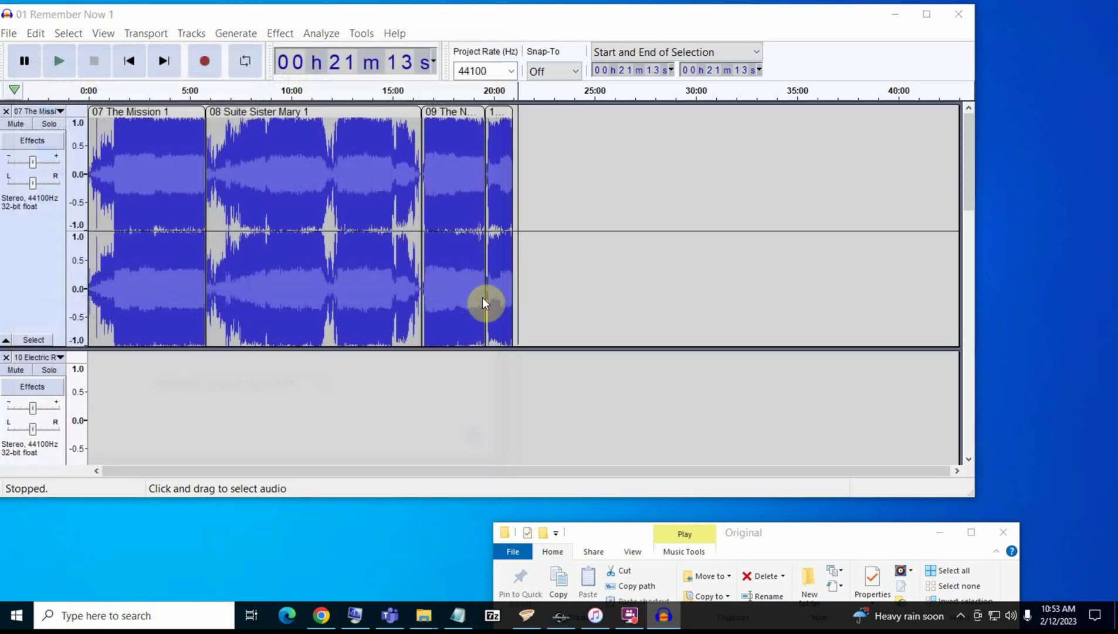
click(534, 352)
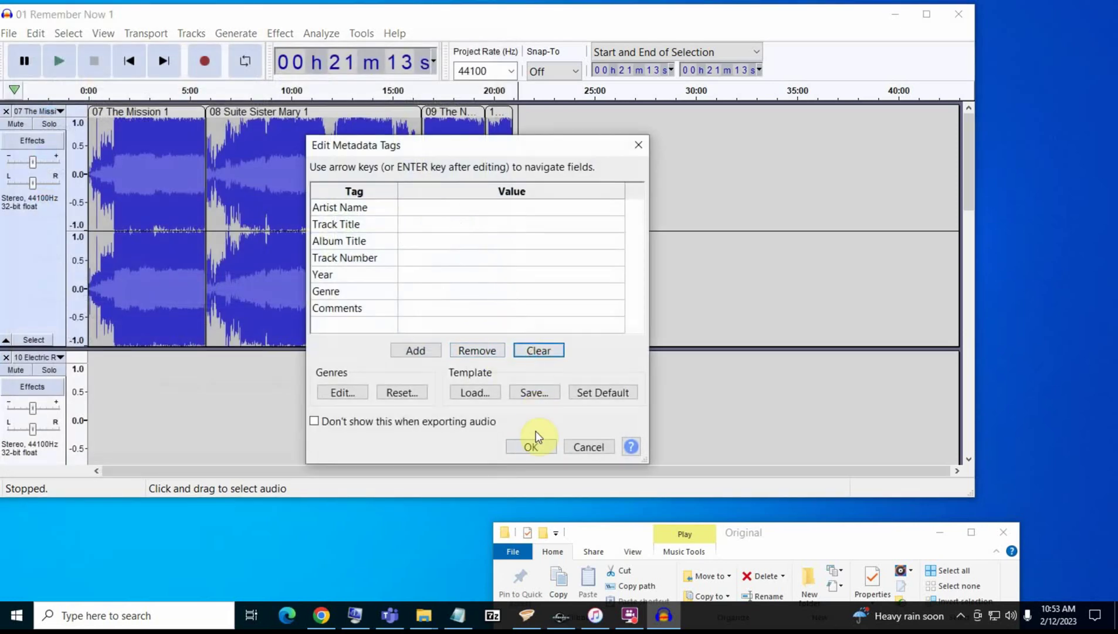
click(531, 447)
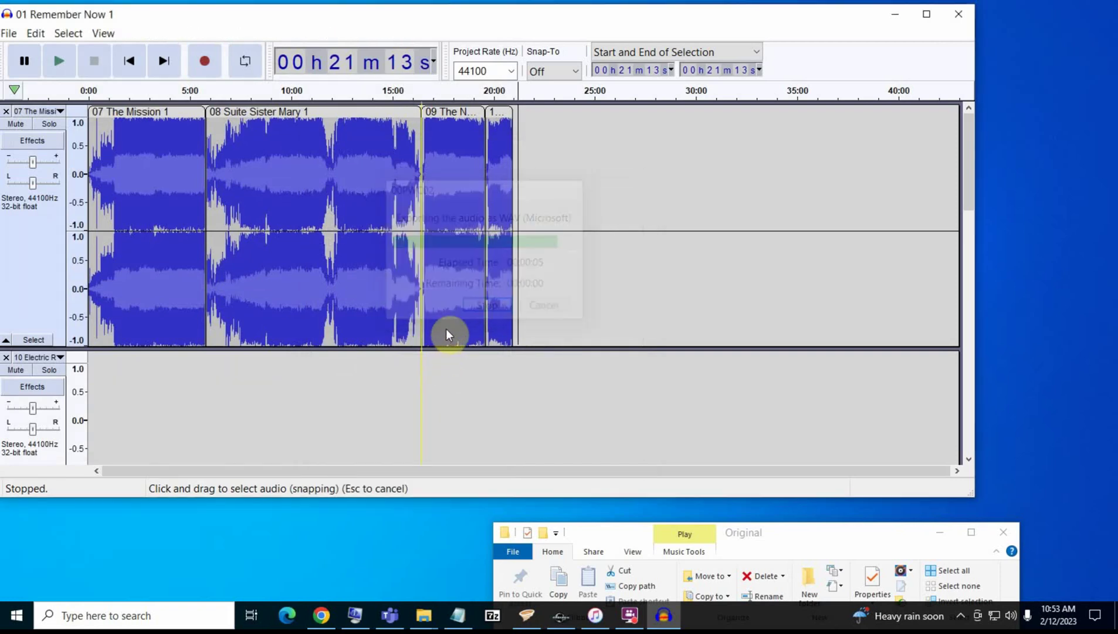
- Check the joined audio's extent, placing the position at 25:12 and then back at 21:13
drag(514, 204, 525, 205)
key(shift+Home)
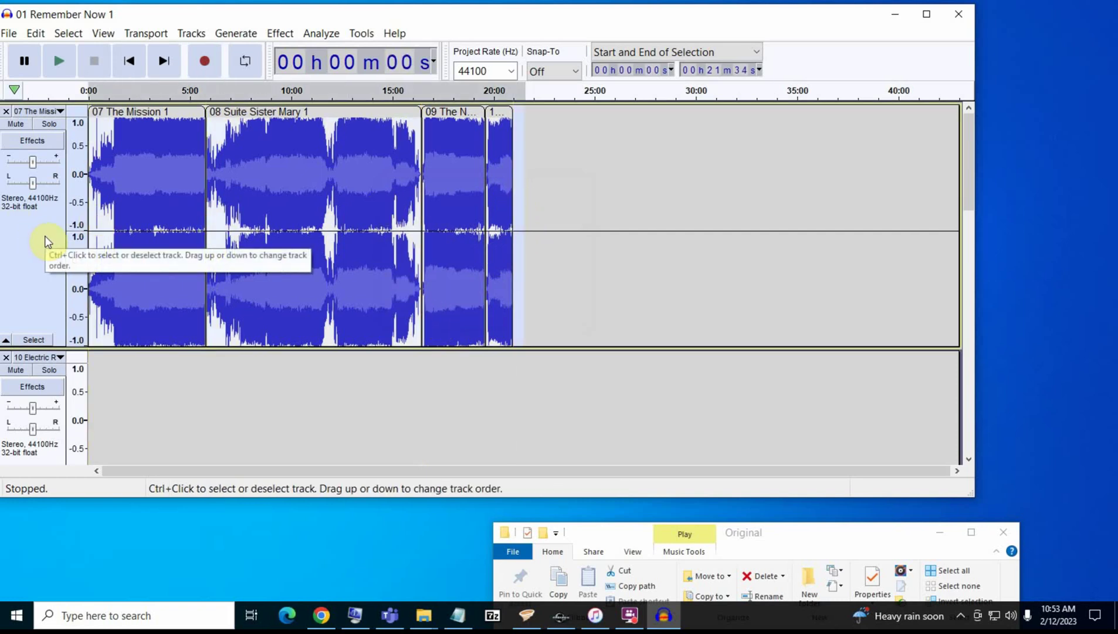
click(598, 167)
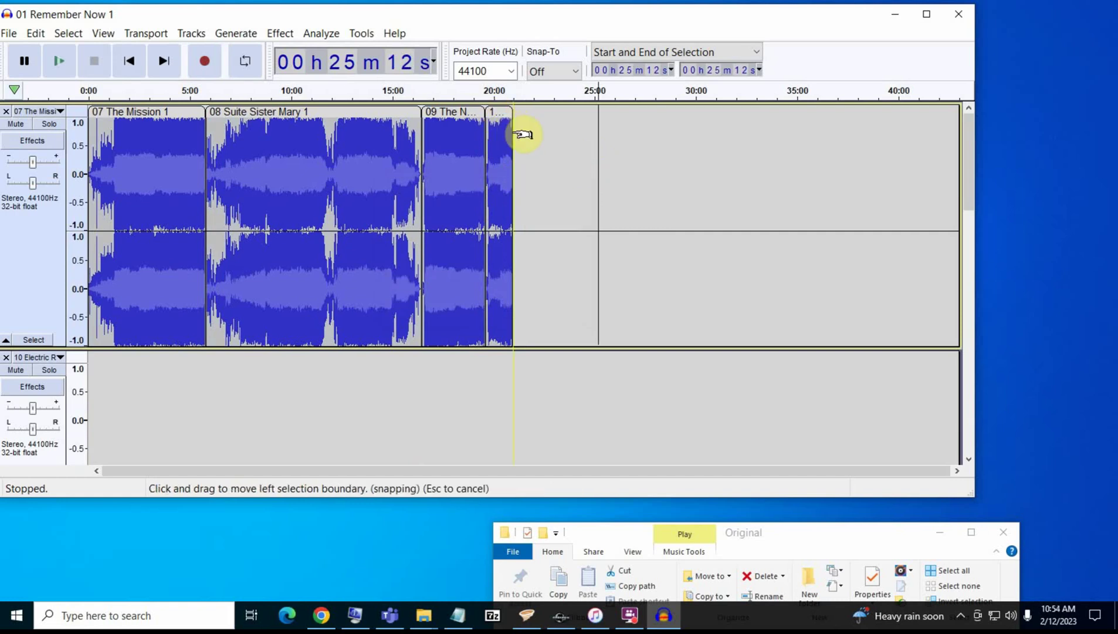
scroll(524, 134, up, 5)
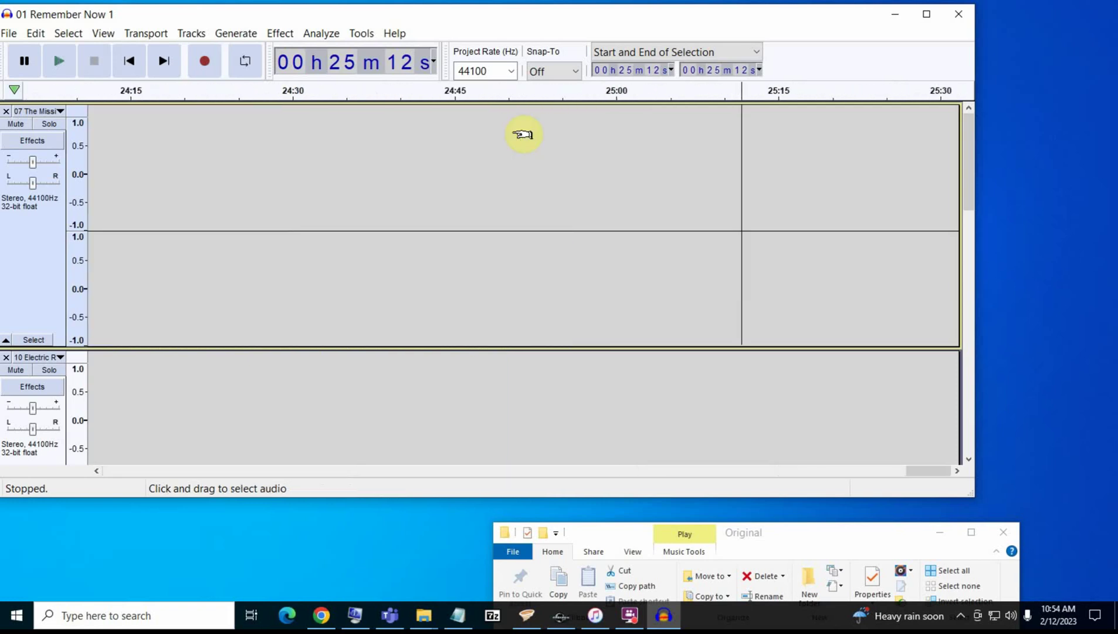
scroll(507, 195, down, 3)
scroll(511, 218, up, 3)
click(507, 213)
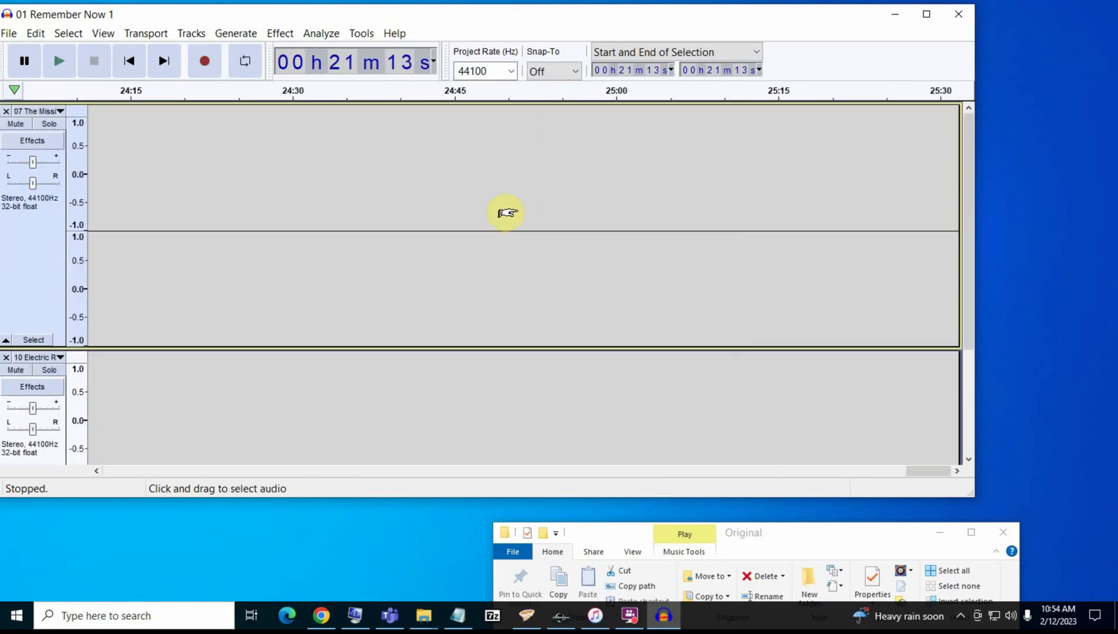
scroll(505, 215, down, 3)
scroll(507, 215, up, 3)
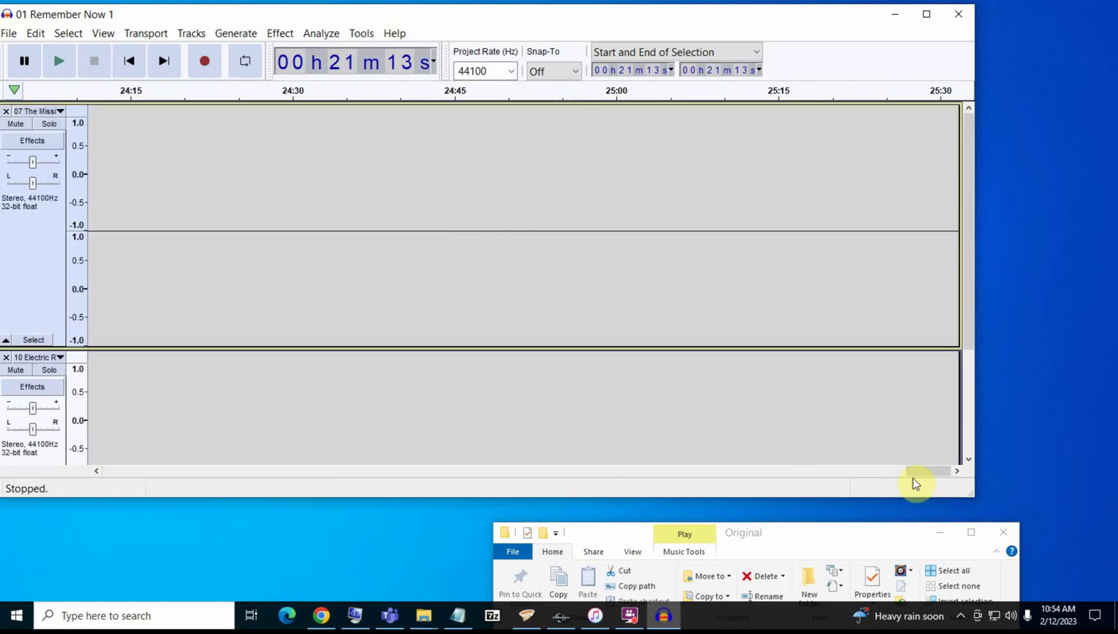
mouse_move(914, 471)
mouse_down()
mouse_move(641, 456)
mouse_move(782, 457)
mouse_move(739, 445)
mouse_up()
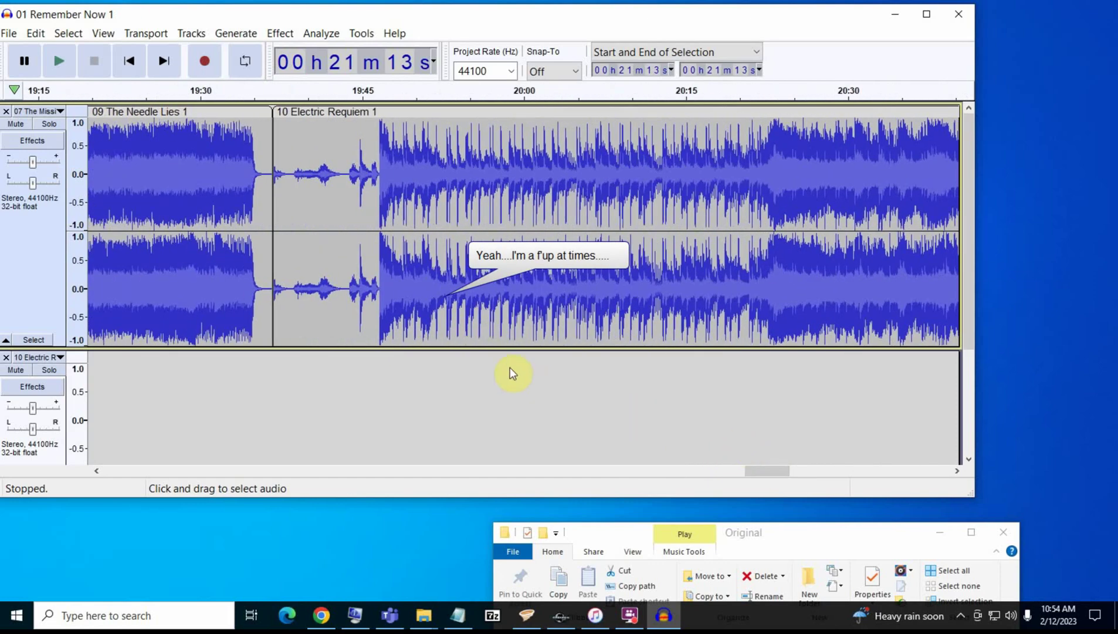
scroll(449, 295, down, 1)
scroll(448, 296, up, 1)
- Delete all the audio and close the Electric Requiem track and the last empty track
key(ctrl+a)
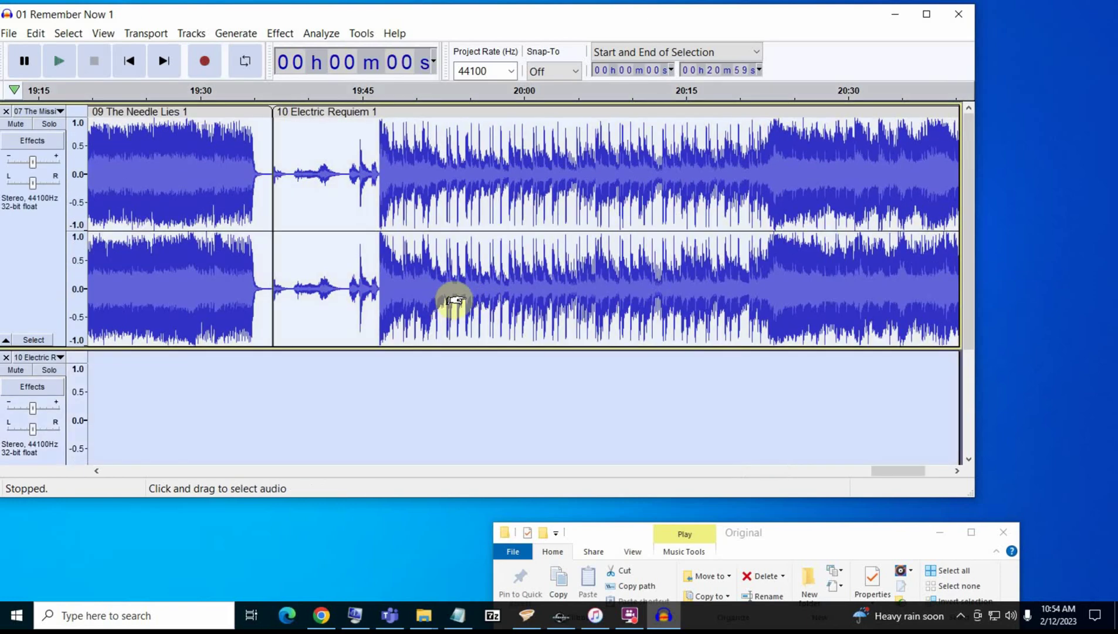
key(Delete)
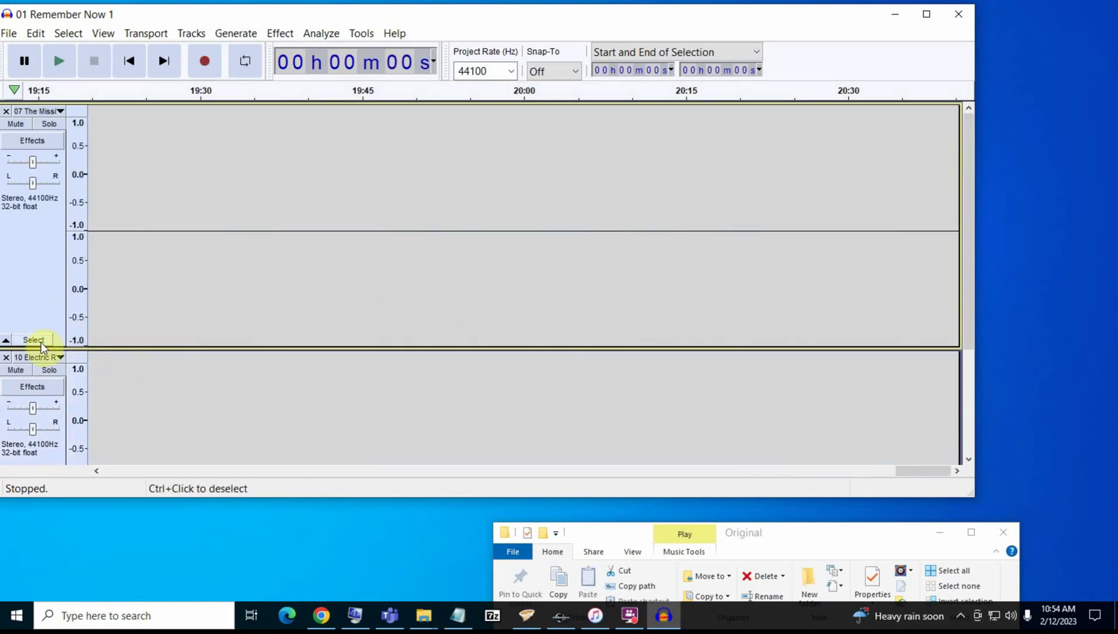
click(6, 357)
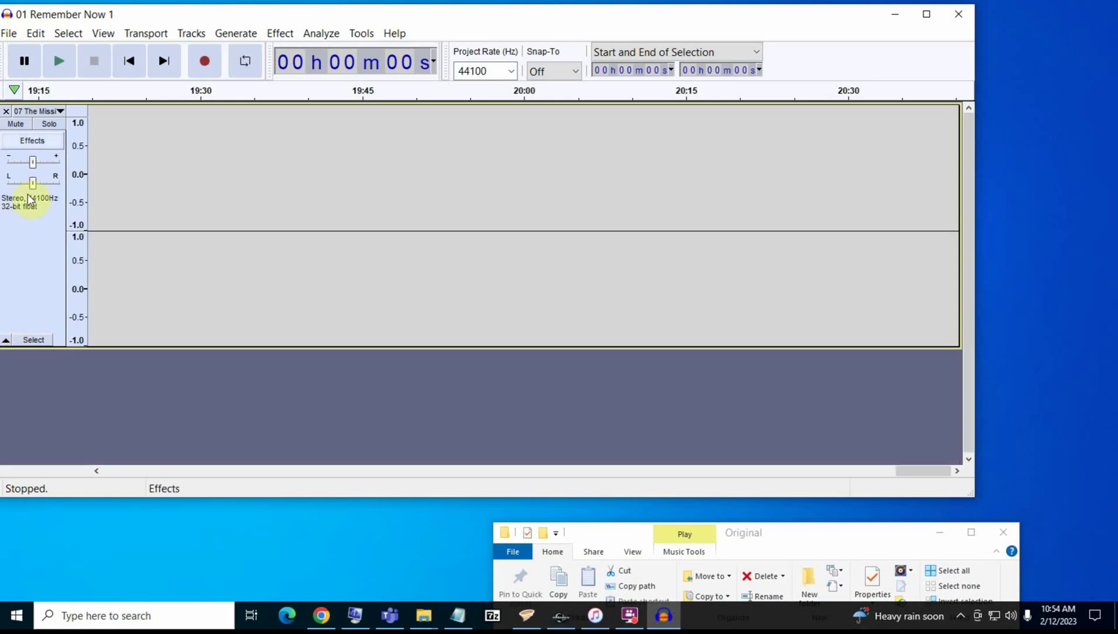
click(6, 111)
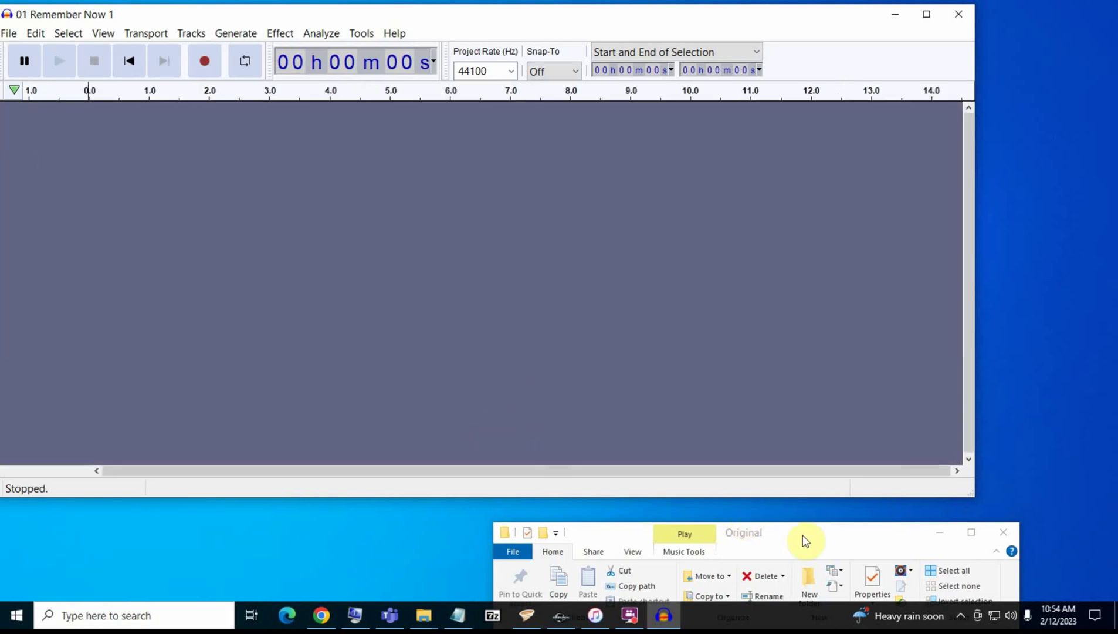
- Import Electric Requiem through 15 Eyes of a Stranger from the Original folder as separate tracks
drag(825, 541, 919, 199)
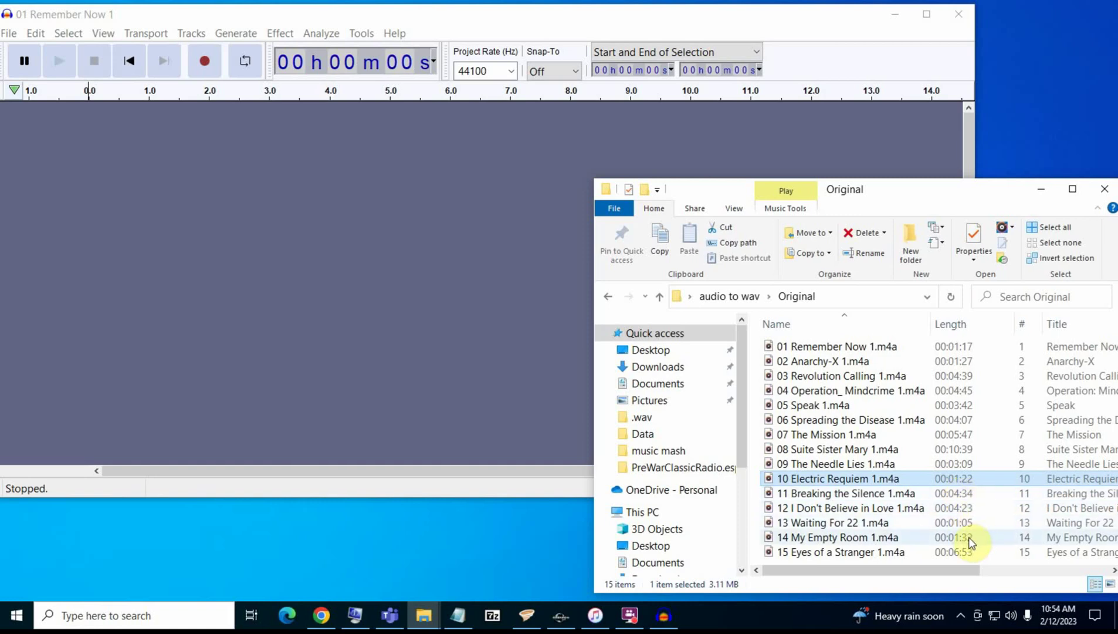
drag(816, 478, 219, 246)
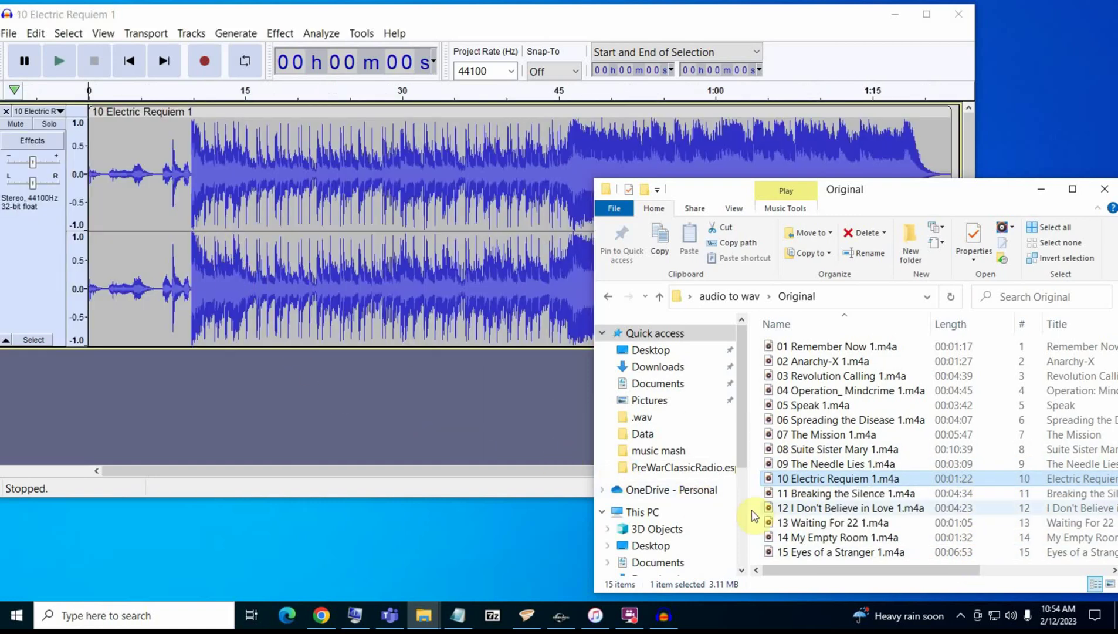
drag(800, 495, 420, 434)
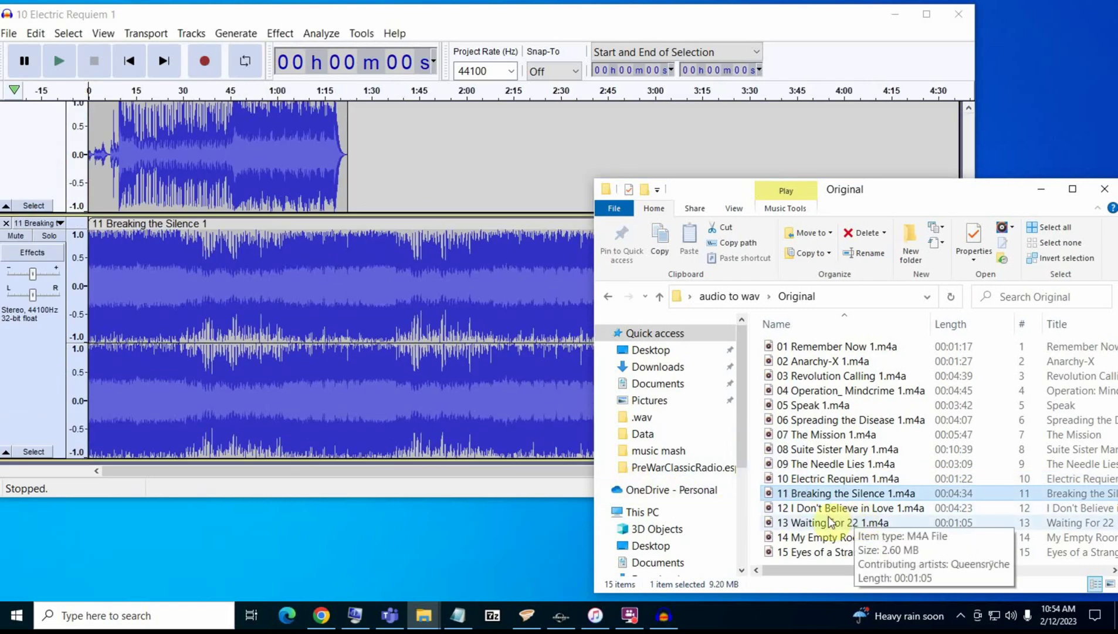
drag(843, 507, 437, 436)
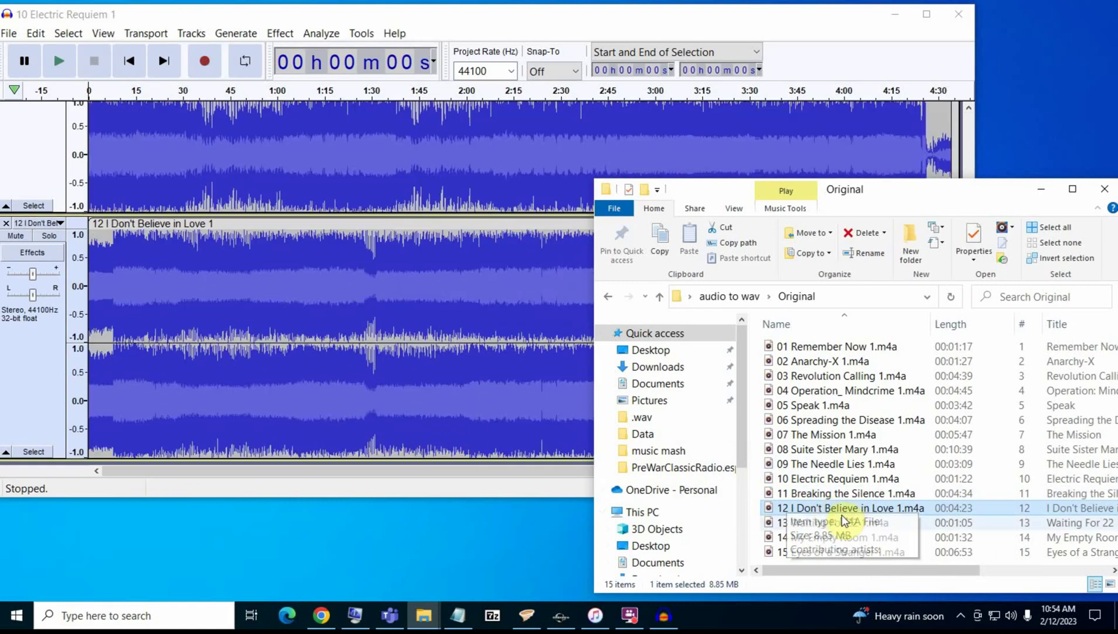
drag(843, 520, 400, 387)
drag(824, 541, 431, 396)
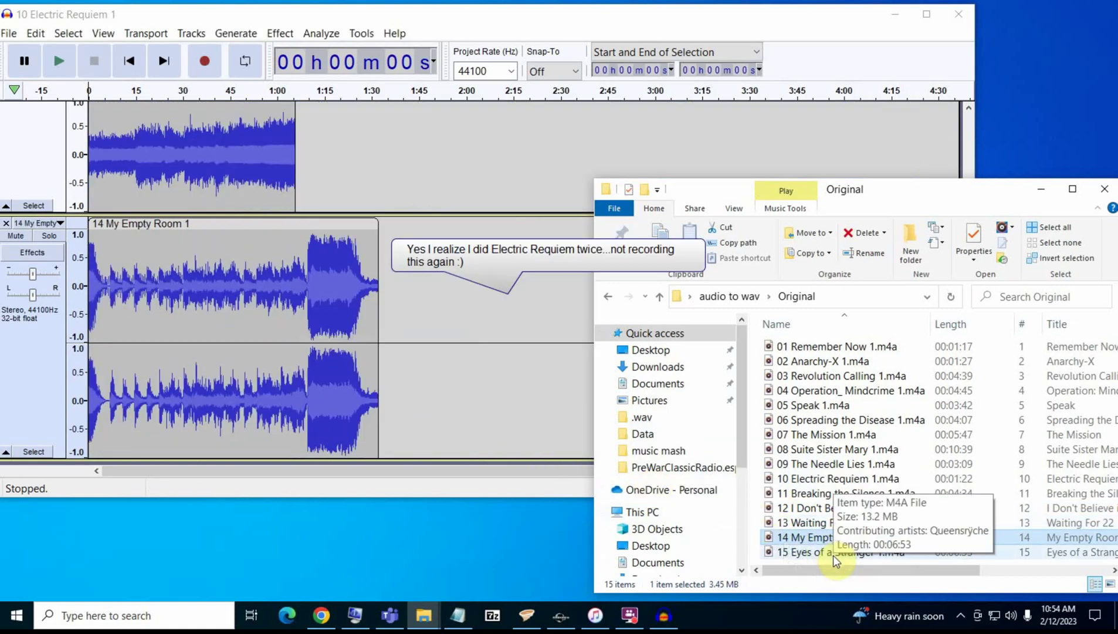
drag(836, 560, 458, 416)
- Zoom out and append Breaking the Silence and I Don't Believe in Love after Electric Requiem, closing their tracks
click(1042, 191)
scroll(689, 345, up, 10)
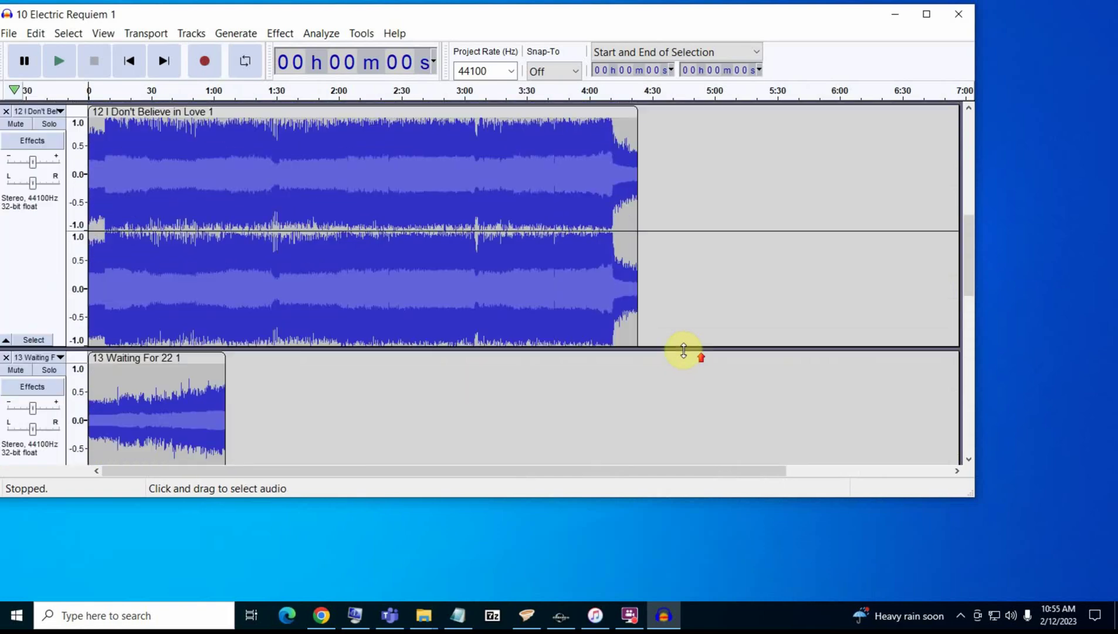
scroll(684, 351, up, 6)
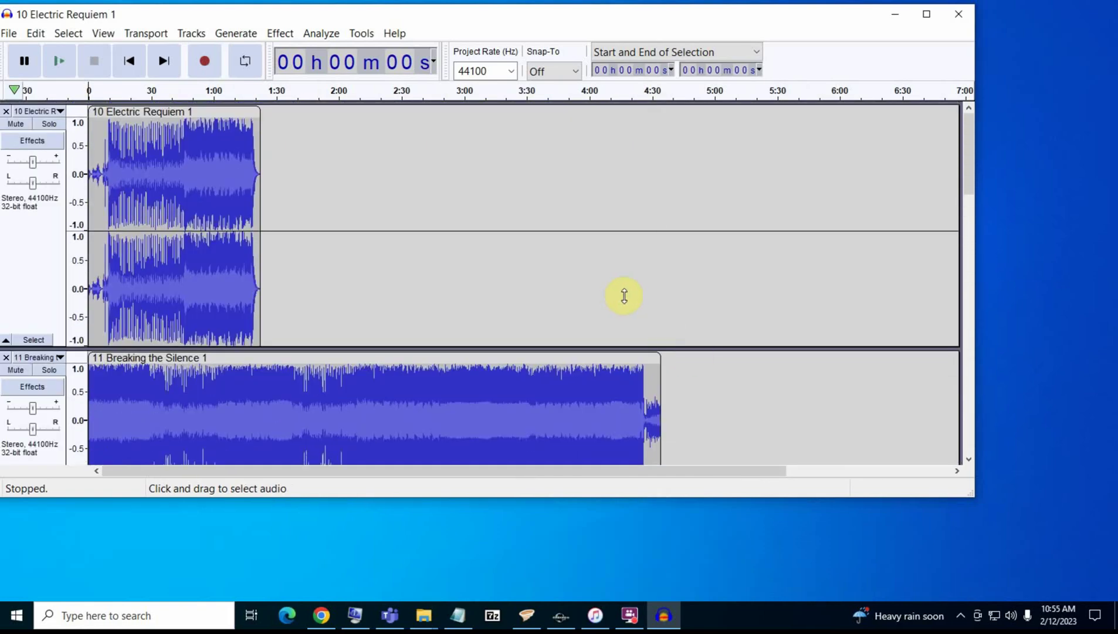
key(ctrl+3)
key(ctrl+3)
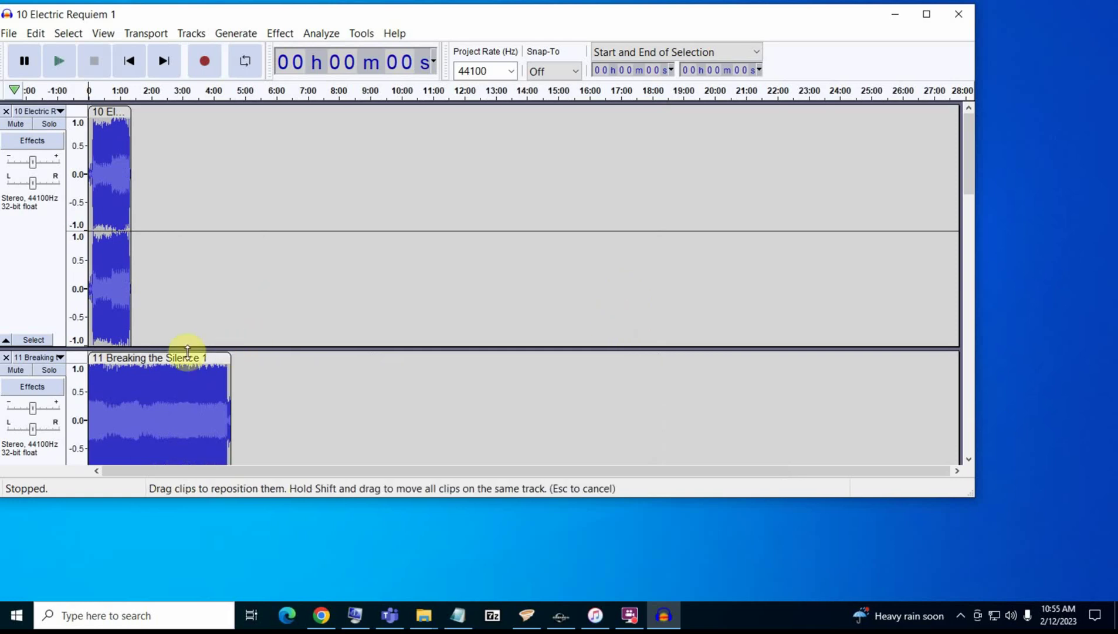
drag(188, 351, 202, 169)
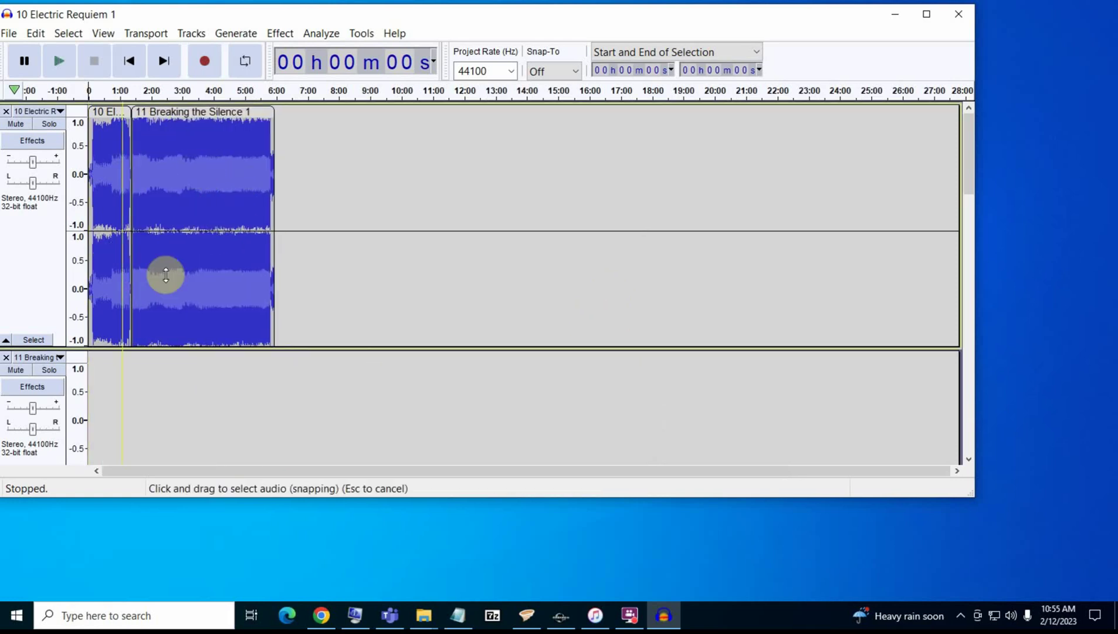
click(5, 356)
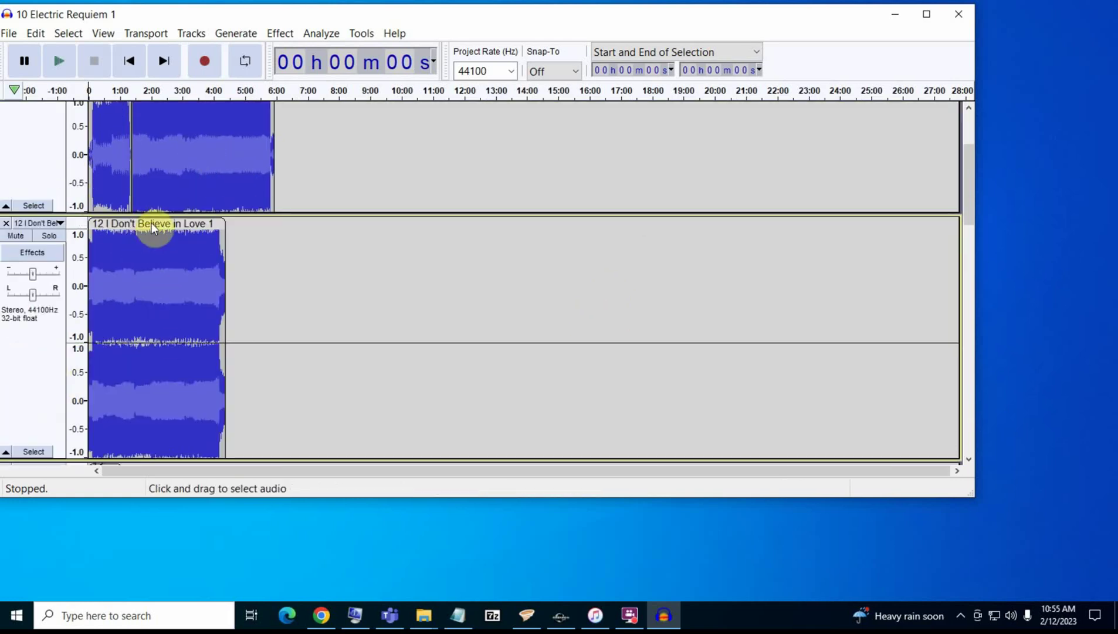
scroll(283, 303, up, 3)
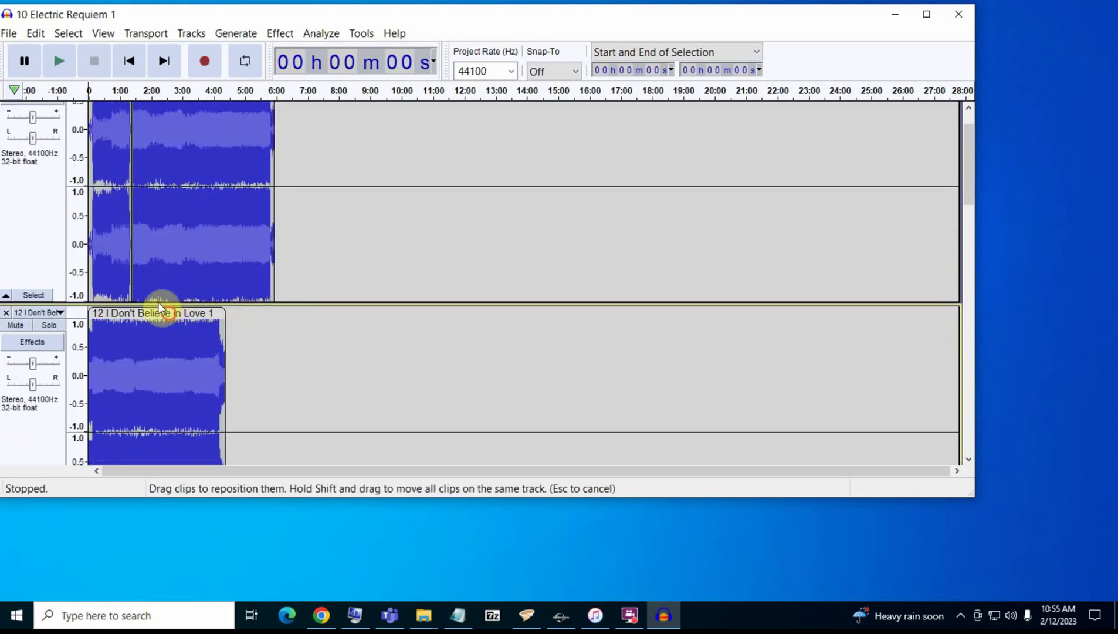
drag(163, 309, 323, 111)
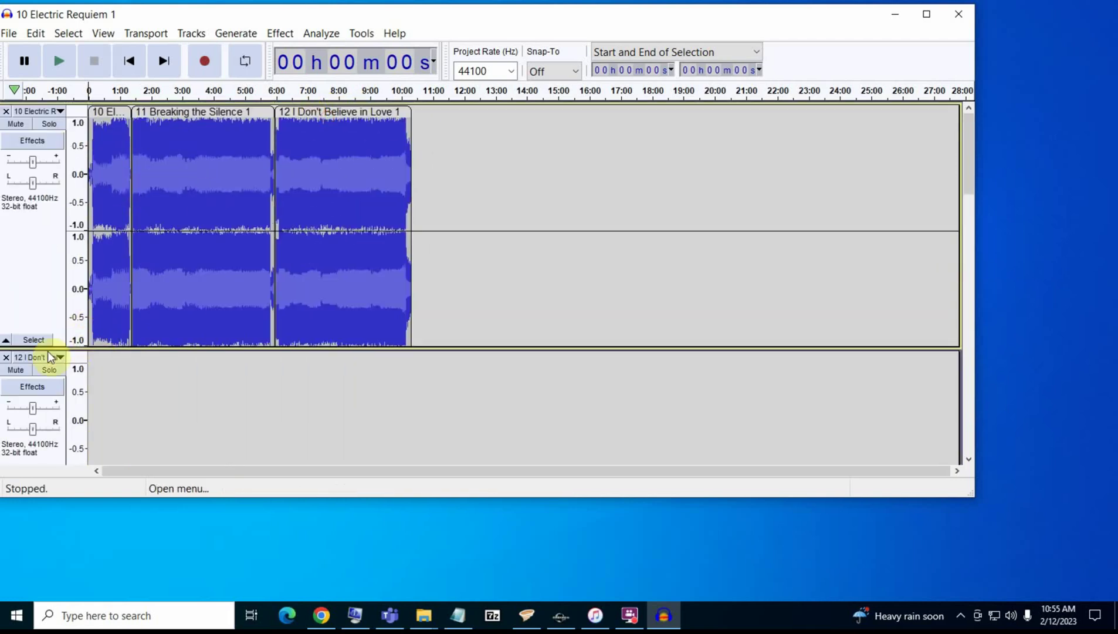
click(6, 357)
- Append tracks 13, 14 and Eyes of a Stranger in sequence, closing each emptied track
scroll(212, 347, up, 3)
drag(105, 349, 418, 130)
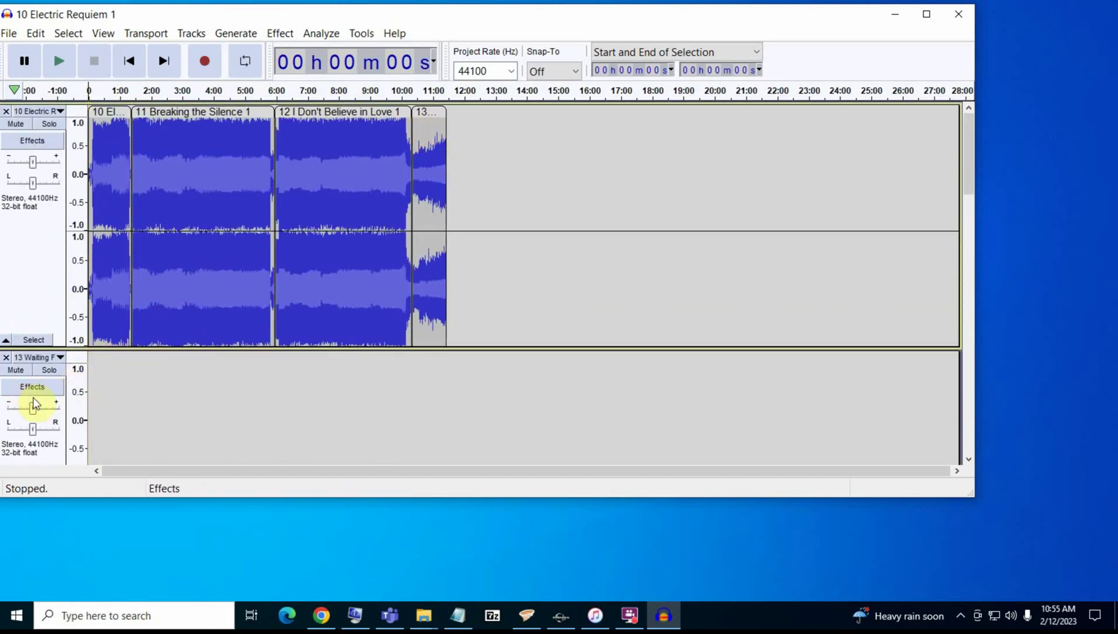
click(6, 357)
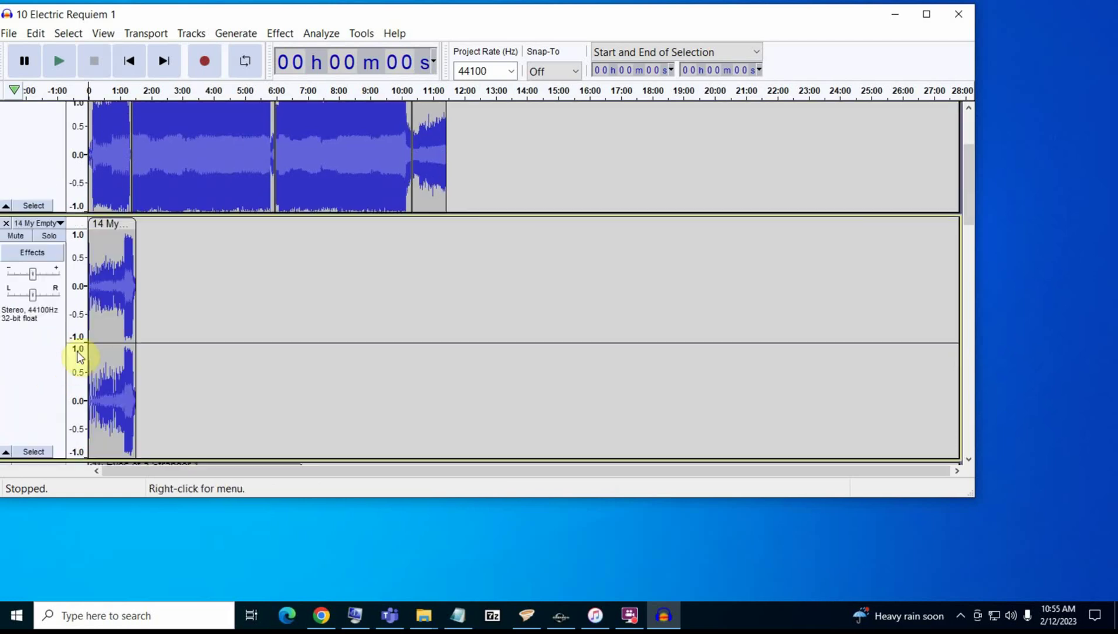
scroll(10, 365, up, 3)
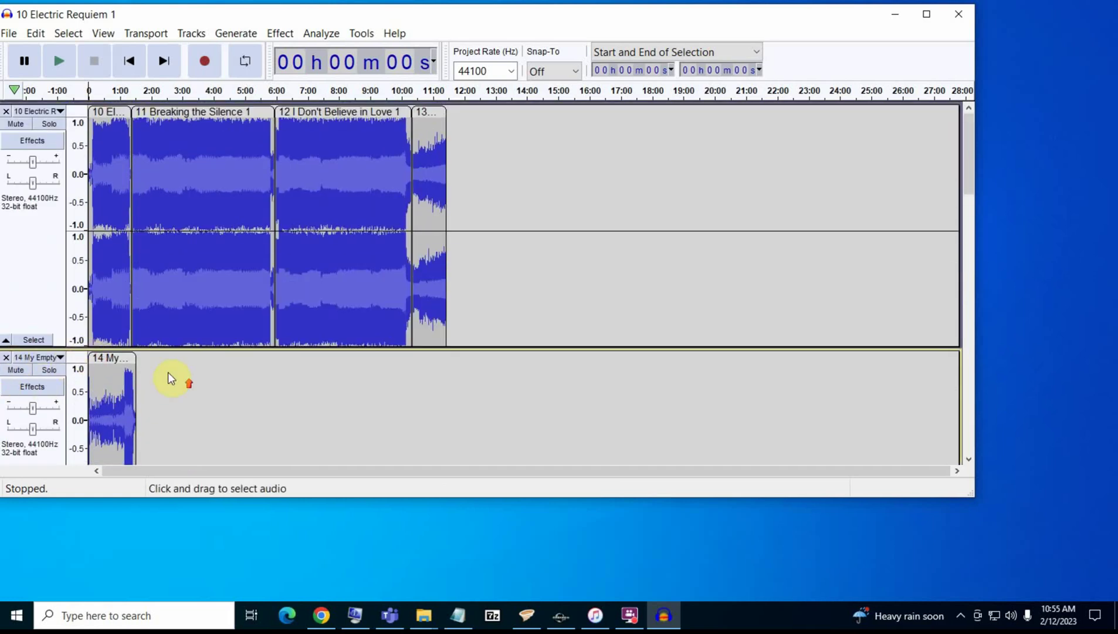
drag(102, 359, 449, 155)
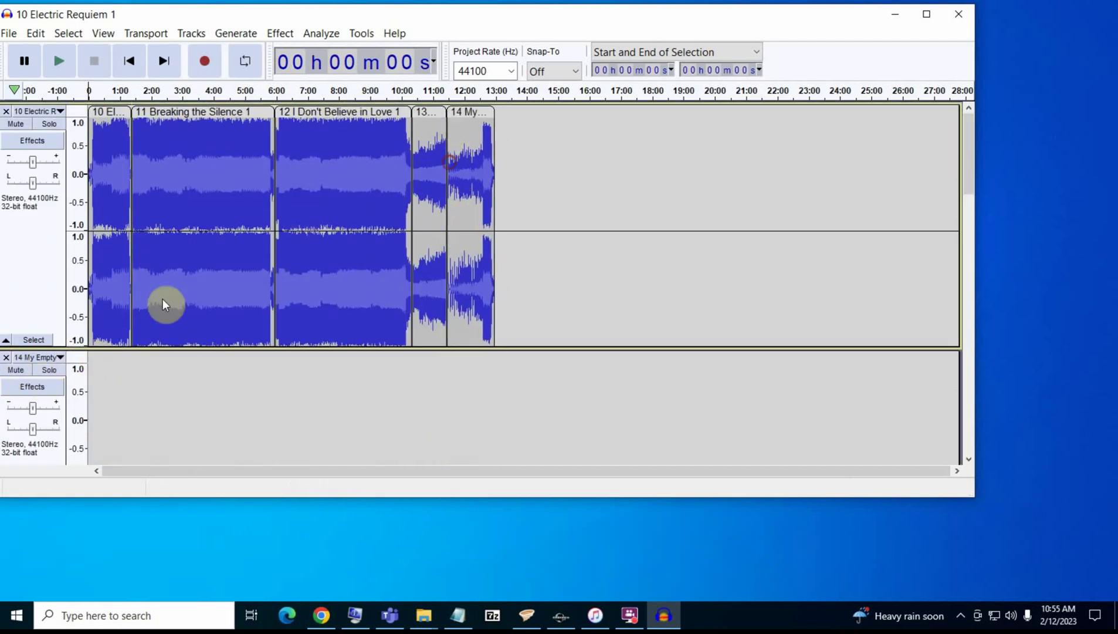
click(5, 357)
scroll(112, 374, up, 3)
drag(138, 358, 531, 162)
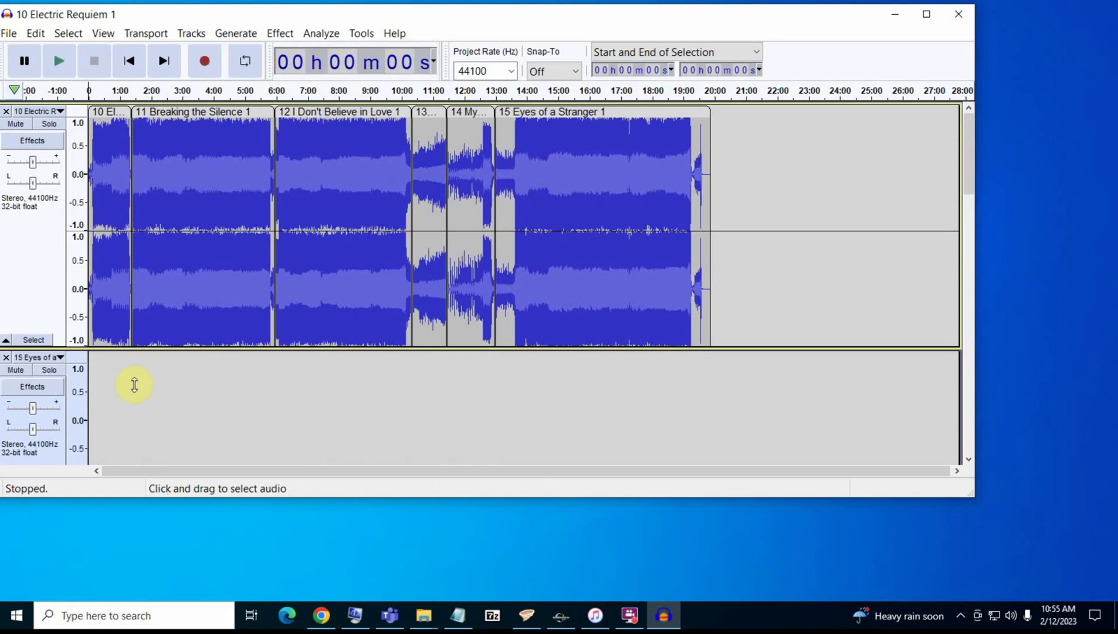
scroll(132, 385, down, 5)
scroll(135, 388, up, 5)
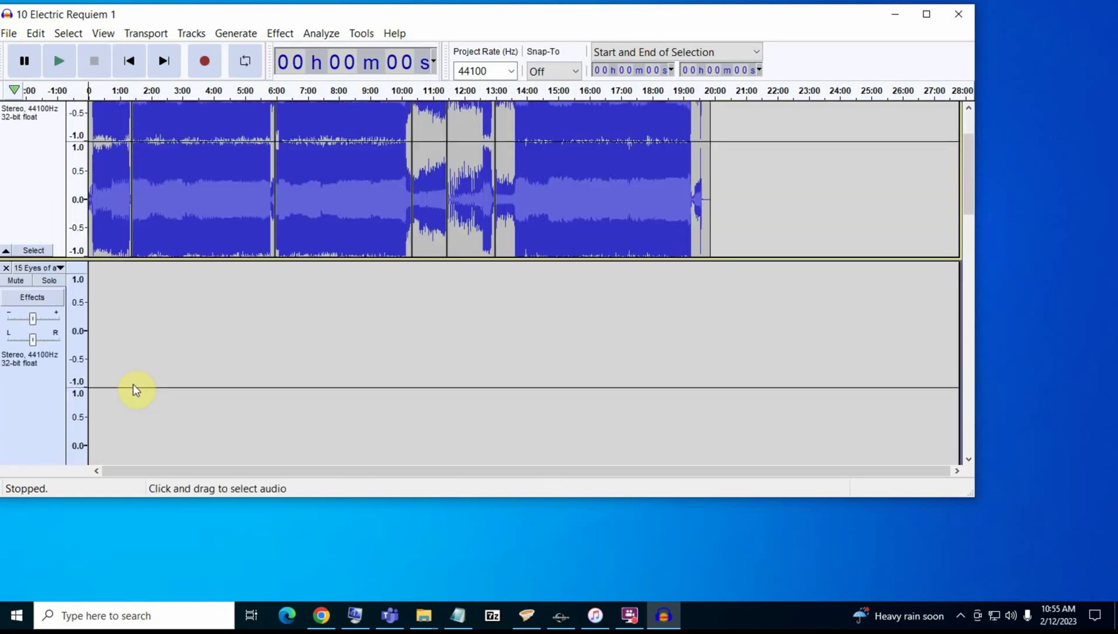
click(6, 357)
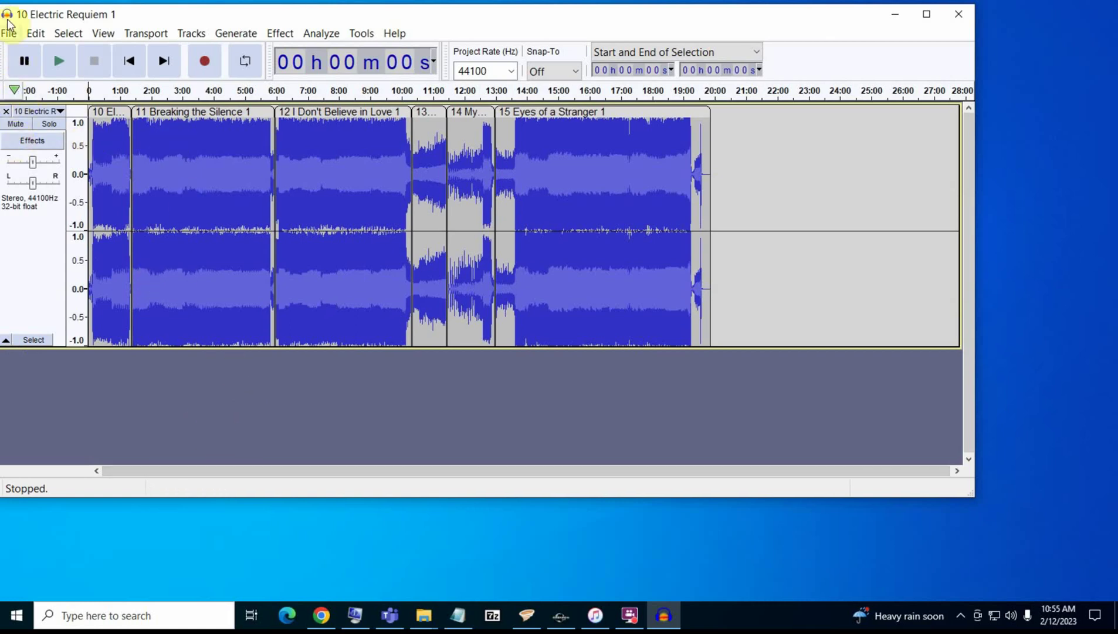
click(9, 34)
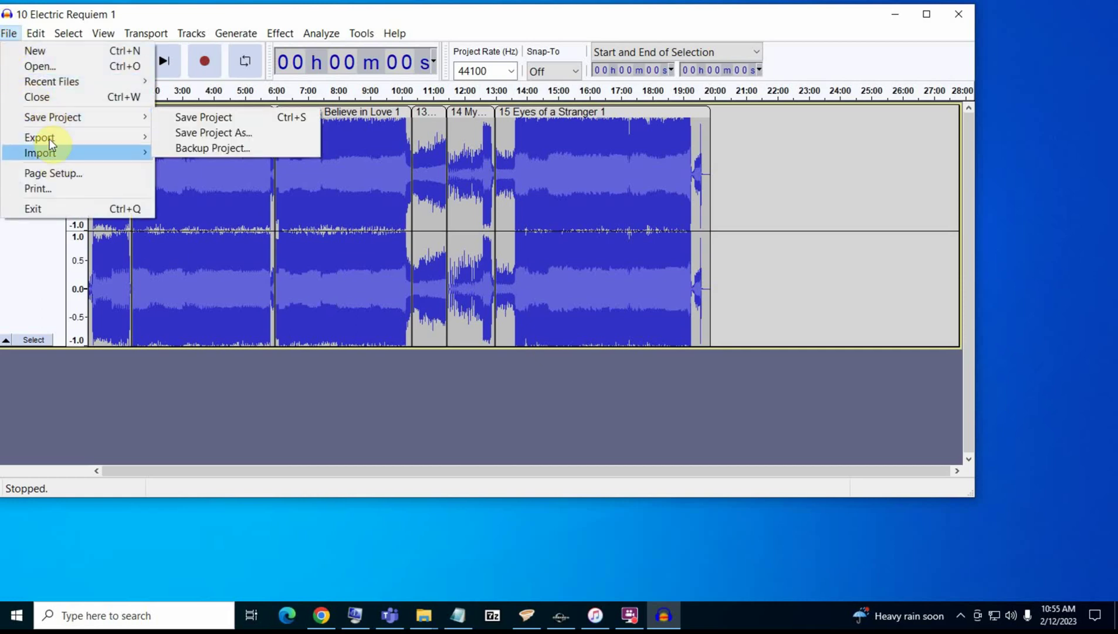
- Export the six joined songs as 00PWC03.wav with blank tags, then close Audacity without saving
mouse_move(50, 146)
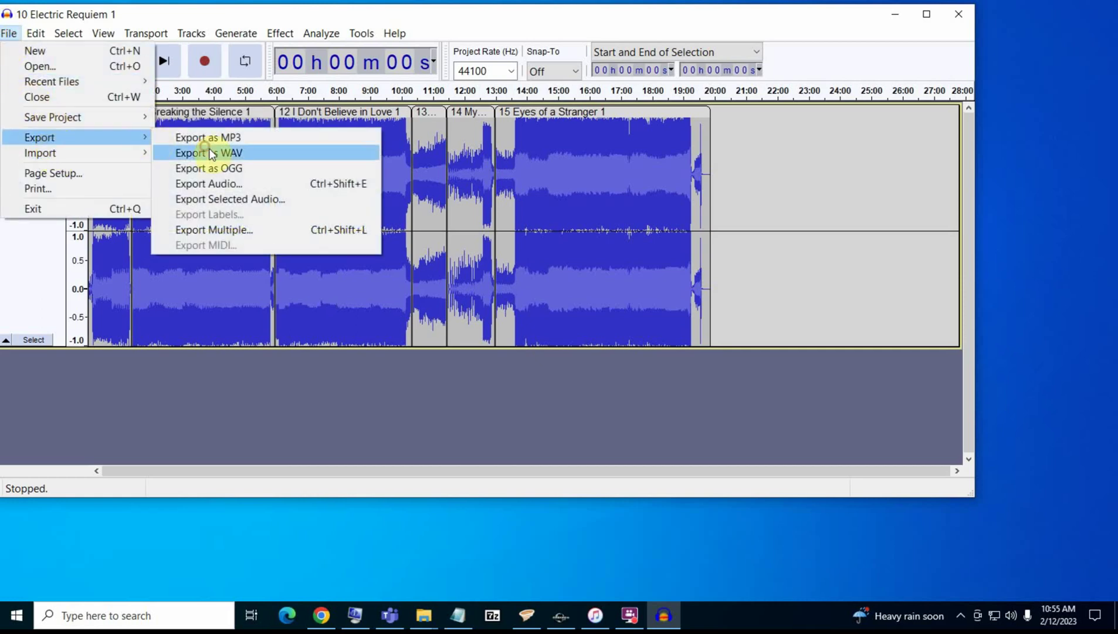
click(212, 150)
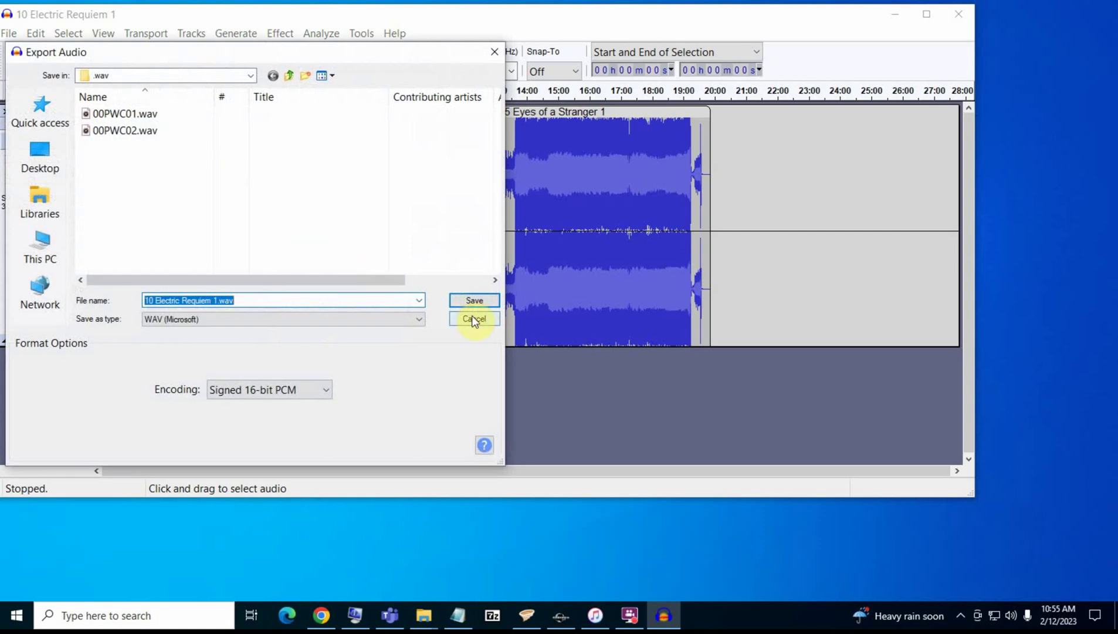
click(115, 130)
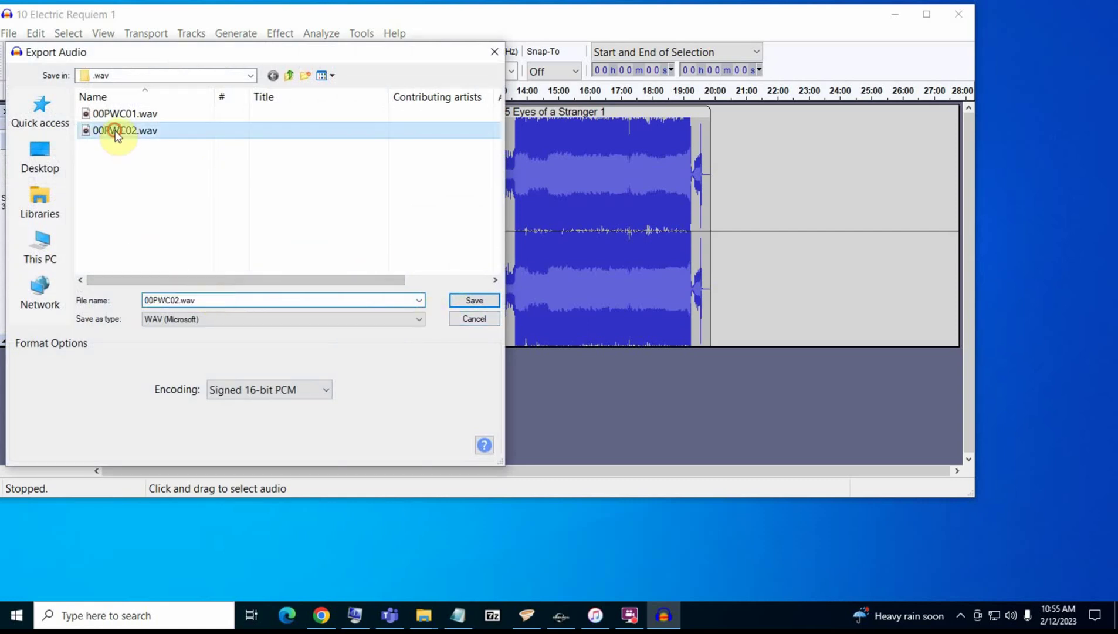
click(179, 300)
double_click(176, 300)
click(179, 300)
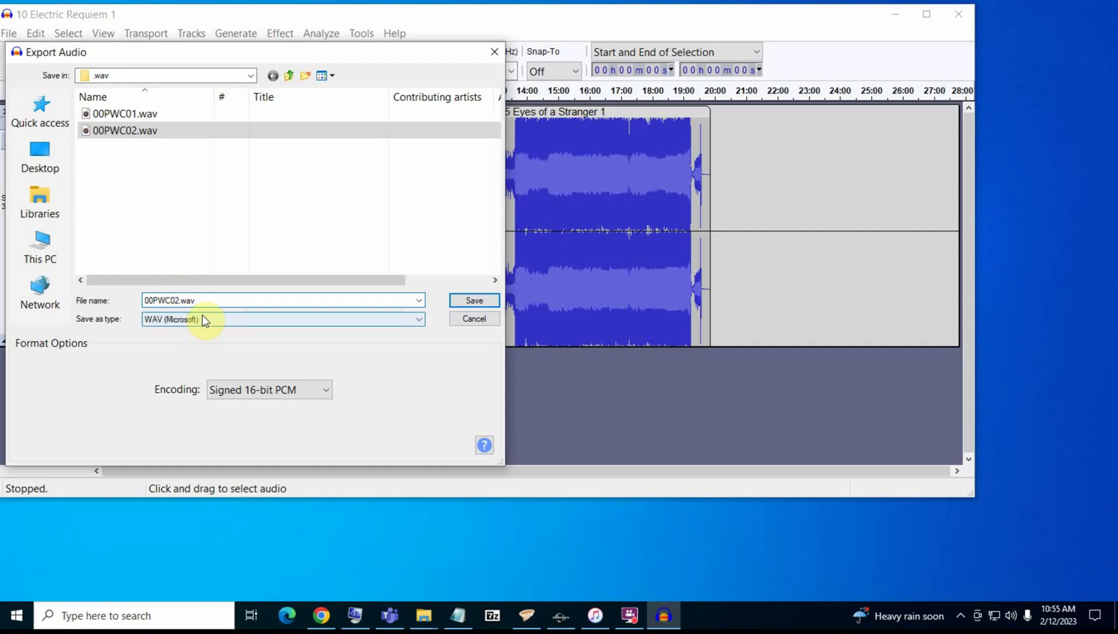
text(3)
click(472, 301)
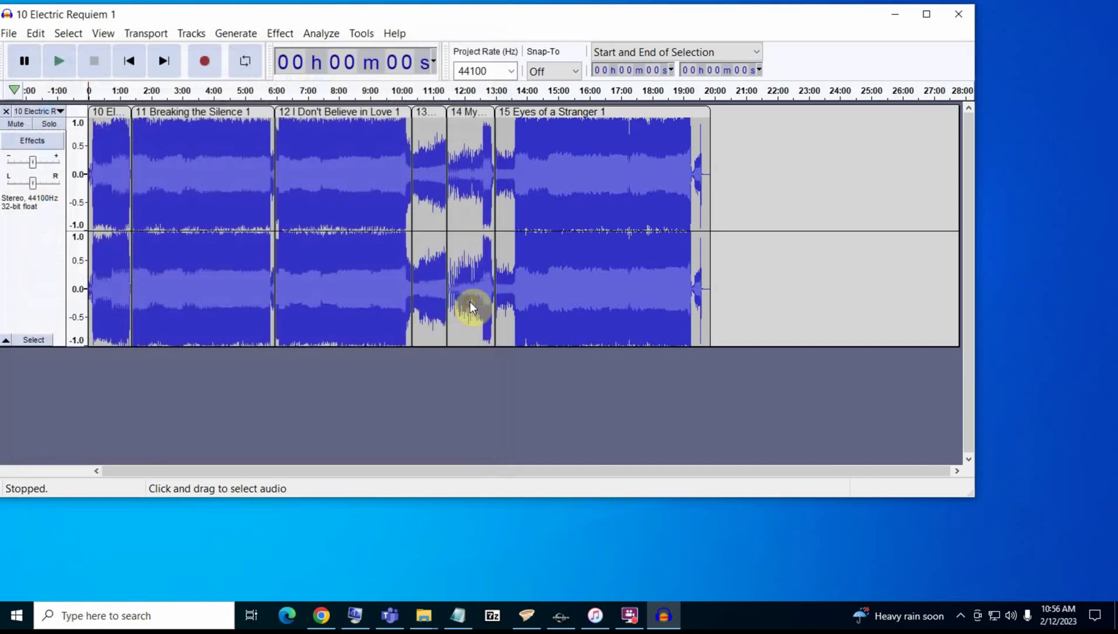
click(539, 350)
click(527, 447)
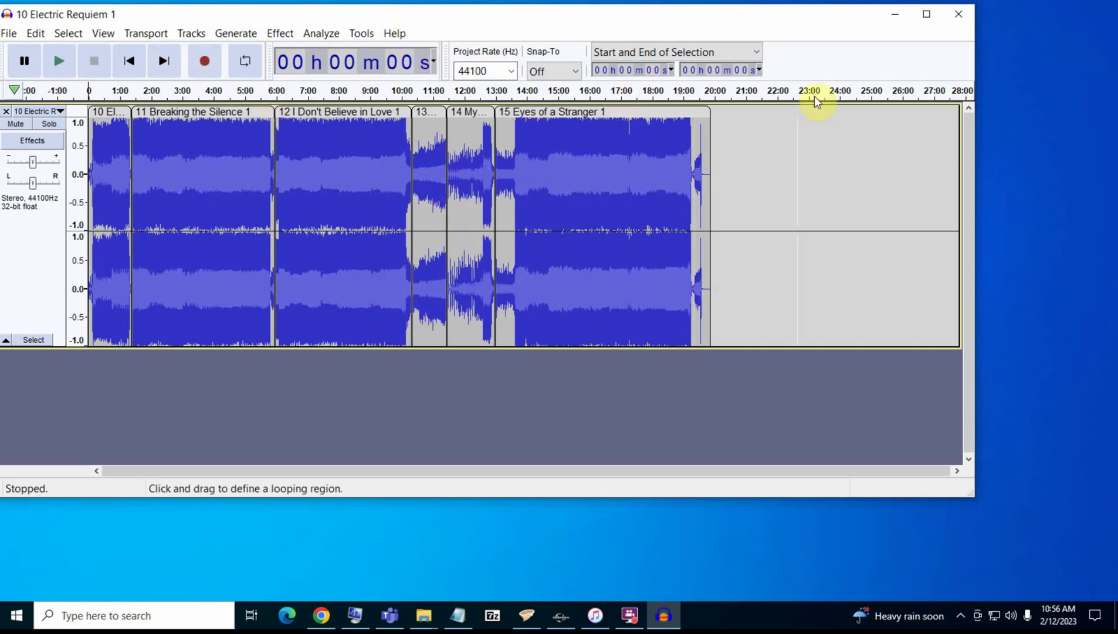
click(959, 13)
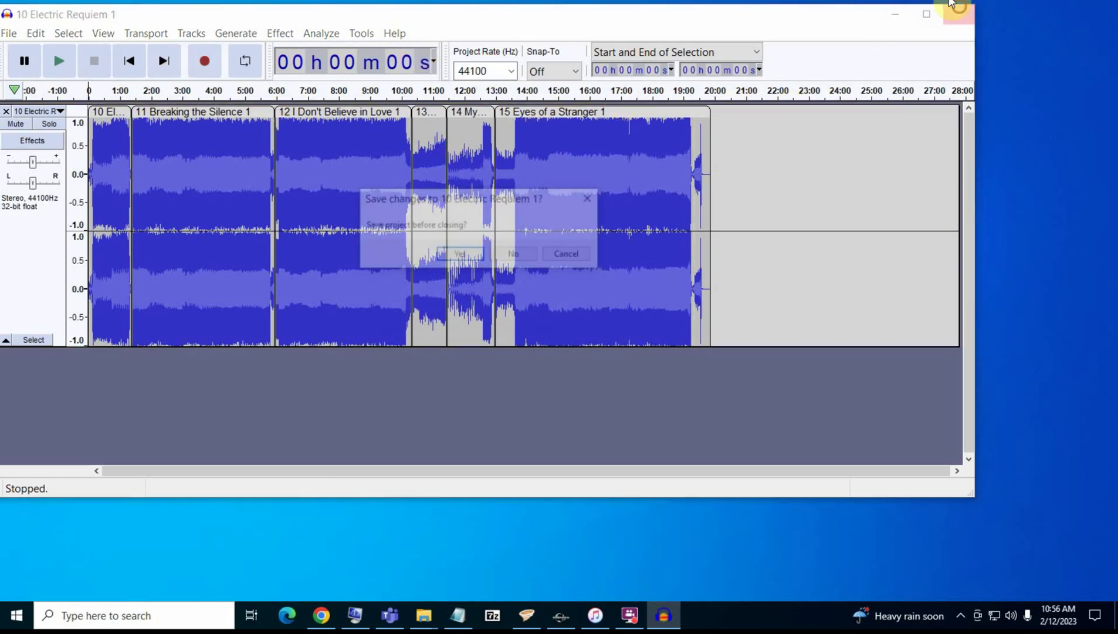
click(515, 257)
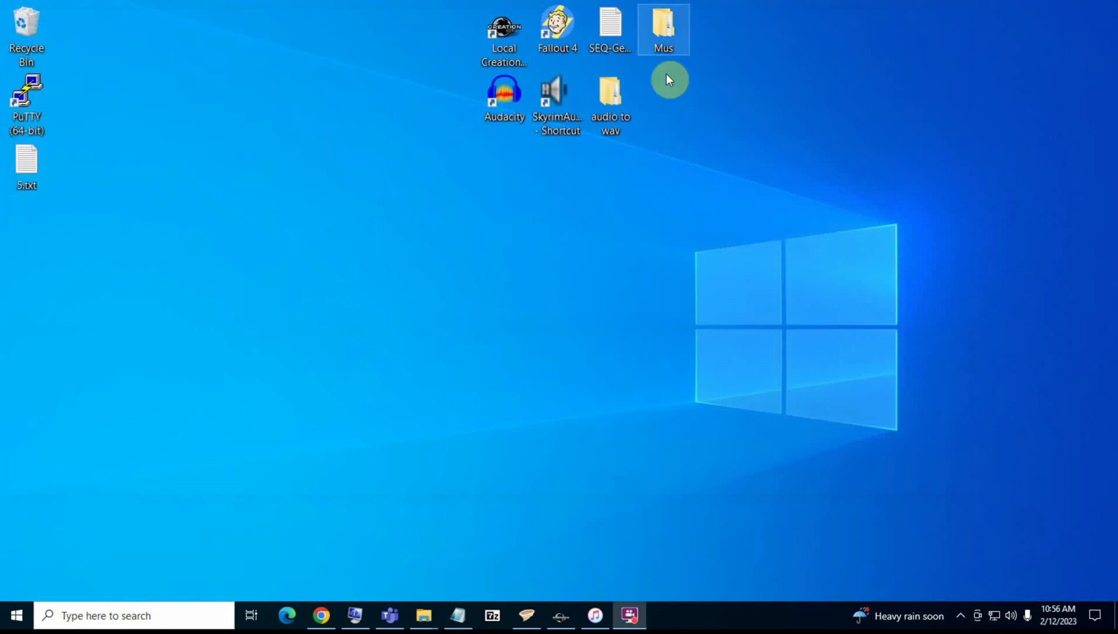
- Open the audio to wav > .wav folder and widen the Explorer window
double_click(620, 105)
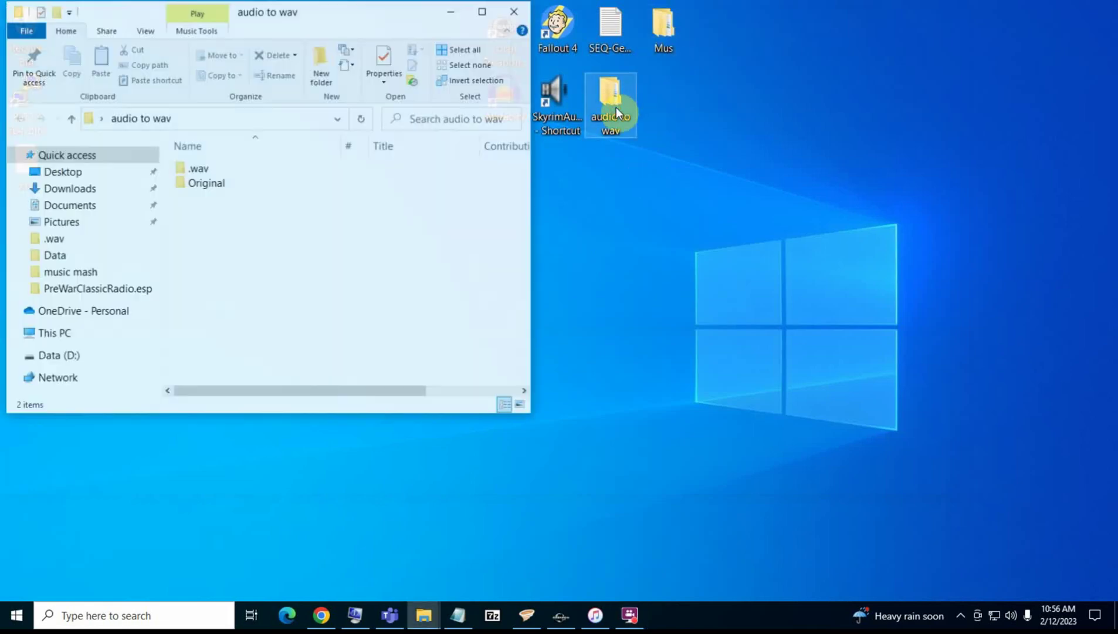
double_click(262, 170)
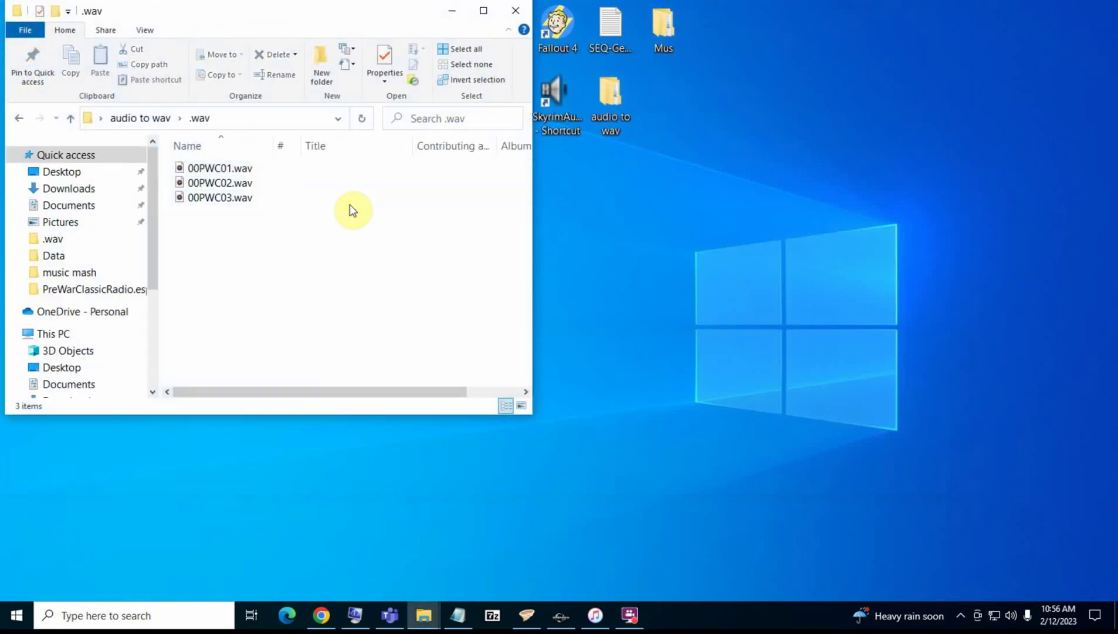
drag(531, 188, 718, 202)
- Add Size and Length columns and move them ahead of Title, widening Length slightly
right_click(360, 146)
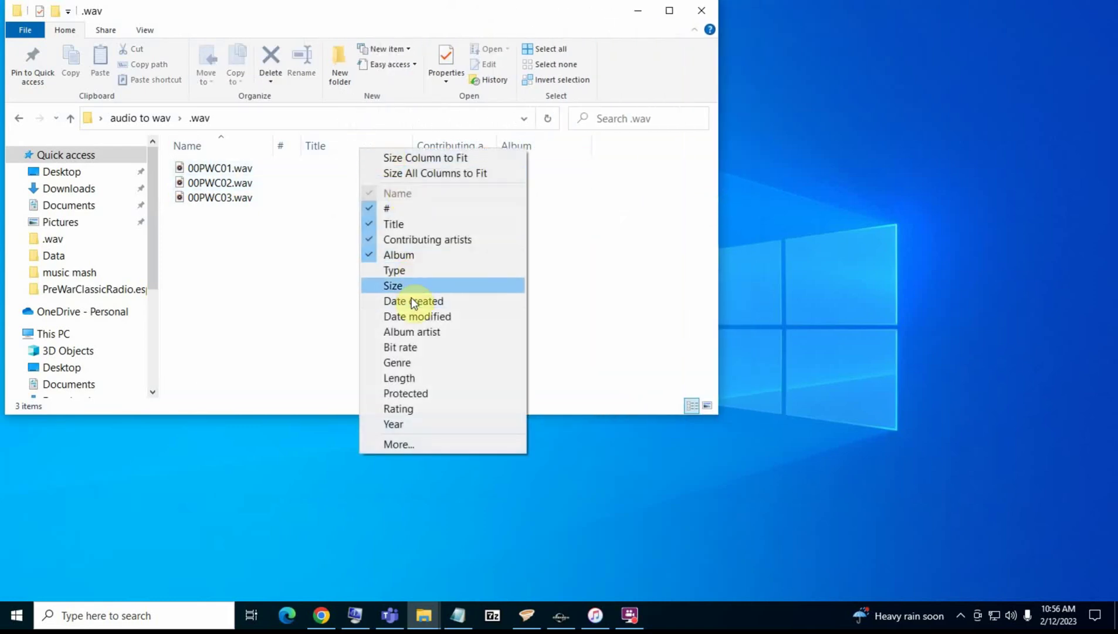
click(412, 285)
right_click(378, 146)
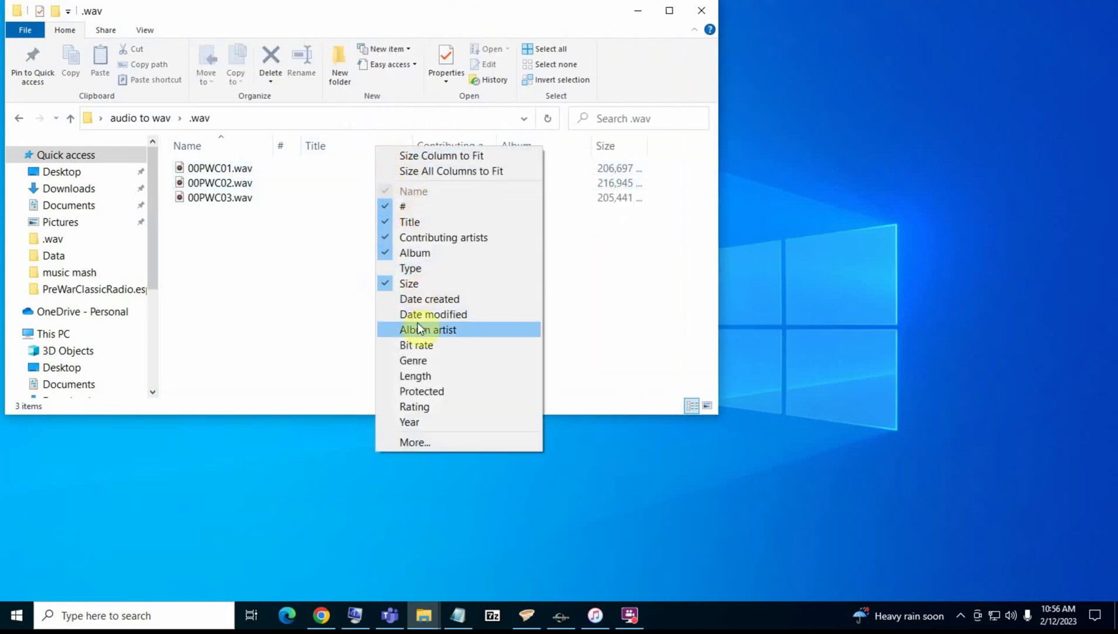
click(419, 375)
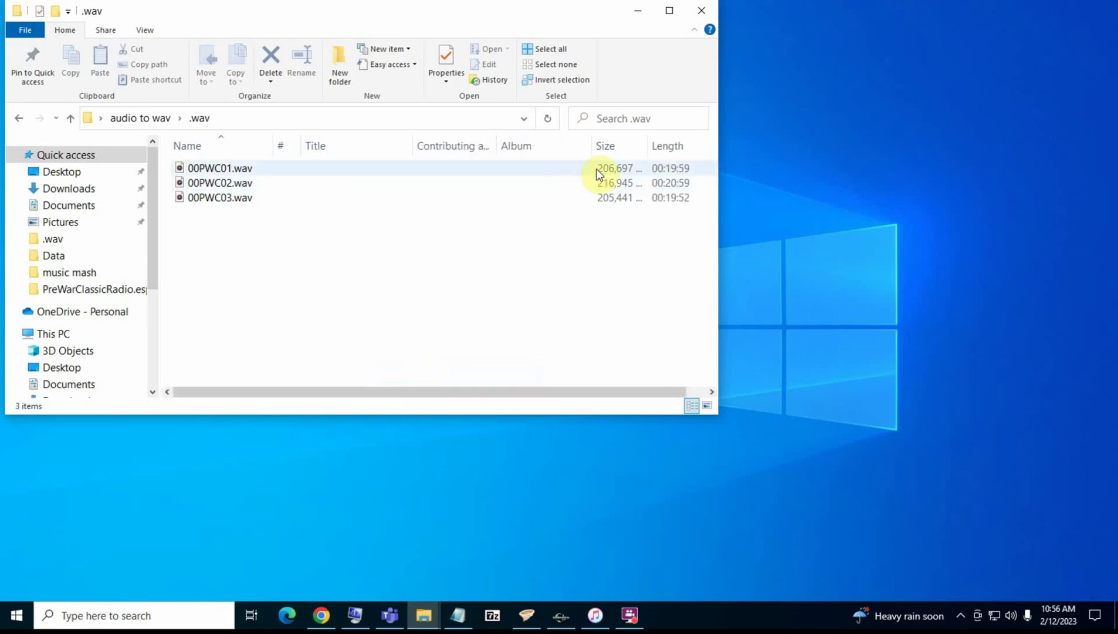
drag(610, 153, 388, 147)
drag(694, 150, 396, 163)
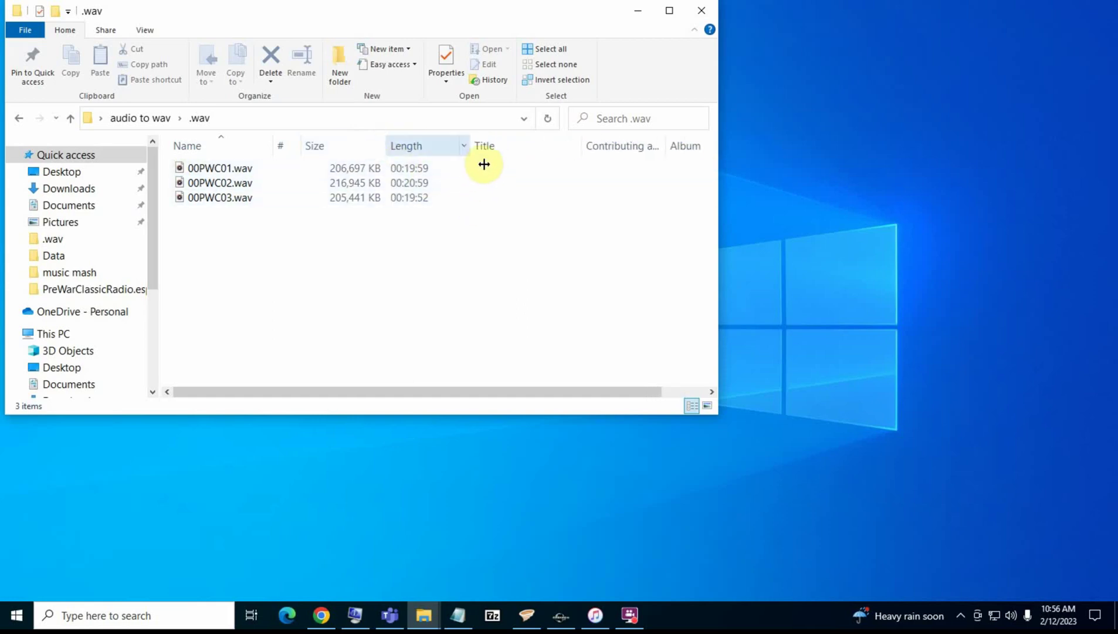
drag(472, 155, 480, 152)
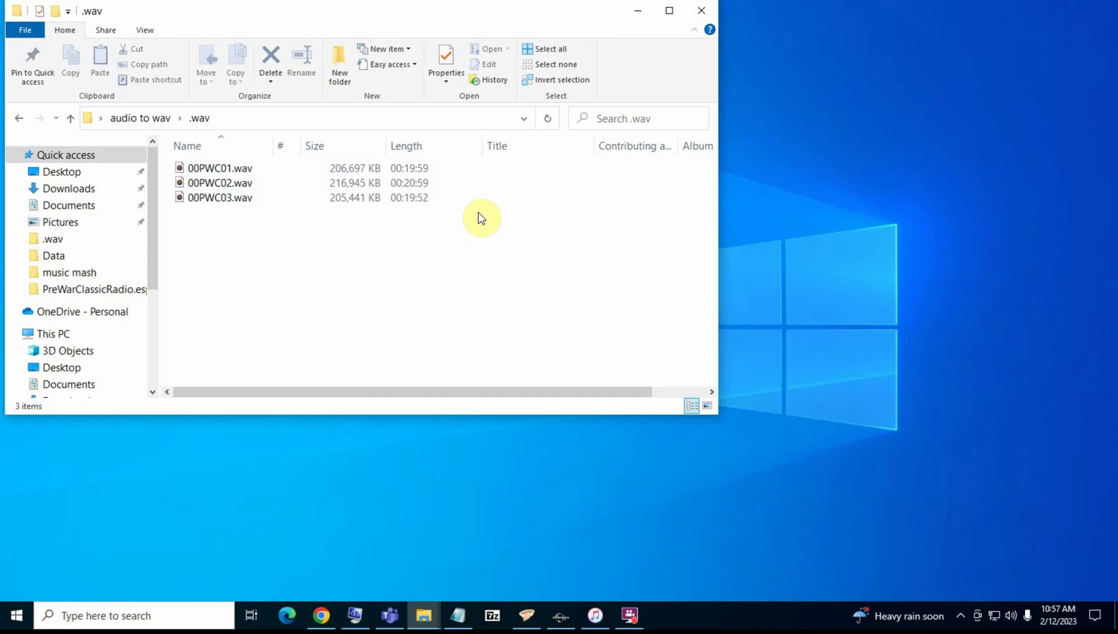
- Centre the .wav folder window and select the three 00PWC WAV files
drag(423, 13, 602, 147)
drag(511, 358, 388, 304)
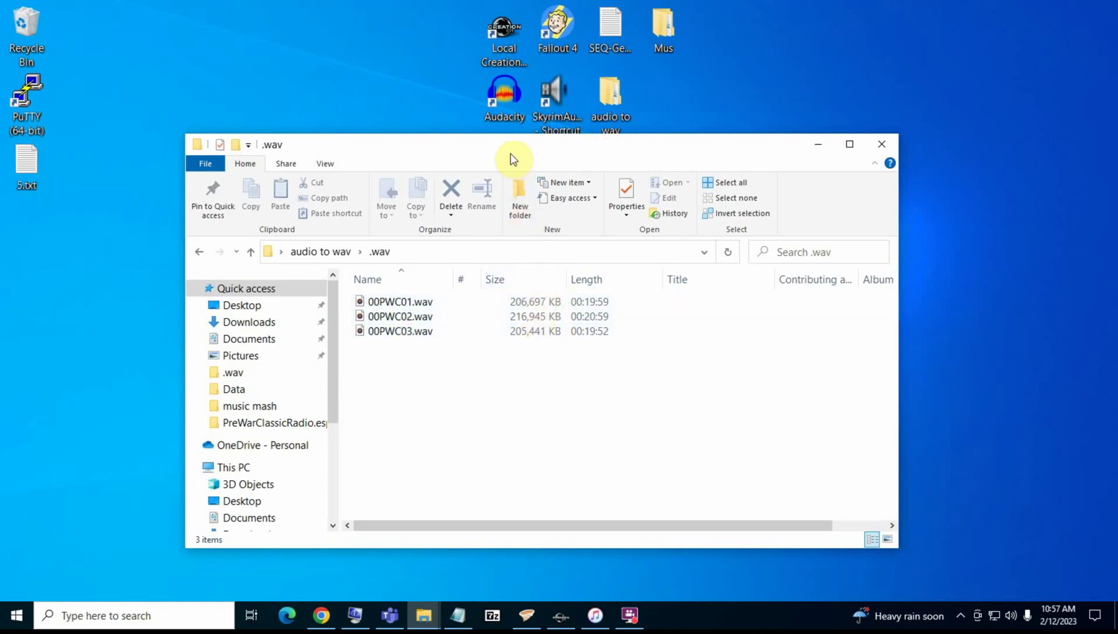
- Launch Skyrim Audio Converter from the audio to wav folder and position its window to the right
drag(509, 147, 437, 157)
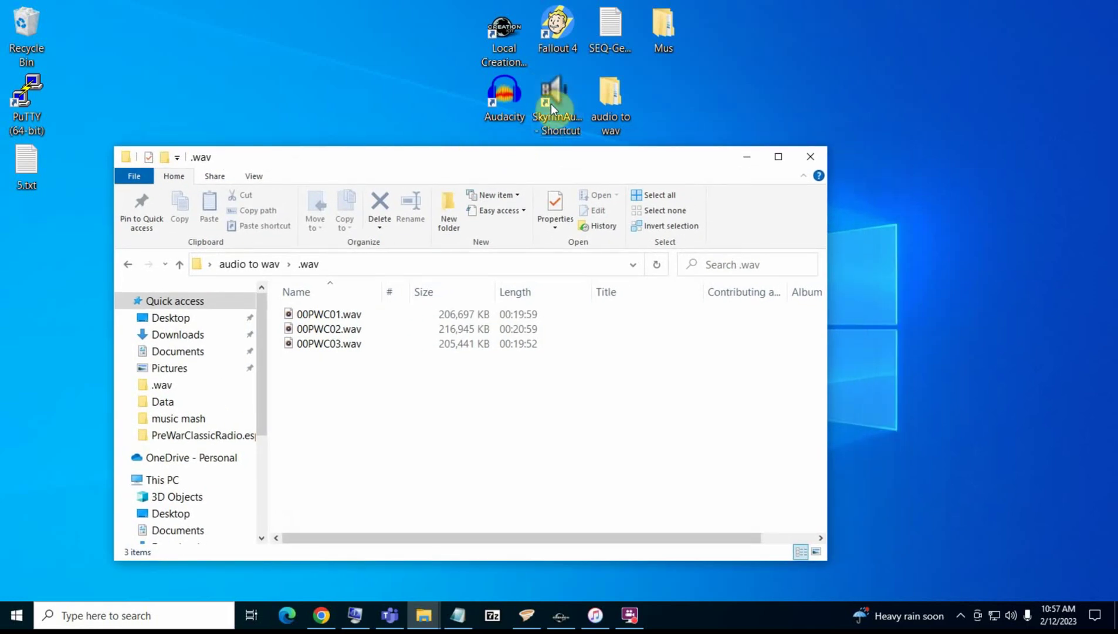
click(133, 267)
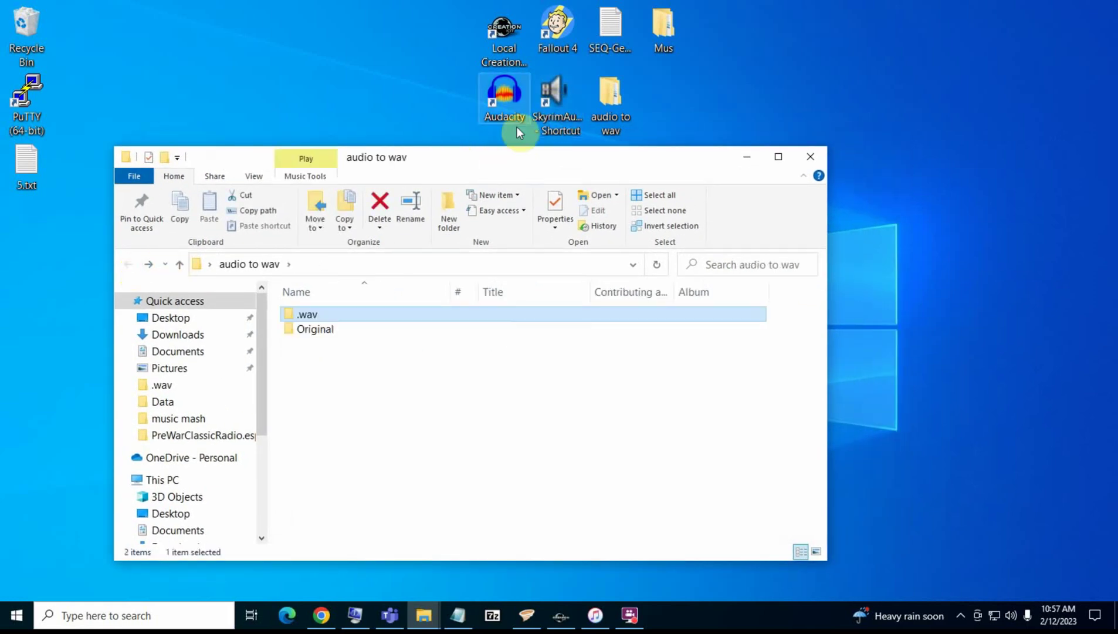
click(559, 110)
double_click(560, 111)
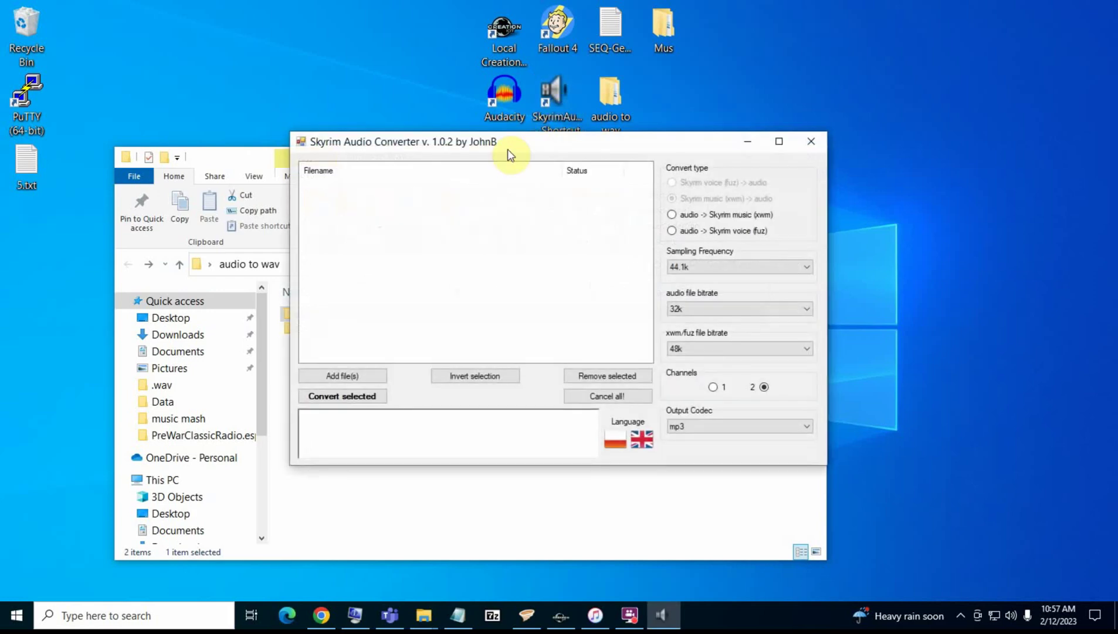
drag(508, 153, 644, 66)
click(643, 66)
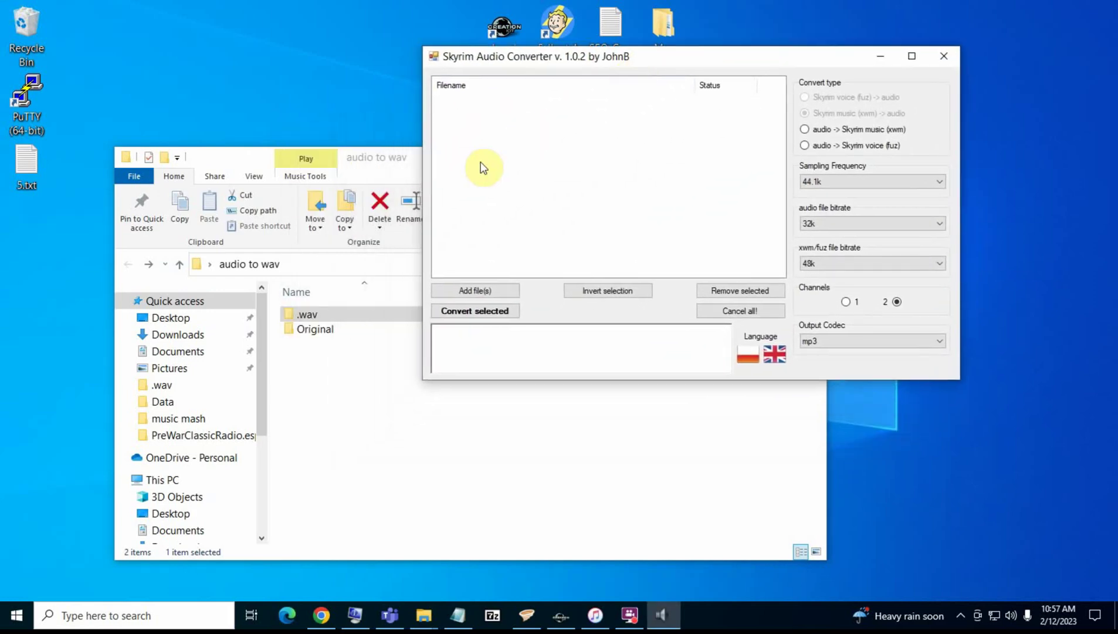
drag(568, 62, 604, 63)
- Add 00PWC01–03.wav from Desktop > audio to wav > .wav to the converter list
click(511, 292)
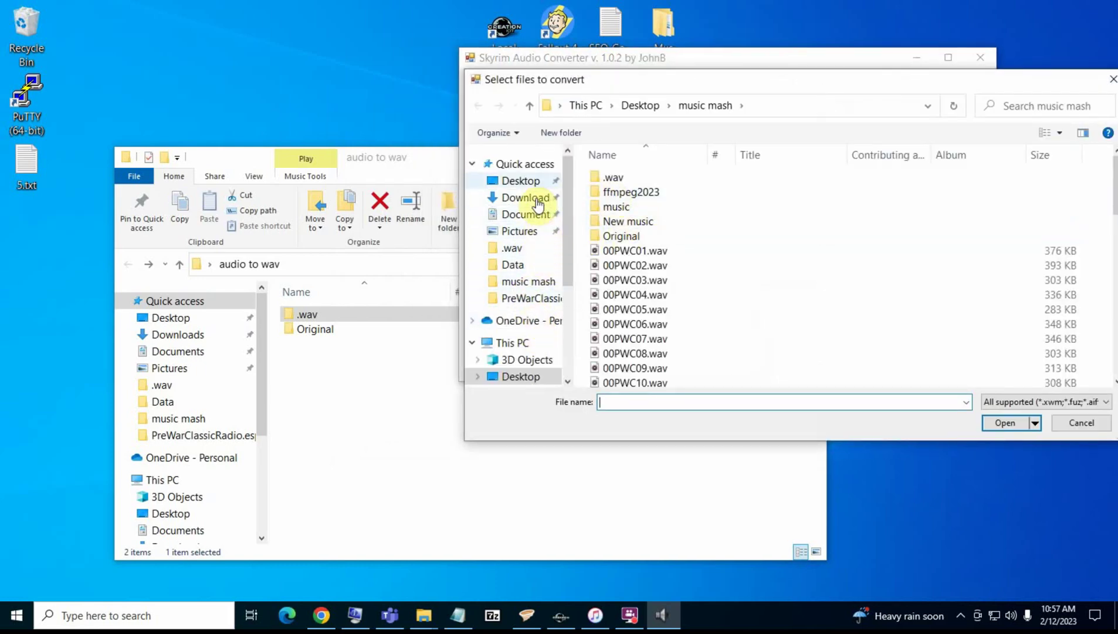
click(522, 182)
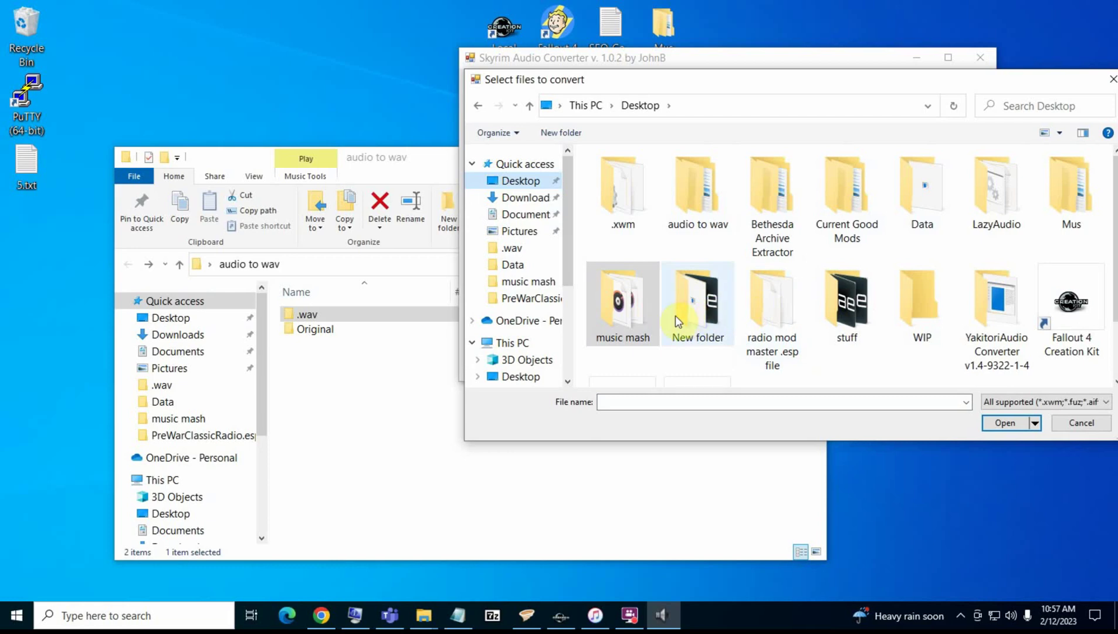
double_click(728, 202)
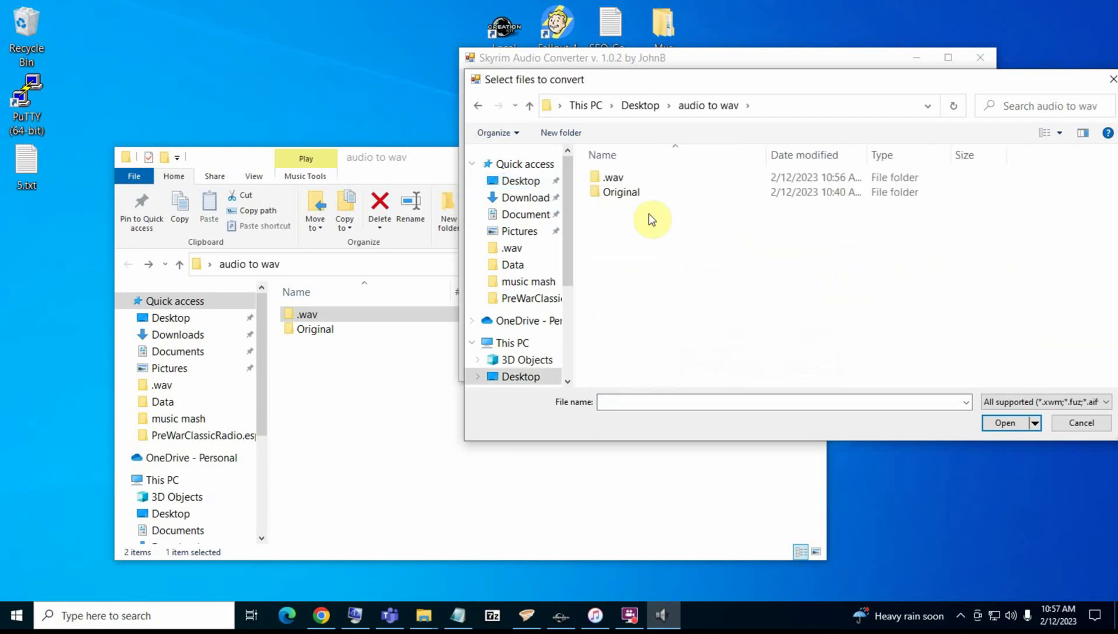
double_click(622, 182)
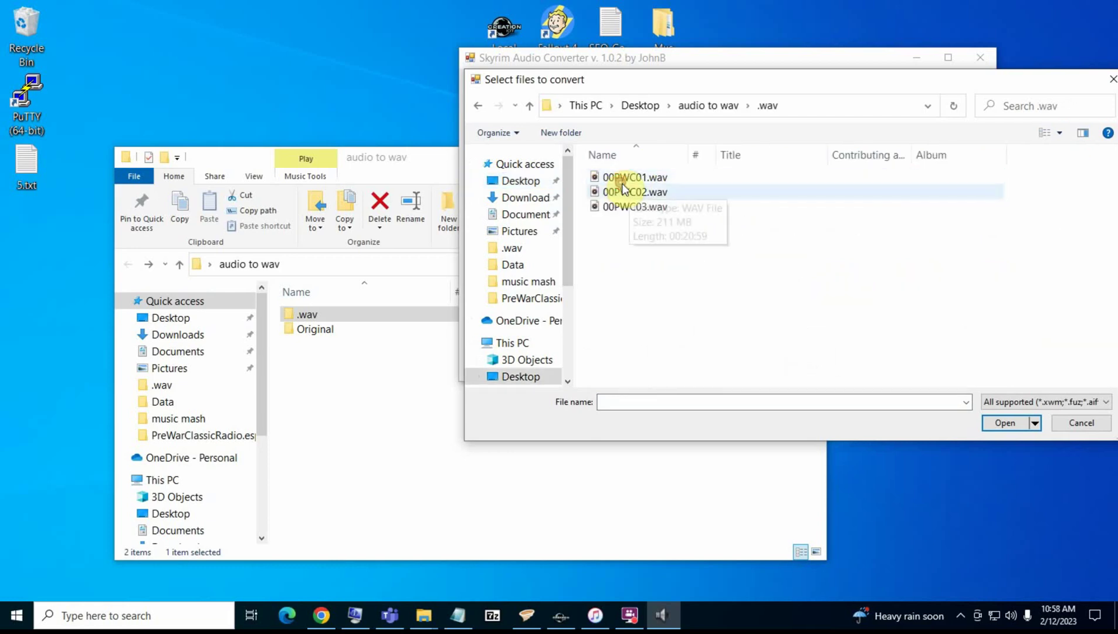
click(646, 177)
shift+click(646, 206)
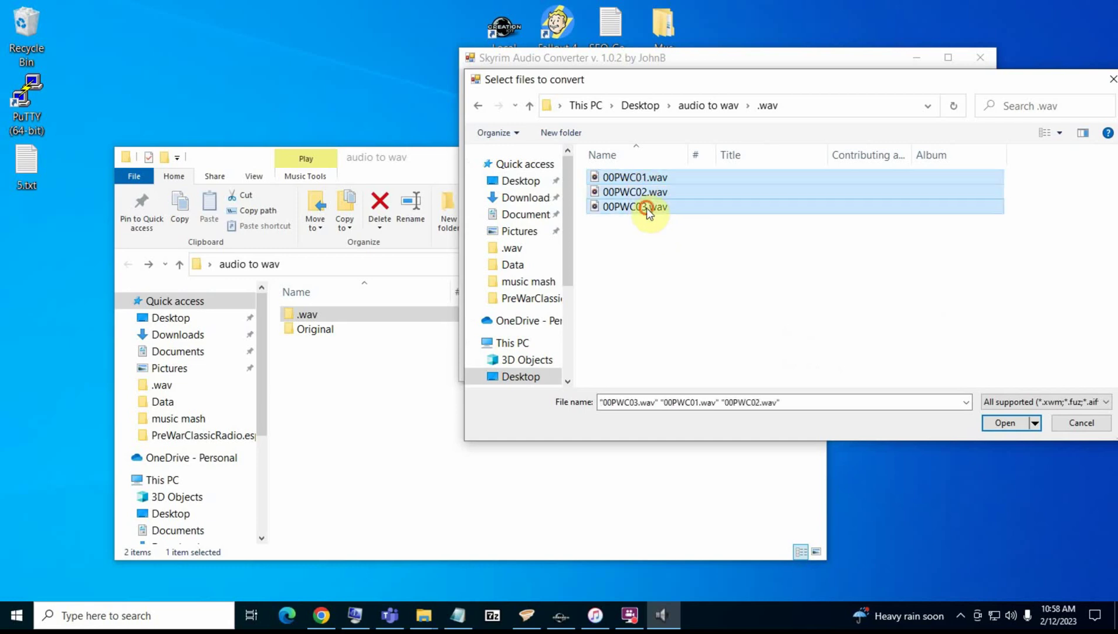
click(1005, 422)
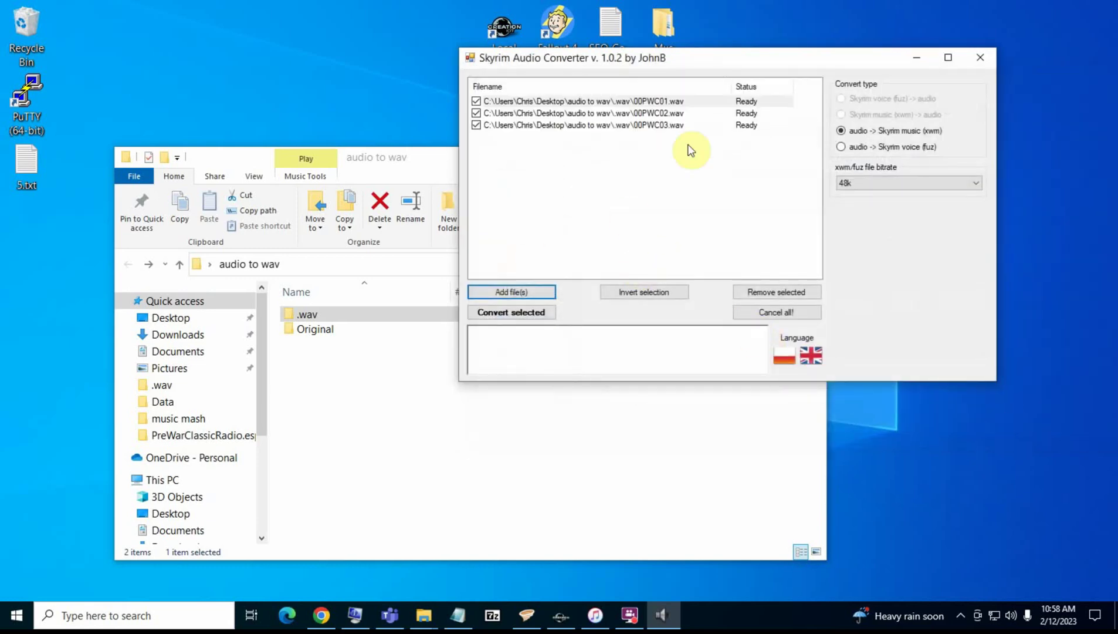
- Start converting the checked 00PWC01–03 files to Skyrim music xwm at 48k
drag(679, 68, 790, 60)
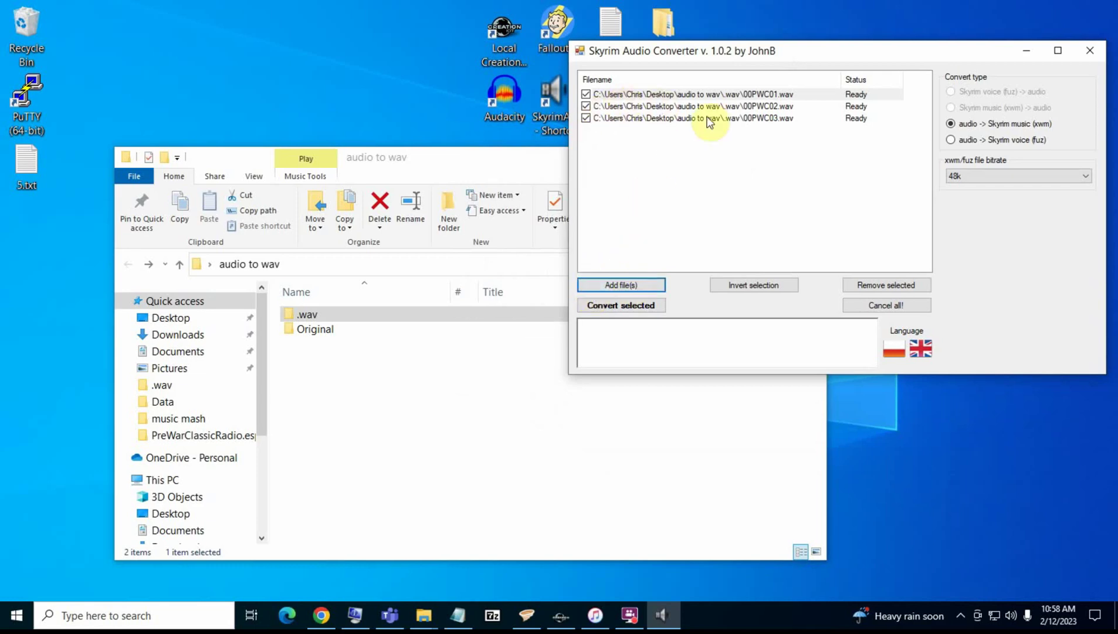
click(627, 306)
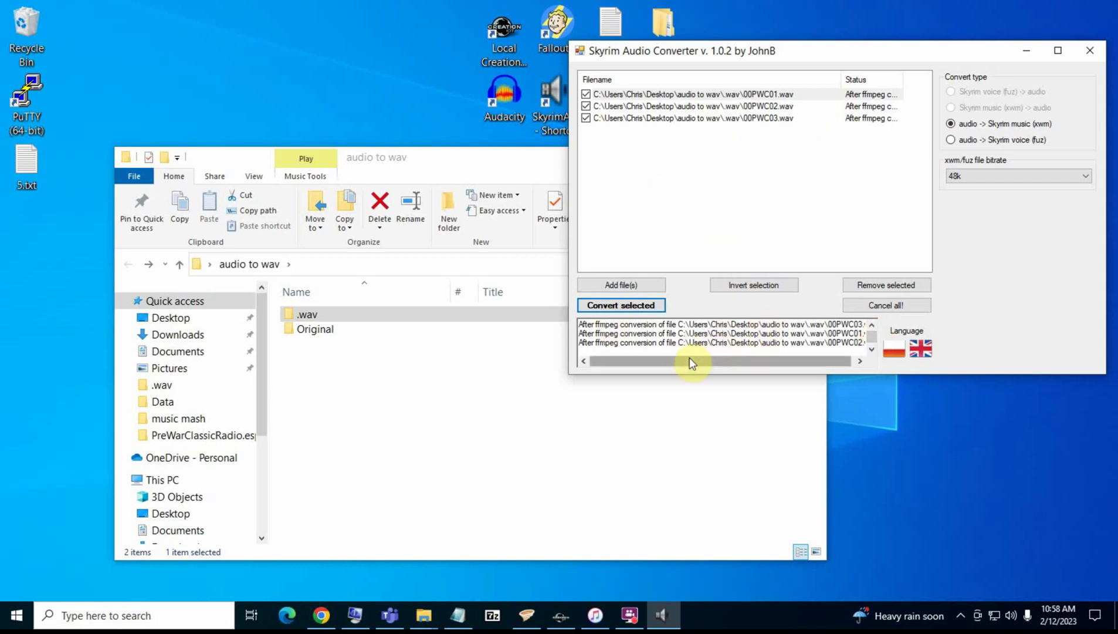
- Open the .wav folder, add a Type column and sort the files by type
double_click(303, 321)
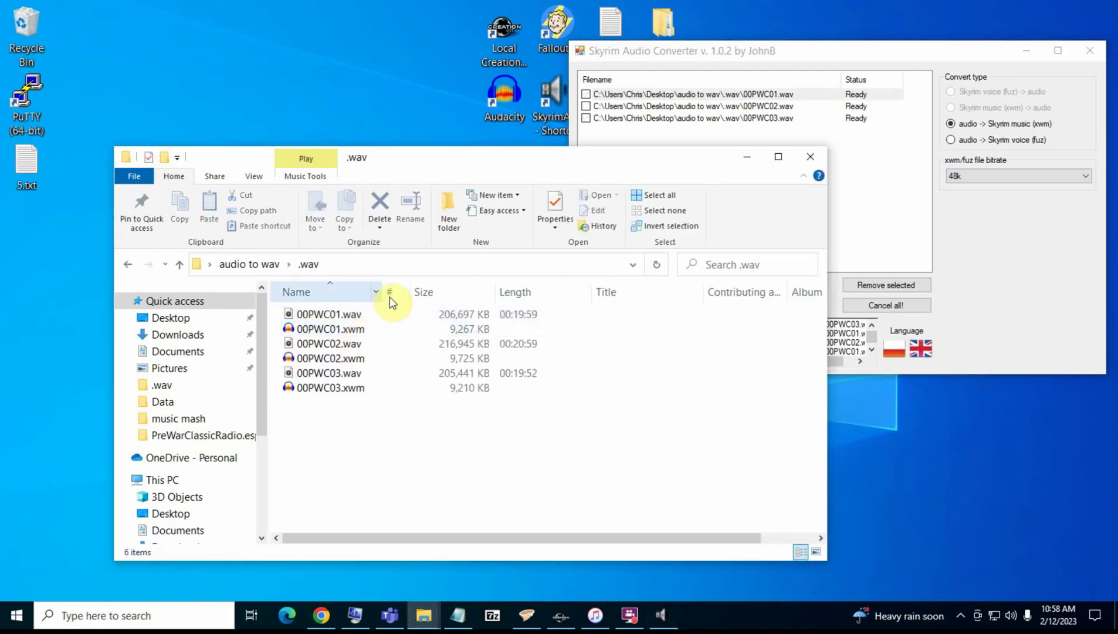
right_click(669, 291)
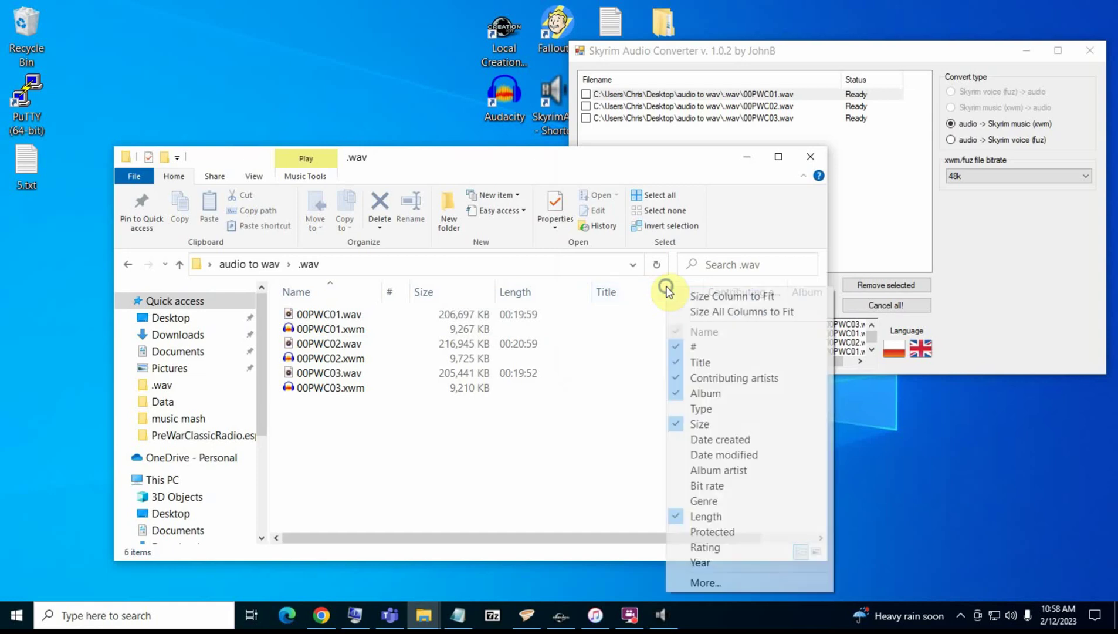
click(724, 409)
click(741, 293)
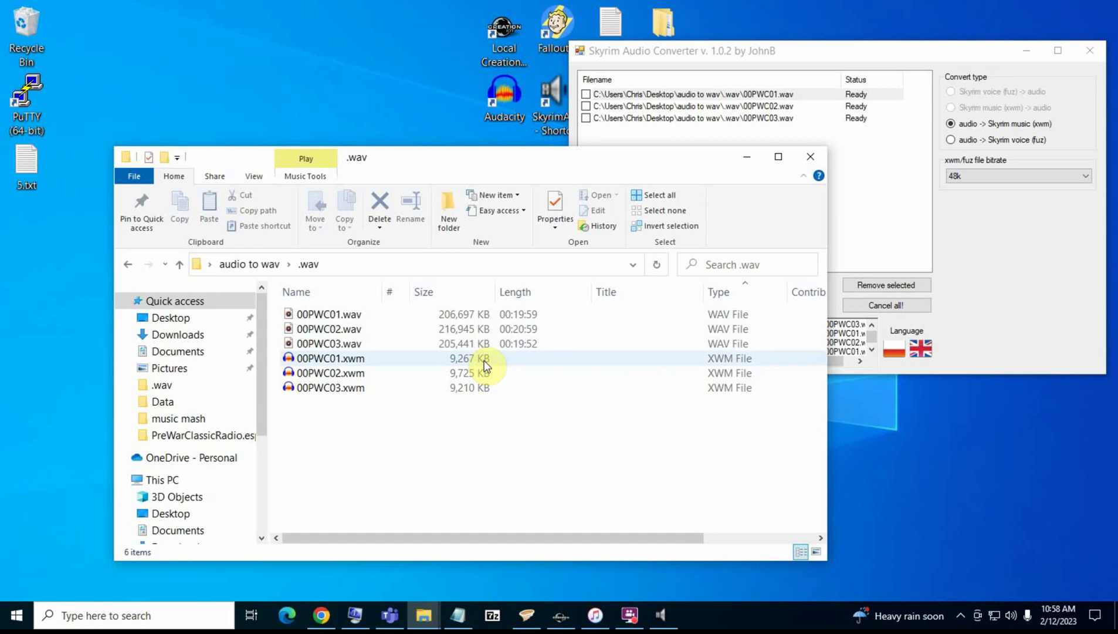
- Open 00PWC01.xwm in Audacity without making it the default app for .xwm files
double_click(420, 359)
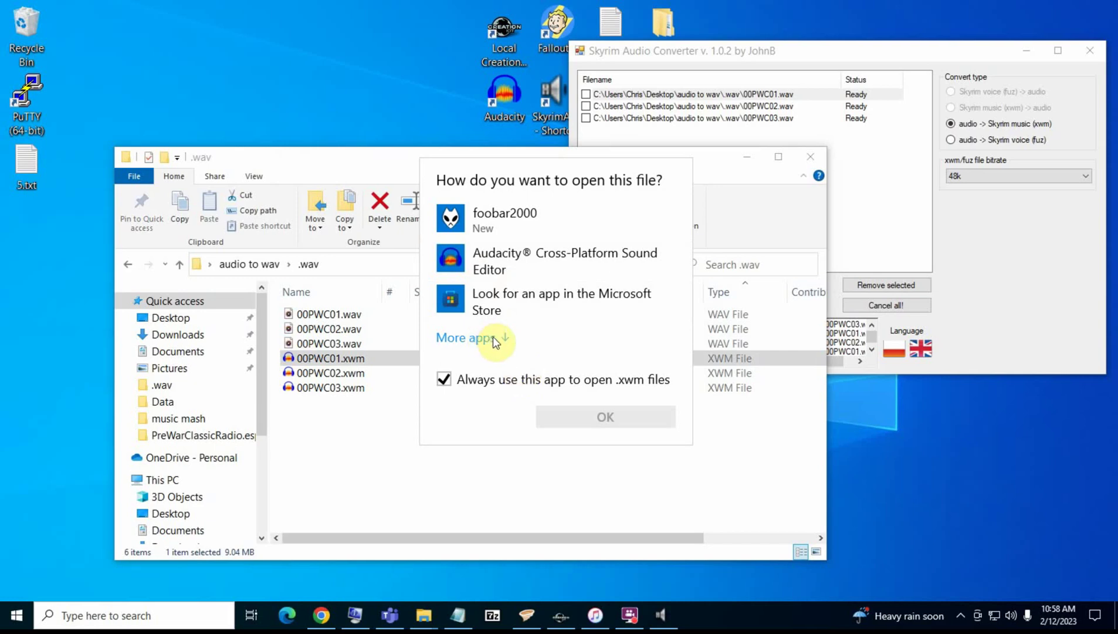
click(500, 267)
click(477, 380)
- Open 00PWC01 in Audacity, start playback, and lower the system master volume to 39
click(587, 415)
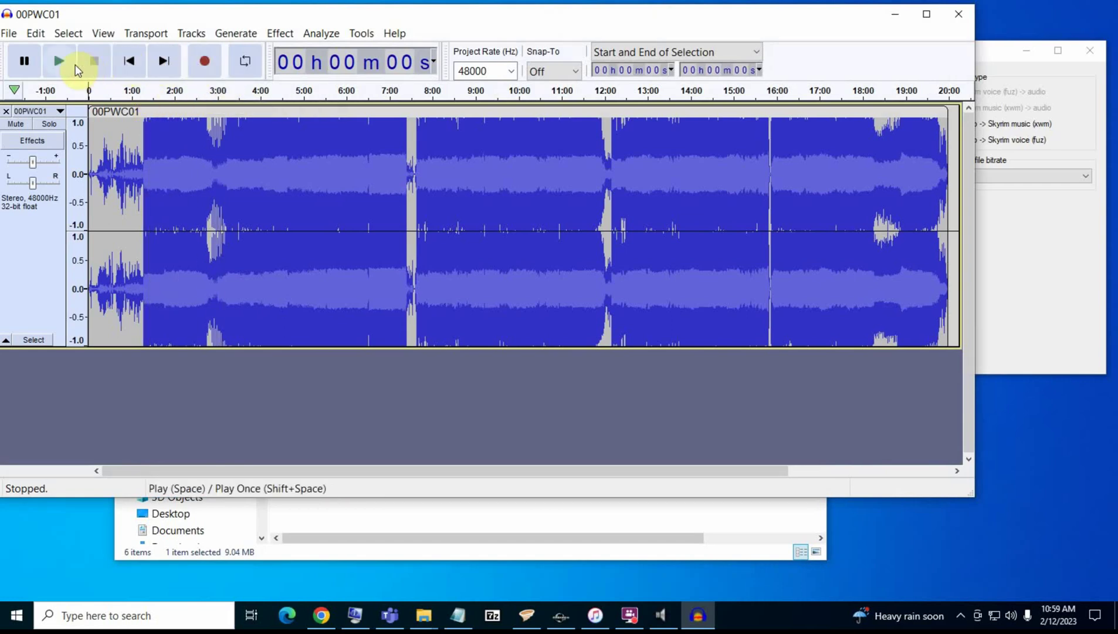
click(69, 68)
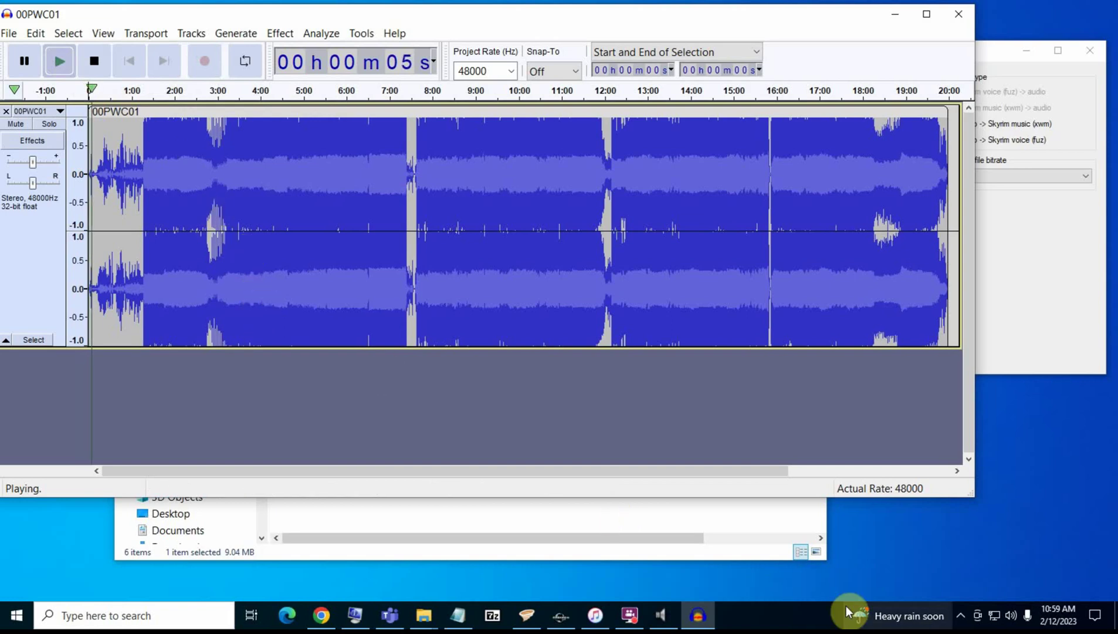
right_click(1012, 614)
click(948, 499)
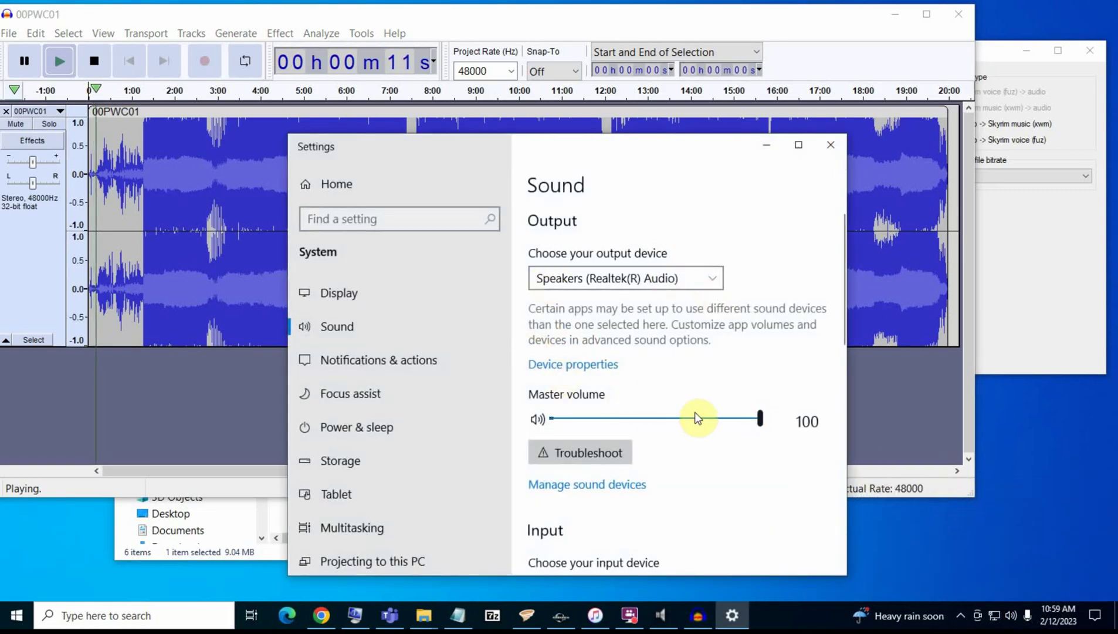
drag(759, 419, 630, 422)
drag(649, 148, 705, 173)
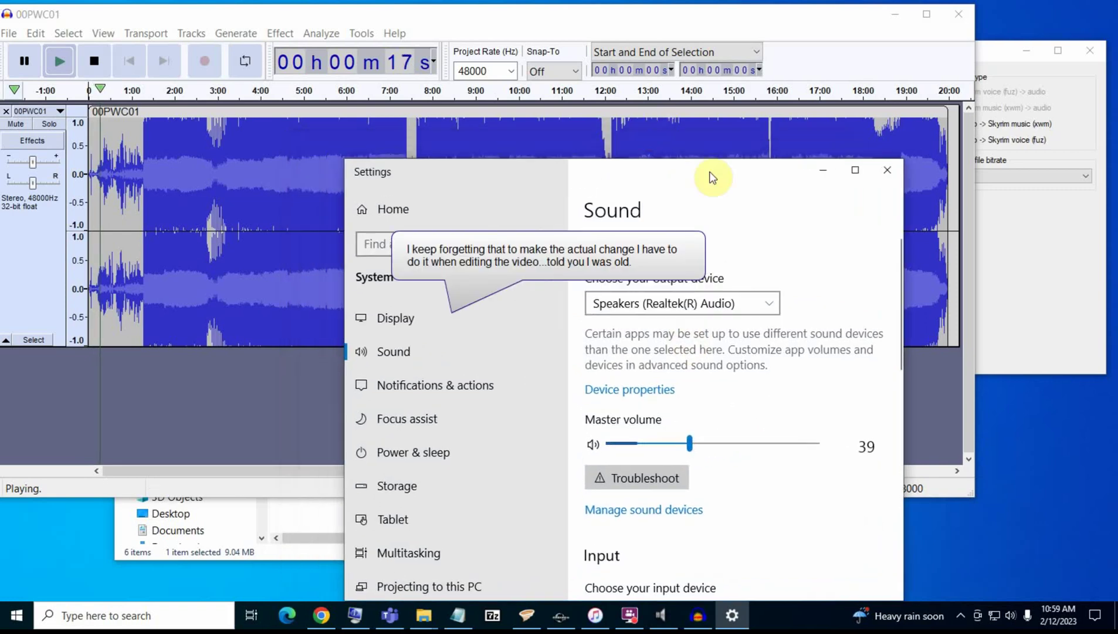
click(823, 173)
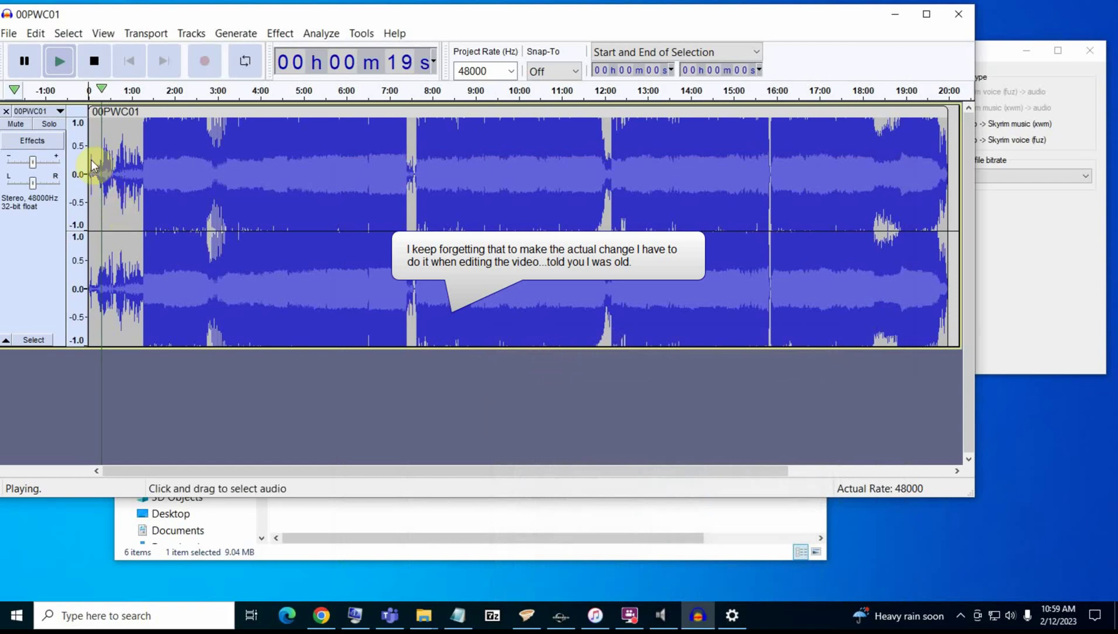
- Sample the track by playing from 0:44 and 2:55, then jump to 5:38
click(120, 170)
click(60, 59)
click(214, 183)
click(57, 60)
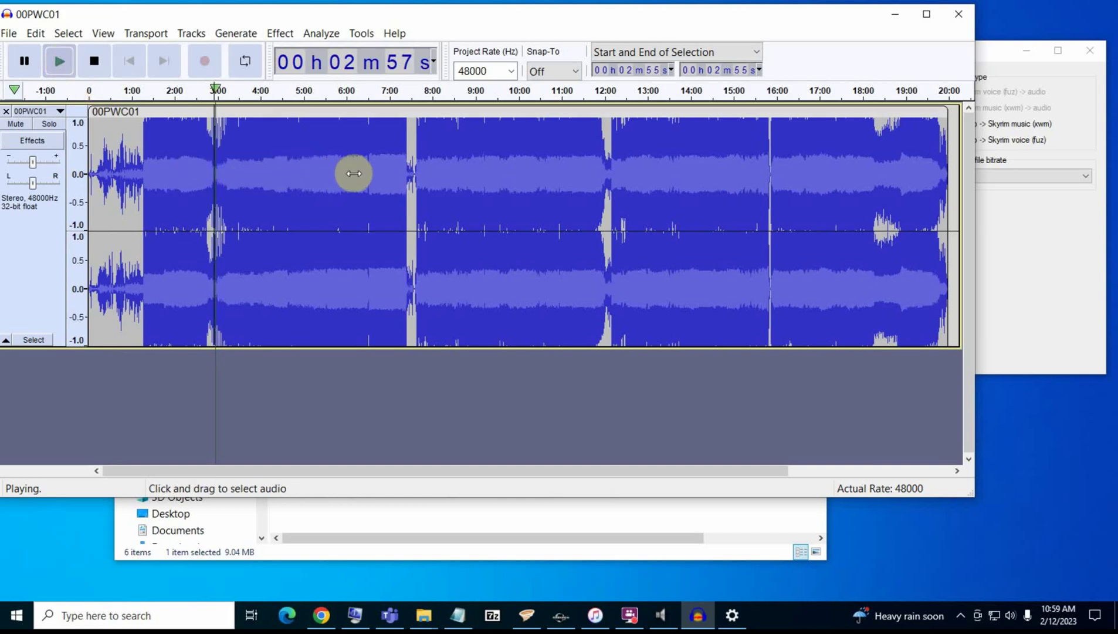
click(331, 179)
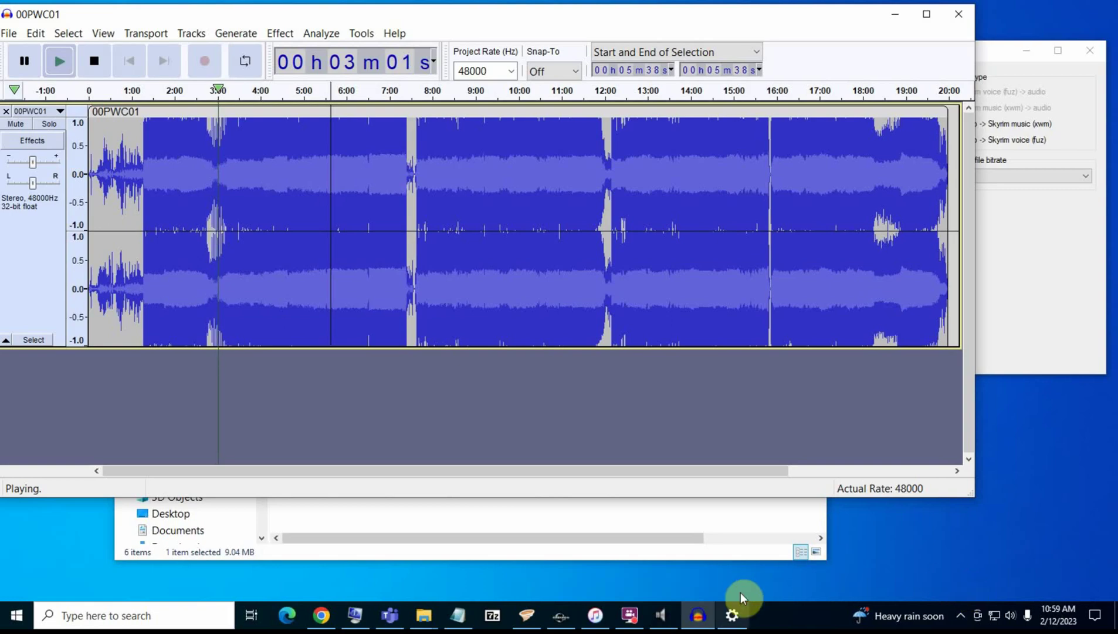
- Turn the system master volume down to 10
click(740, 612)
drag(697, 446, 632, 444)
click(822, 169)
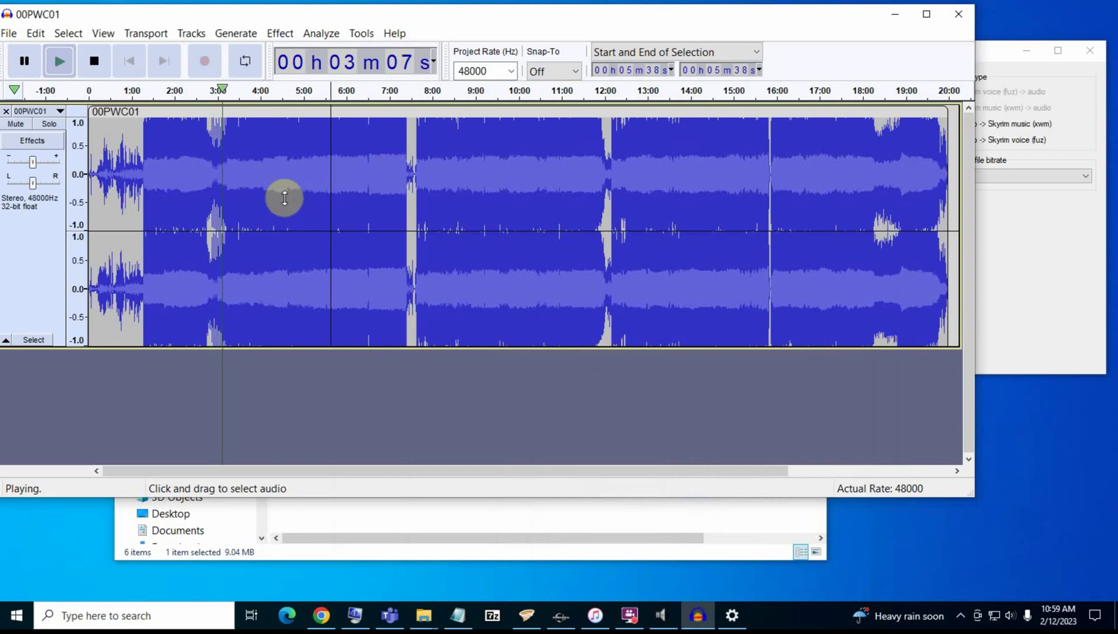
- Play from 8:21, 12:55 and 16:35, then stop playback and close the track
click(447, 194)
click(57, 61)
click(644, 205)
click(60, 62)
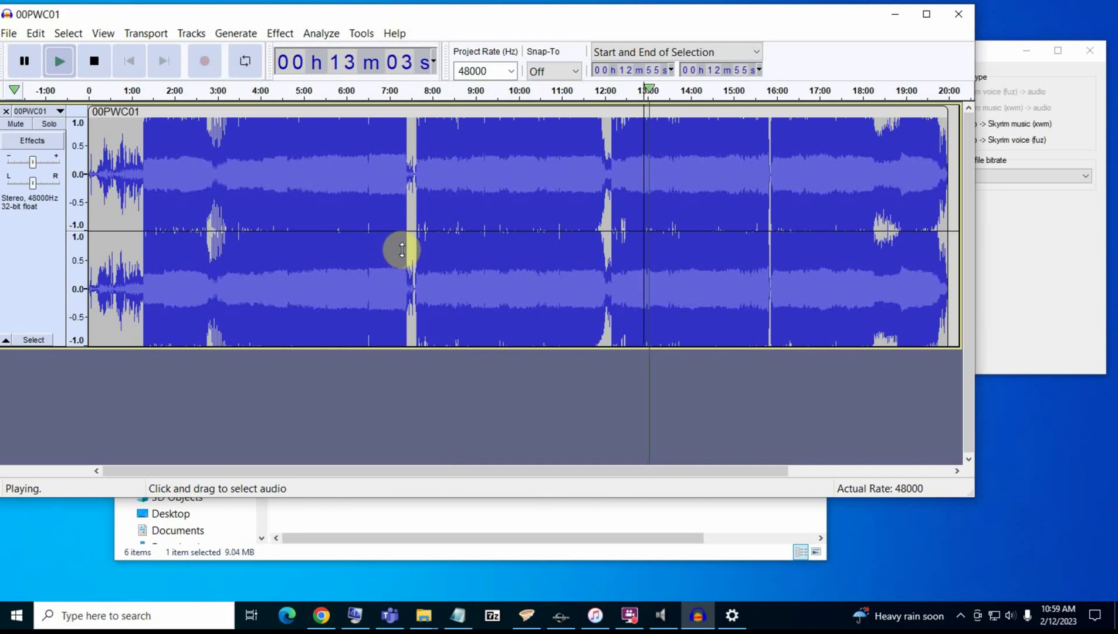
click(802, 206)
click(59, 60)
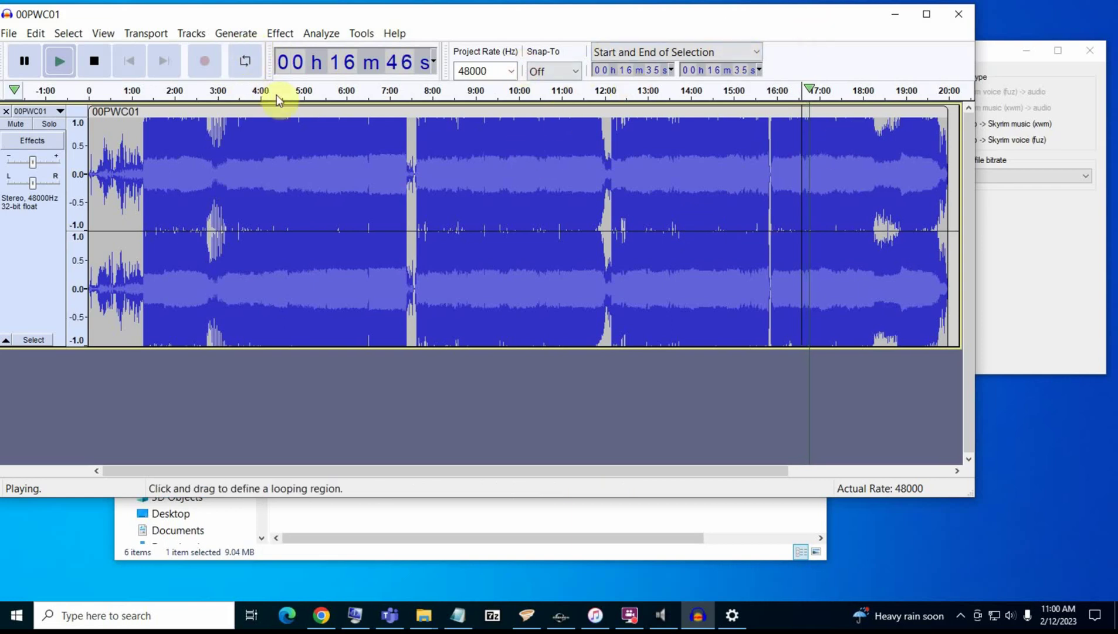
click(97, 62)
click(959, 14)
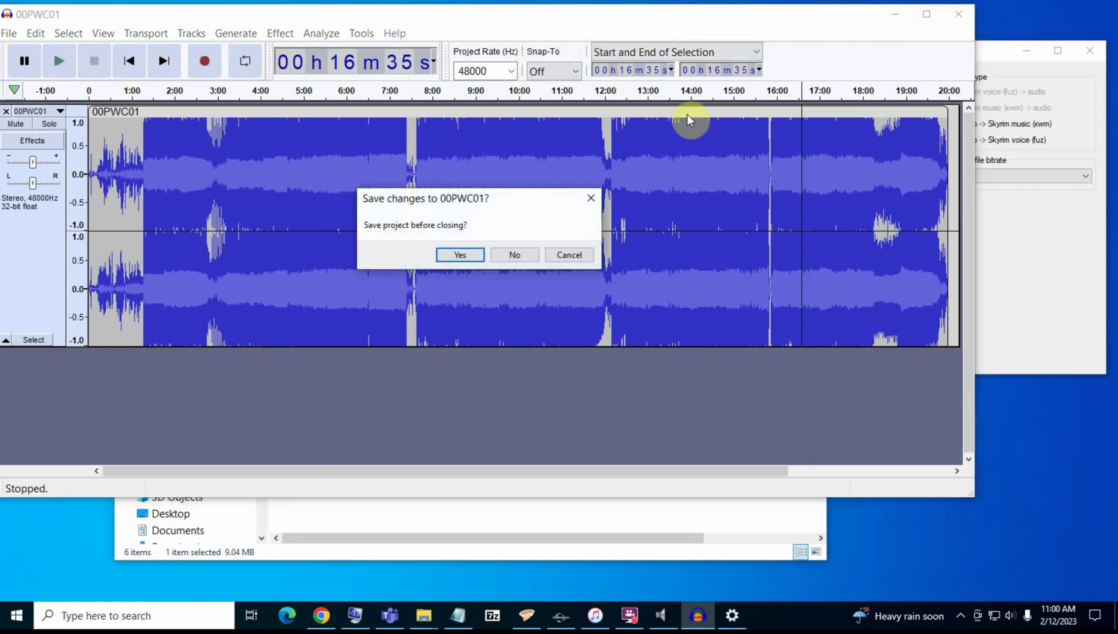
- Close Audacity without saving, then move the Explorer window up and left to show the WAV and XWM files
click(516, 255)
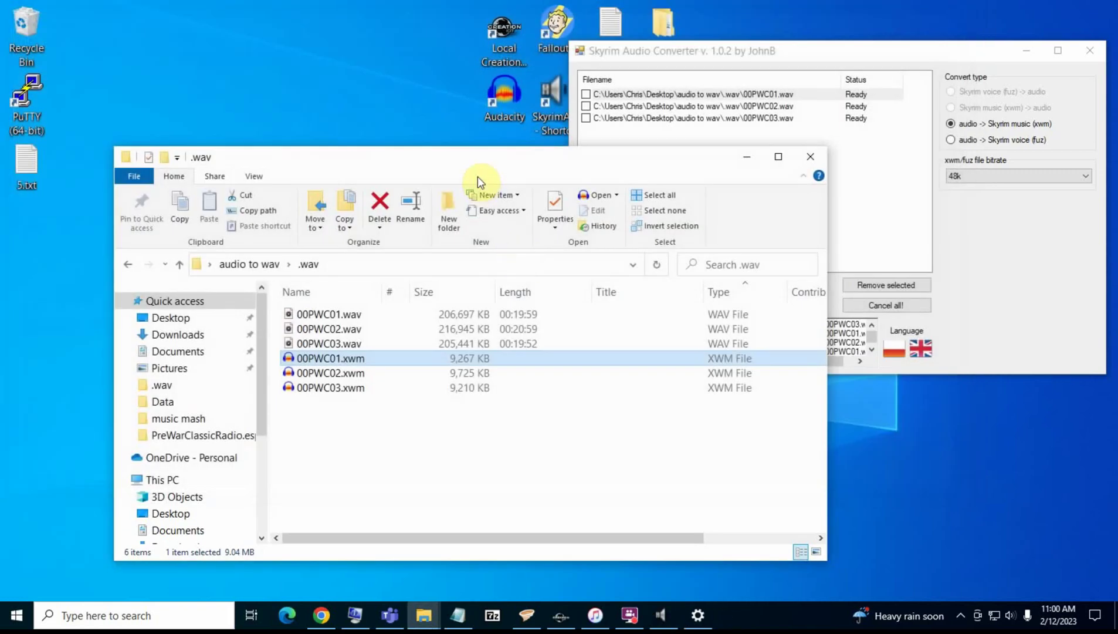
drag(517, 158, 527, 84)
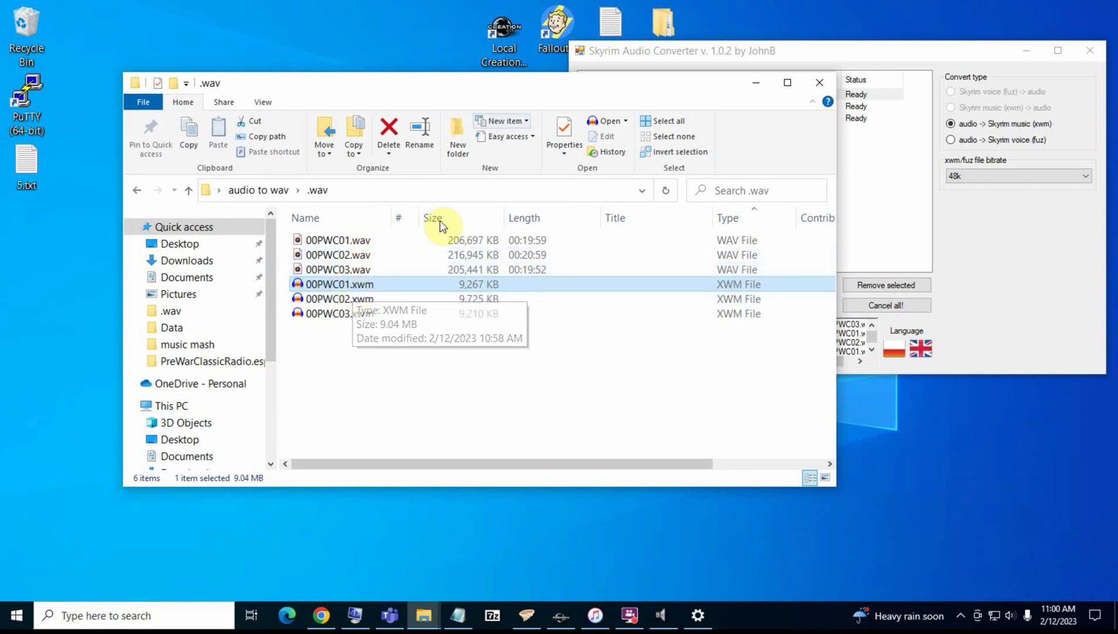
drag(529, 87, 435, 92)
click(435, 92)
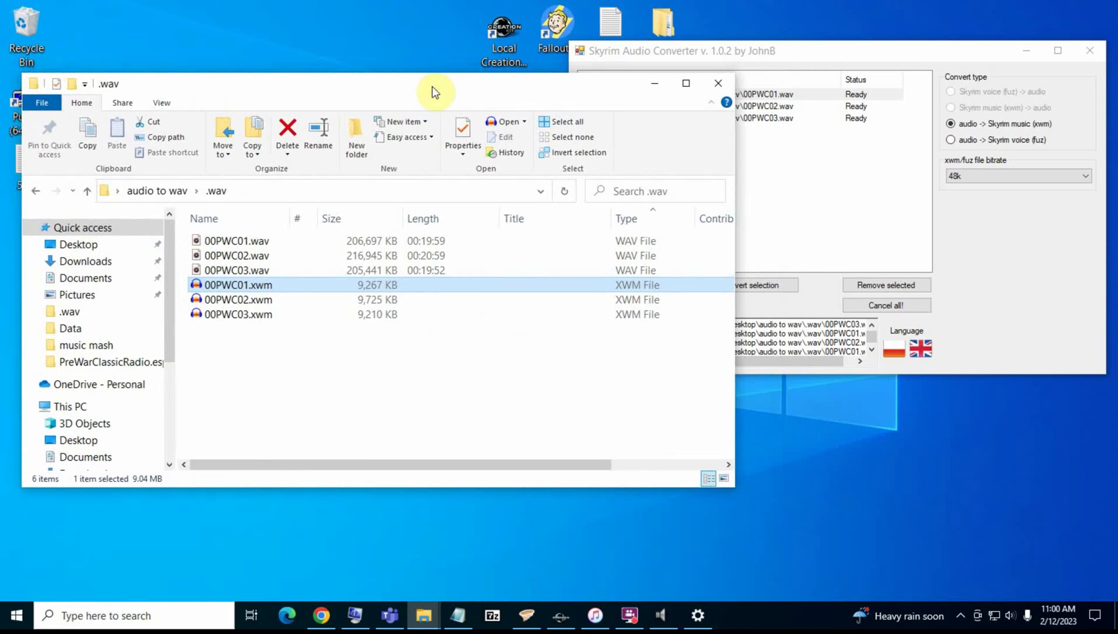